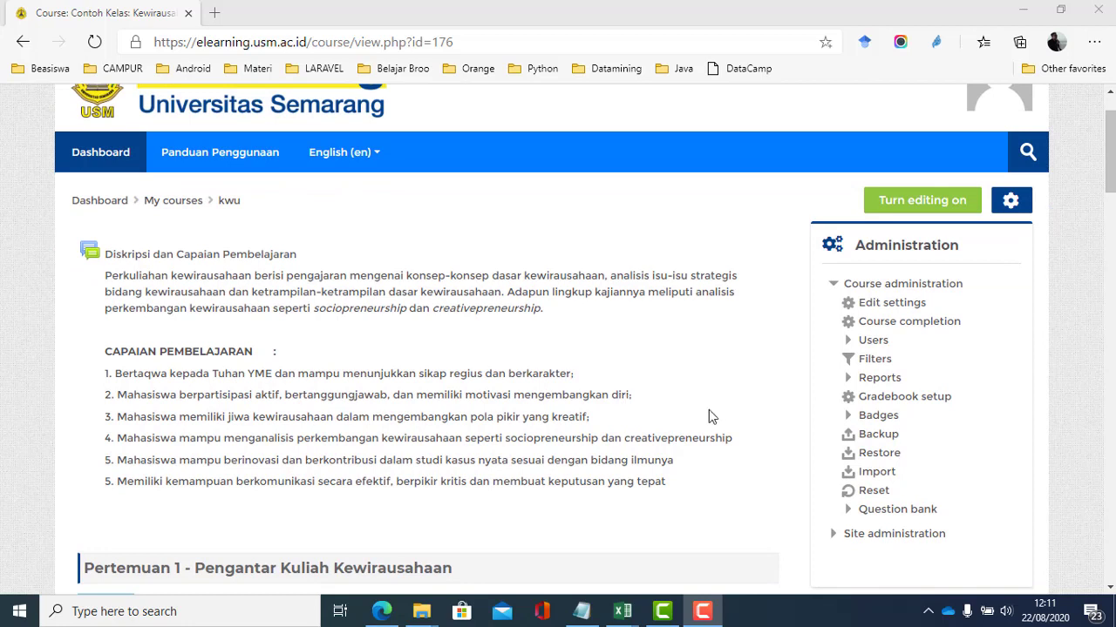
Expand the course's Reports list and look over the activities in Pertemuan 1 and Pertemuan 2.
click(847, 378)
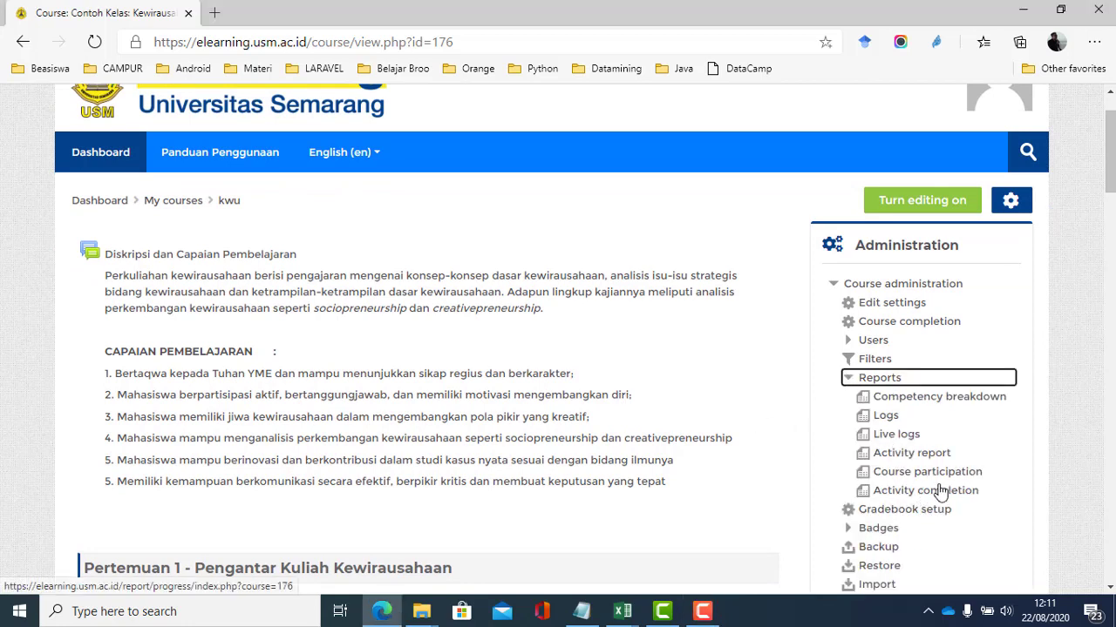
click(610, 392)
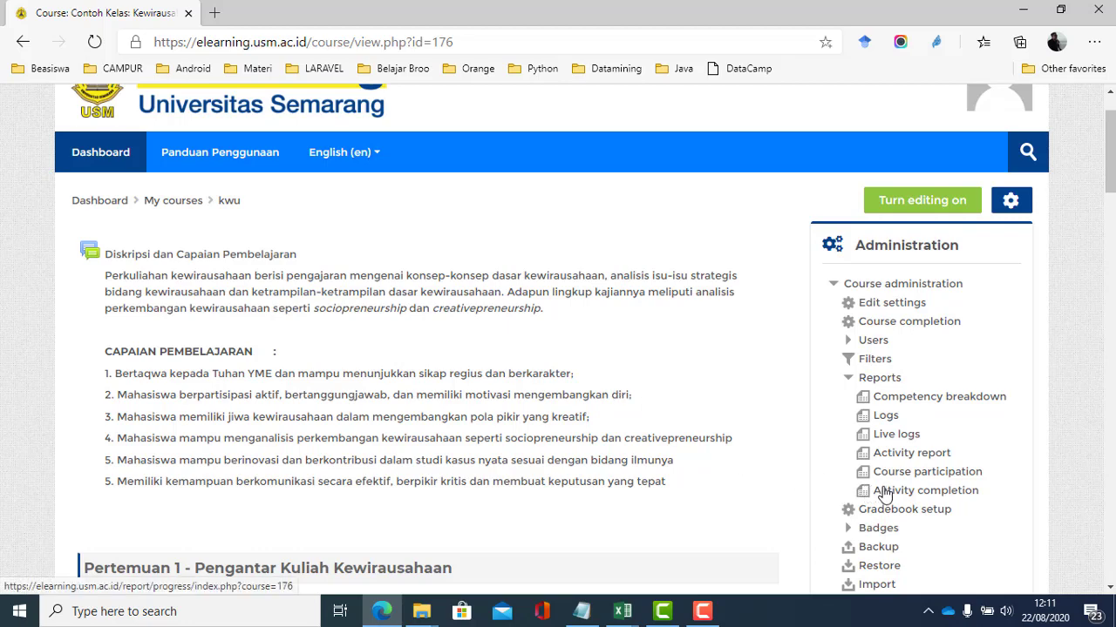
scroll(701, 491, down, 2)
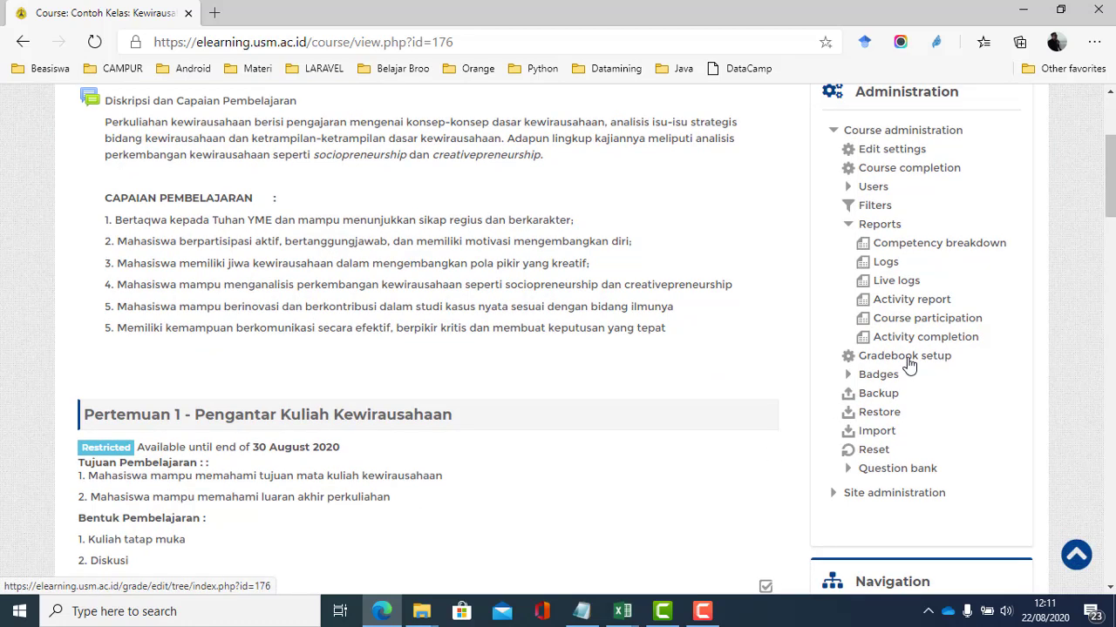
scroll(539, 368, down, 5)
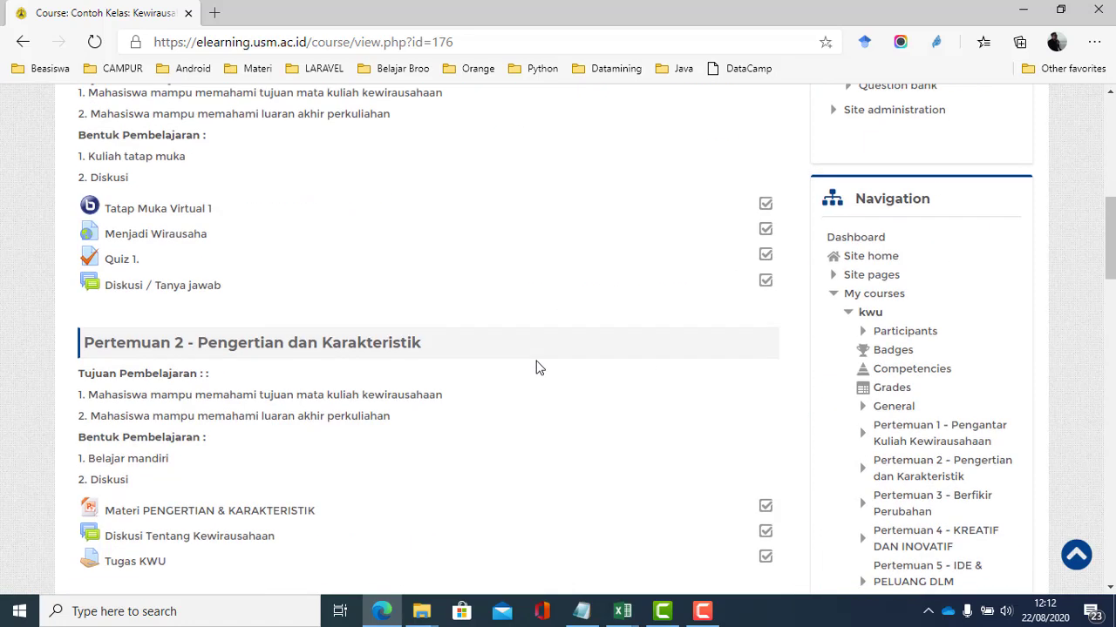
scroll(167, 422, down, 2)
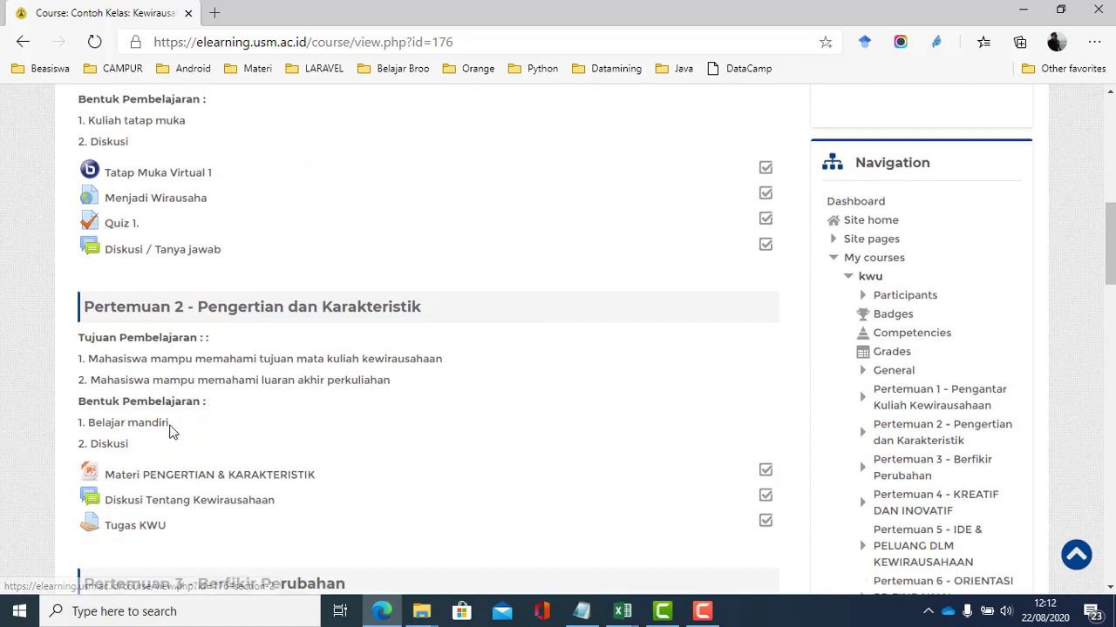
scroll(458, 428, up, 6)
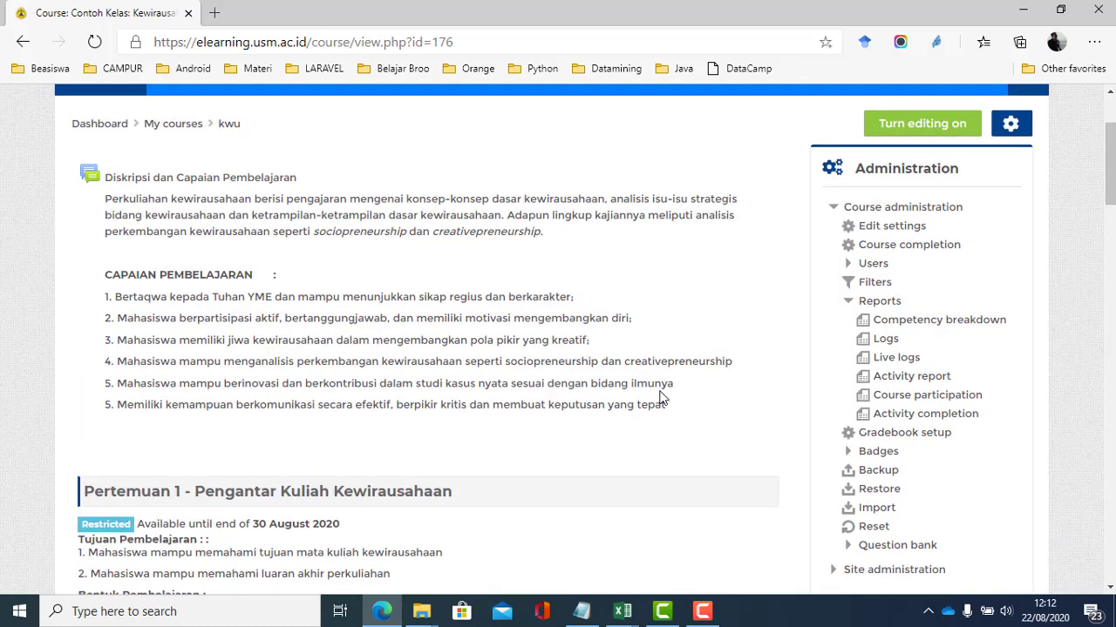
Open the course's gradebook setup and review the grade items with their weights and maximum grades.
click(903, 436)
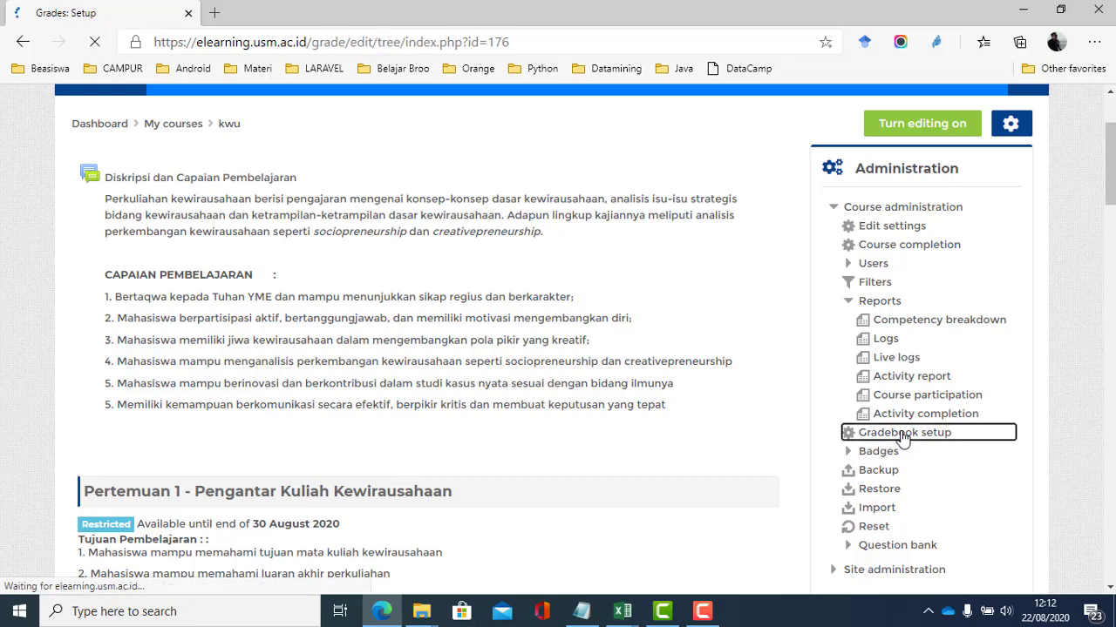
scroll(618, 432, down, 4)
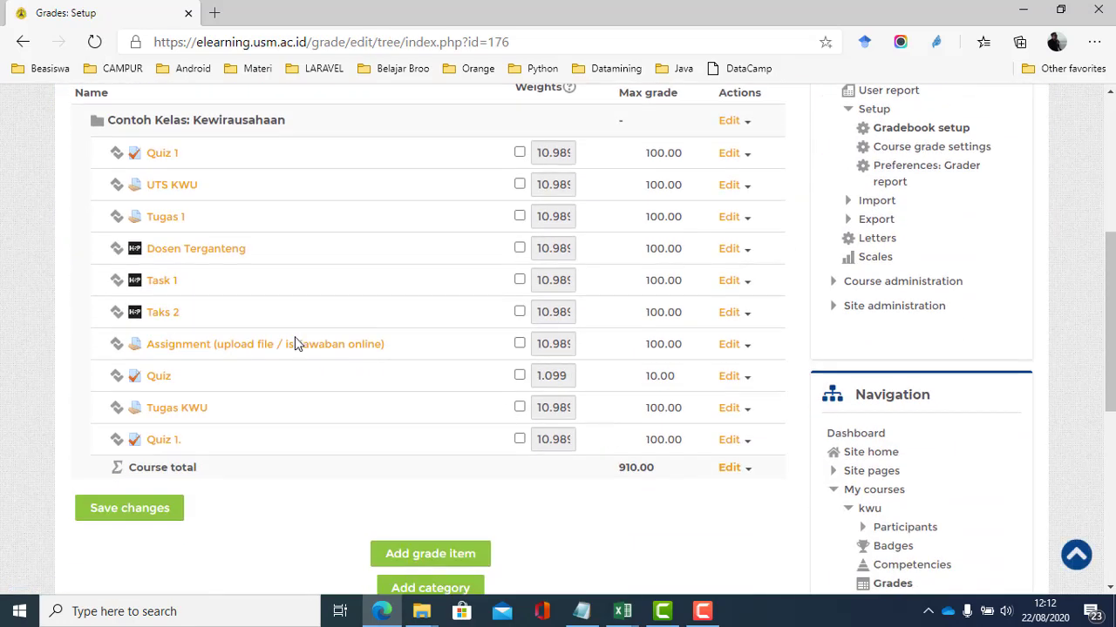
scroll(295, 344, up, 2)
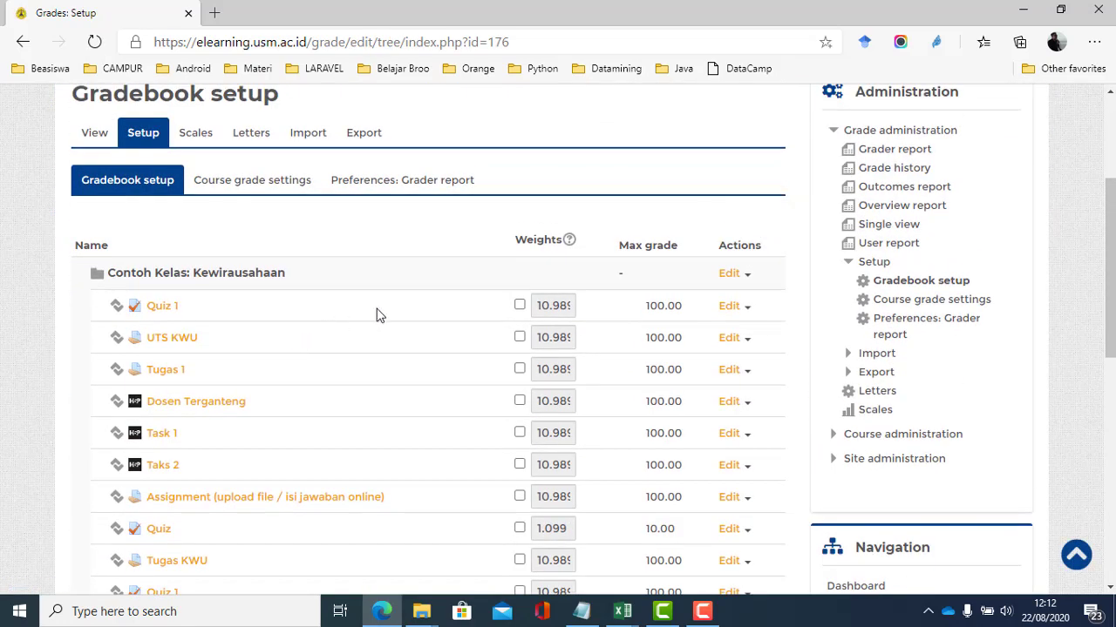
scroll(376, 314, down, 2)
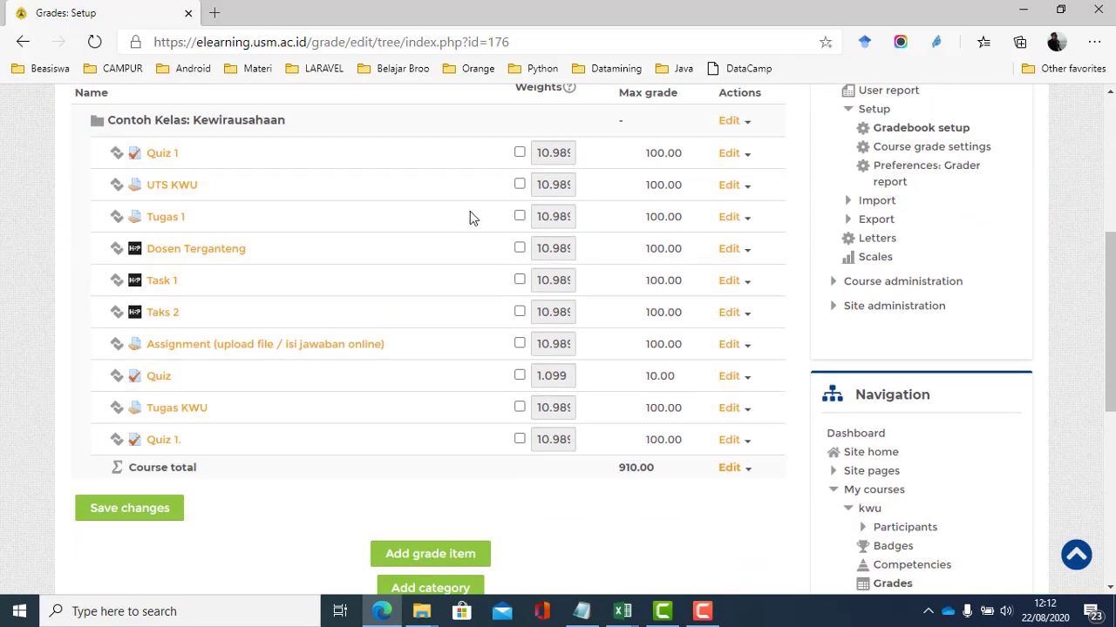
scroll(470, 213, up, 2)
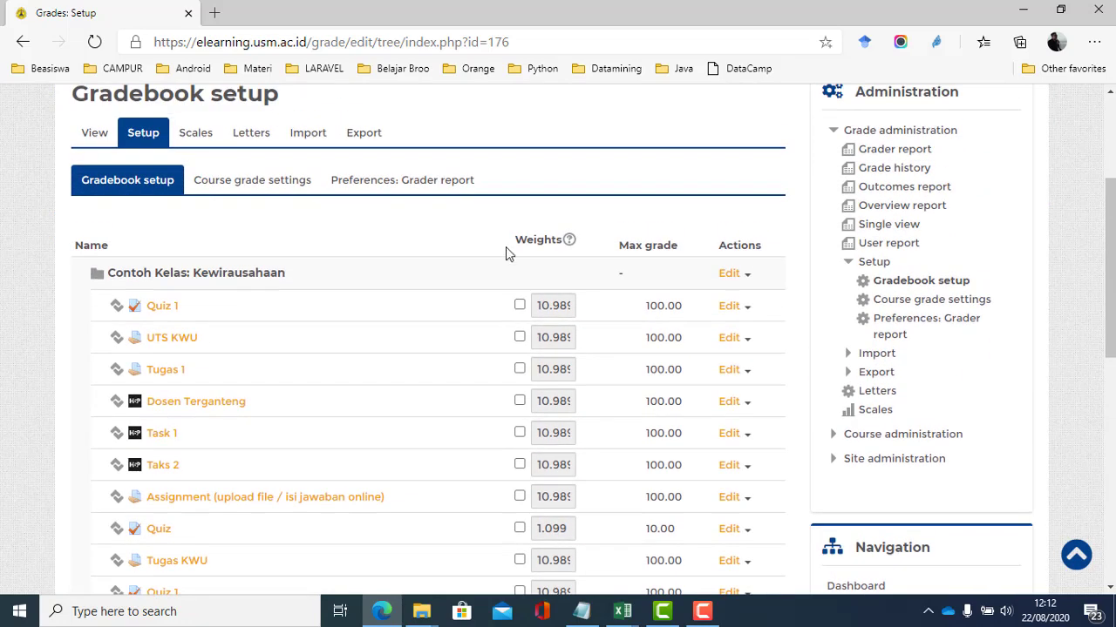
scroll(684, 356, down, 4)
scroll(647, 369, up, 5)
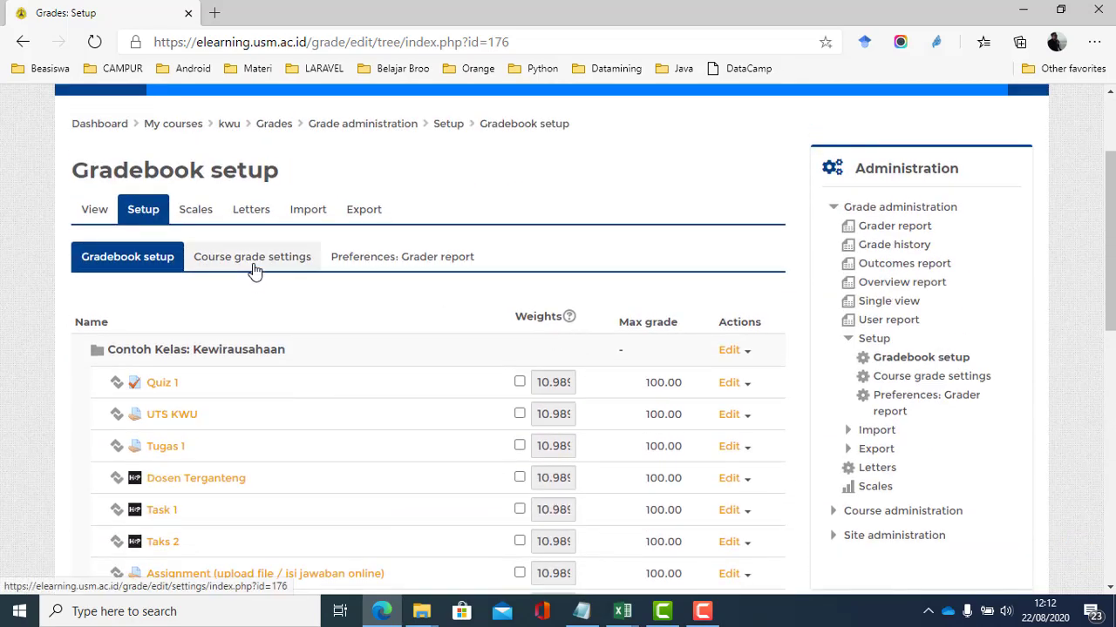
Open the OpenDocument spreadsheet grade export and review its included grade items and export format options.
click(369, 213)
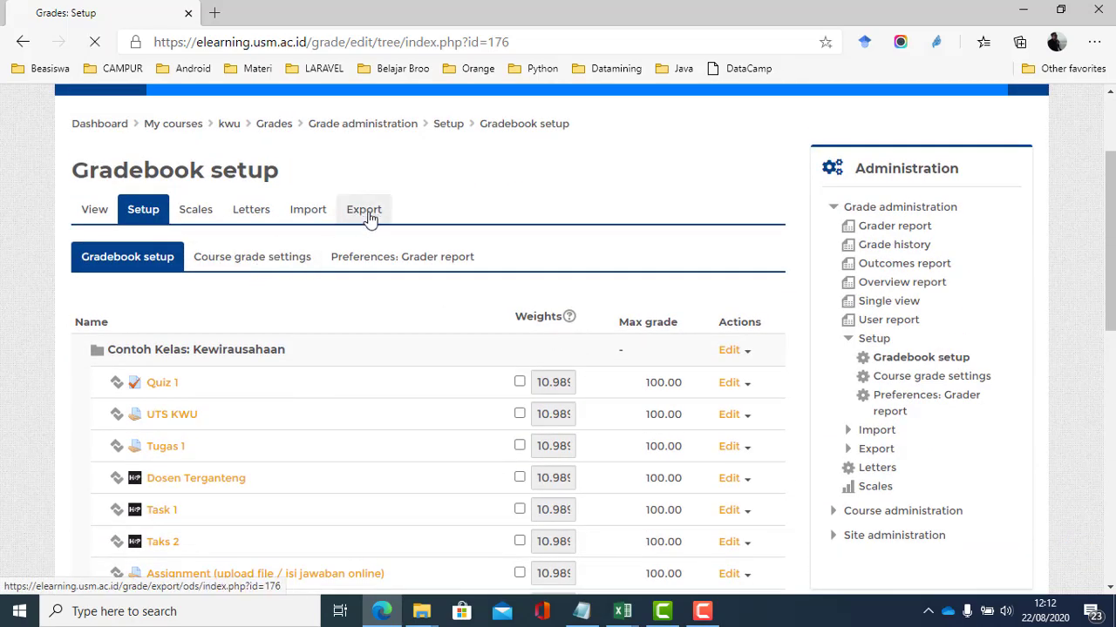
scroll(418, 380, down, 2)
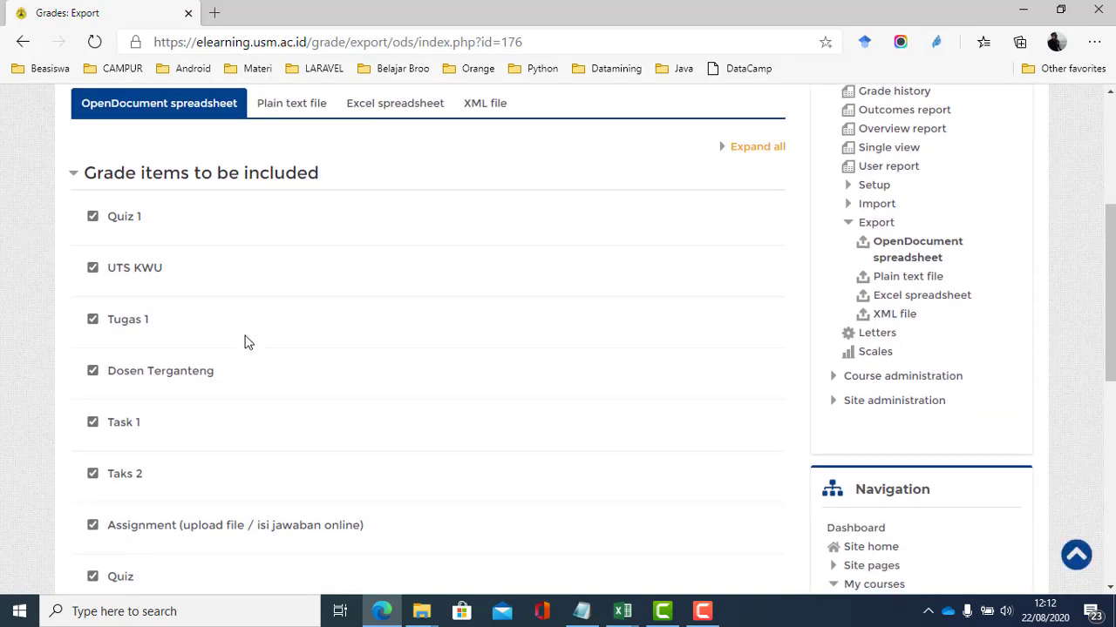
scroll(148, 260, down, 6)
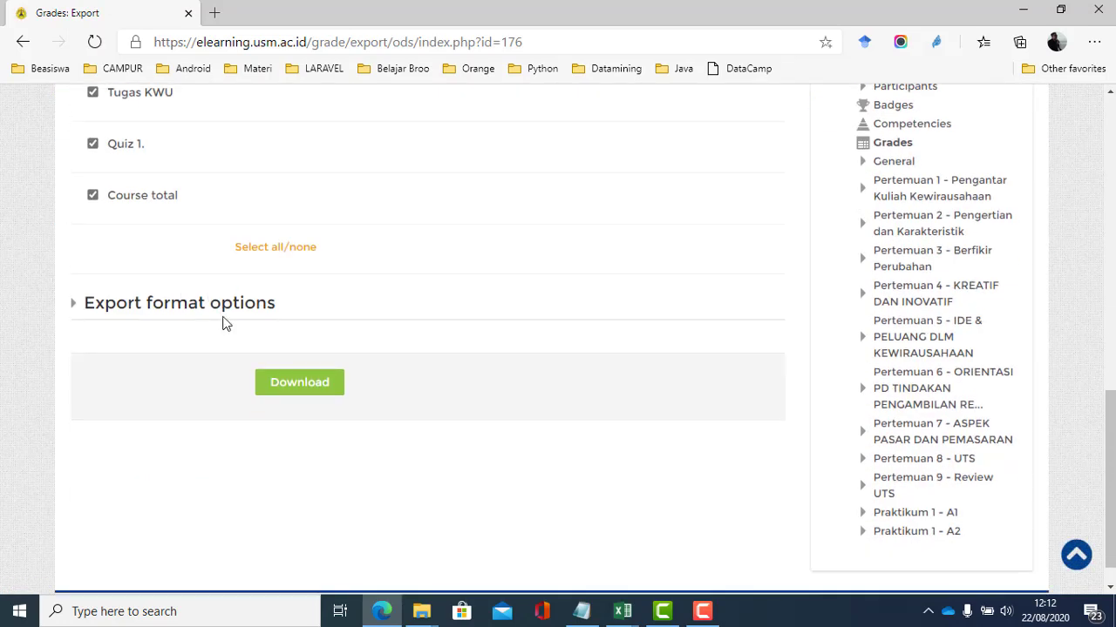
scroll(231, 319, up, 3)
scroll(223, 316, down, 3)
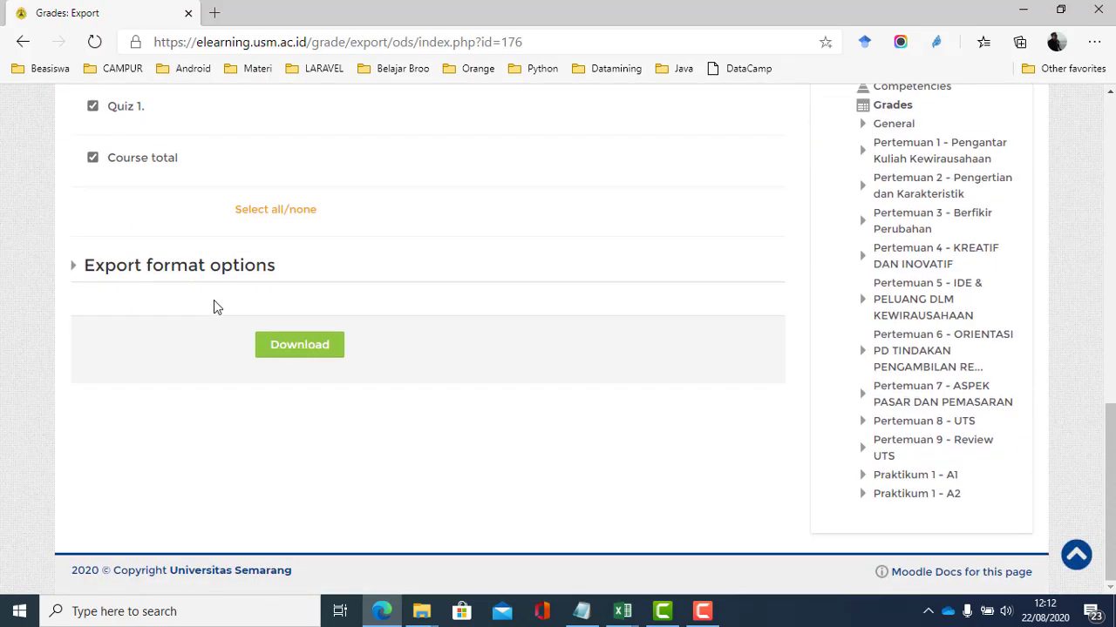
click(200, 275)
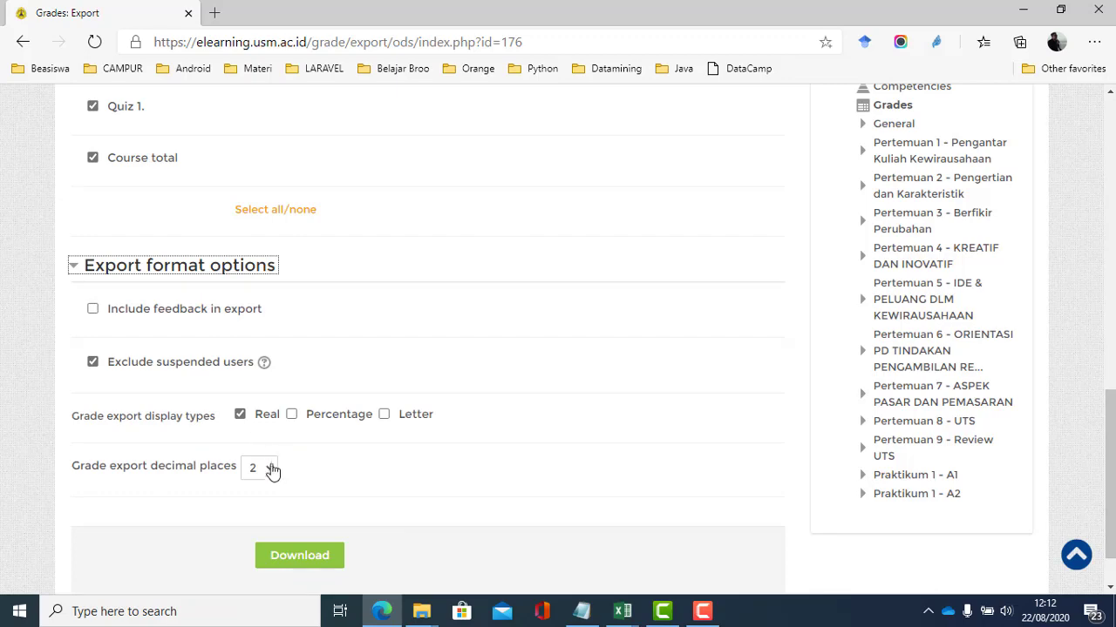
scroll(270, 471, down, 1)
scroll(270, 470, up, 15)
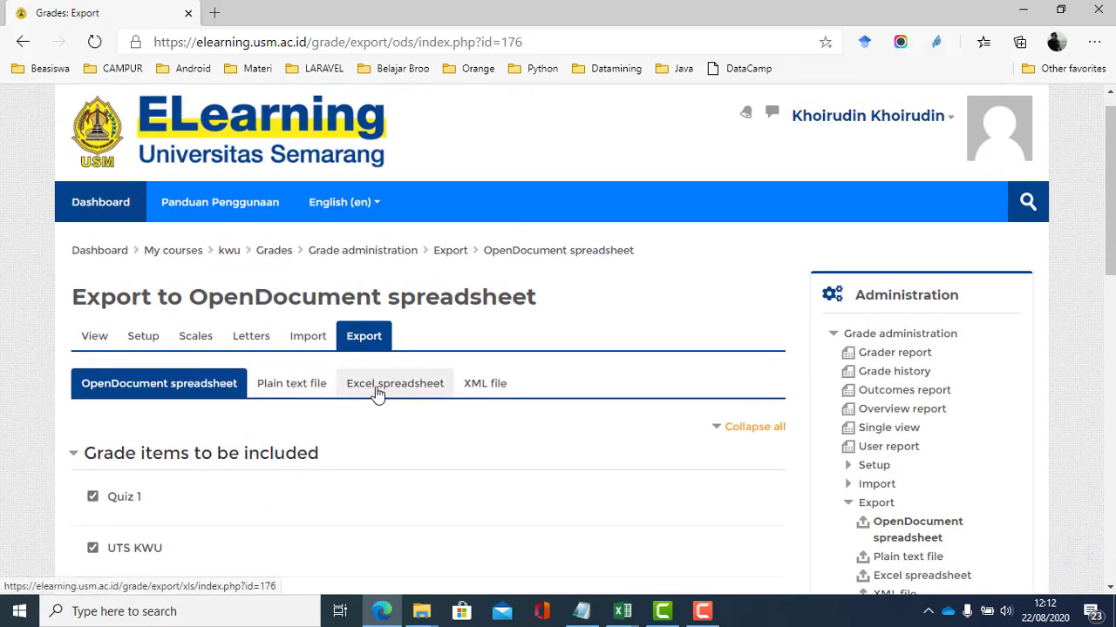
Export the course grades as an Excel spreadsheet with all grade items included and download the file.
click(380, 393)
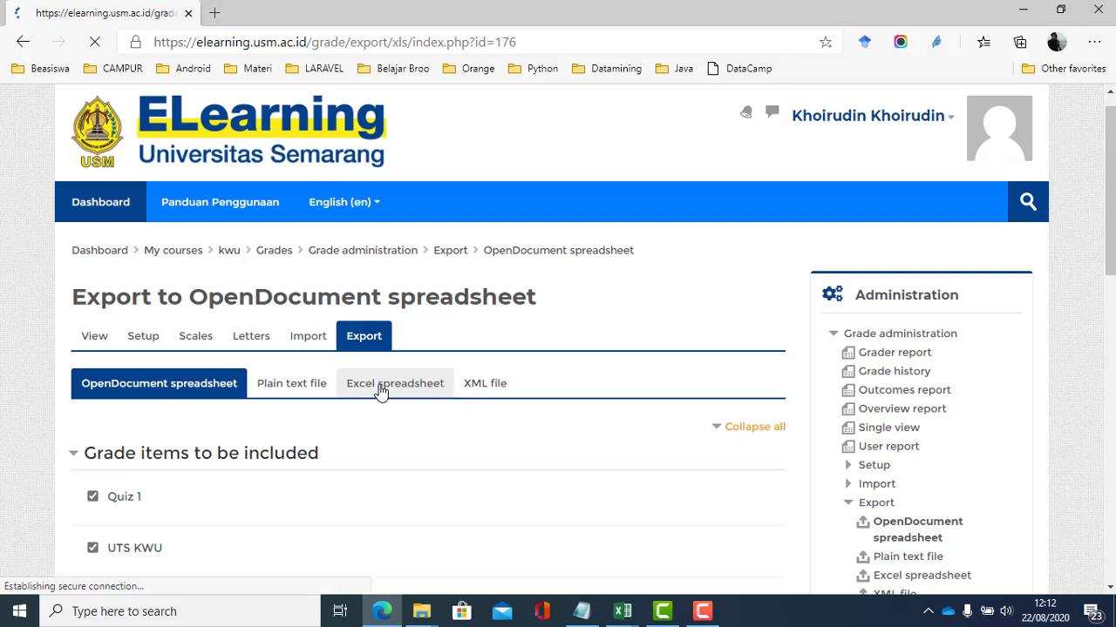
scroll(379, 390, down, 4)
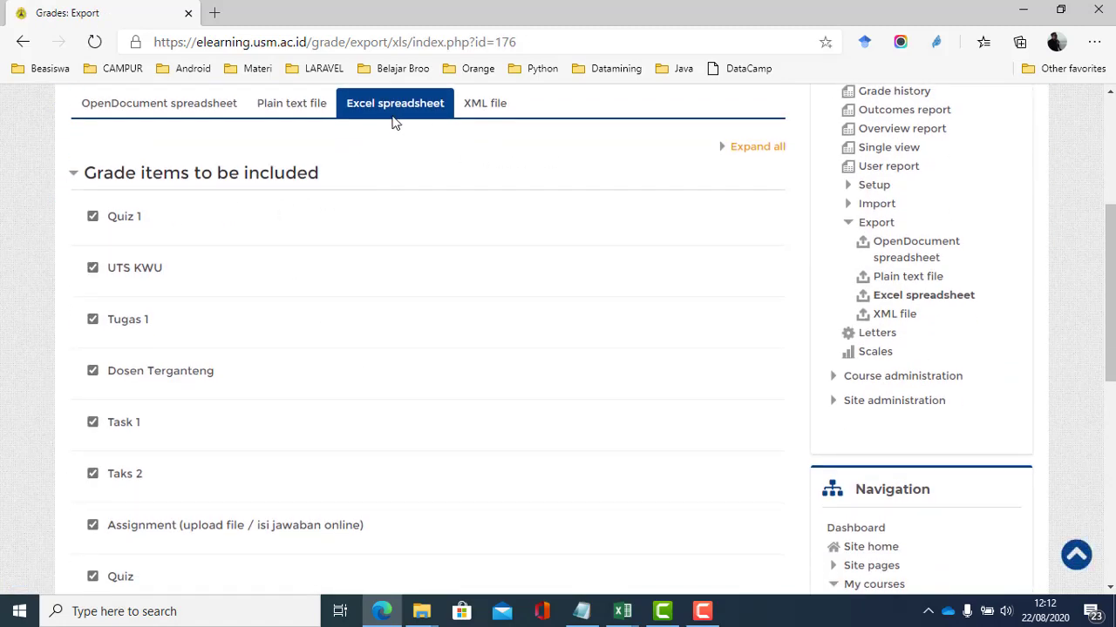
scroll(391, 120, up, 2)
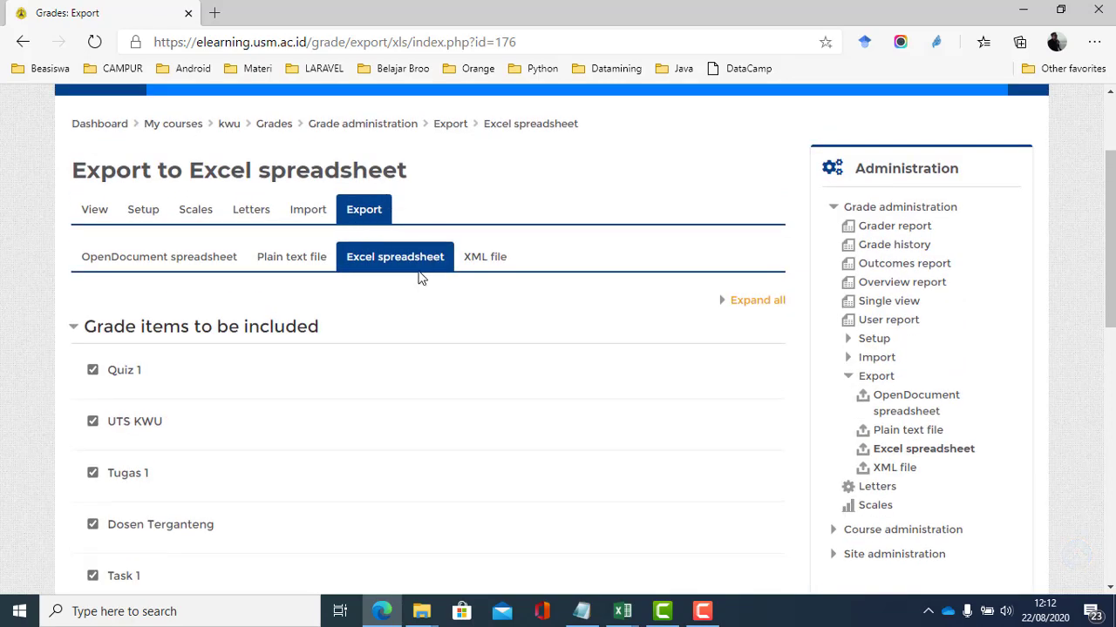
scroll(287, 314, down, 7)
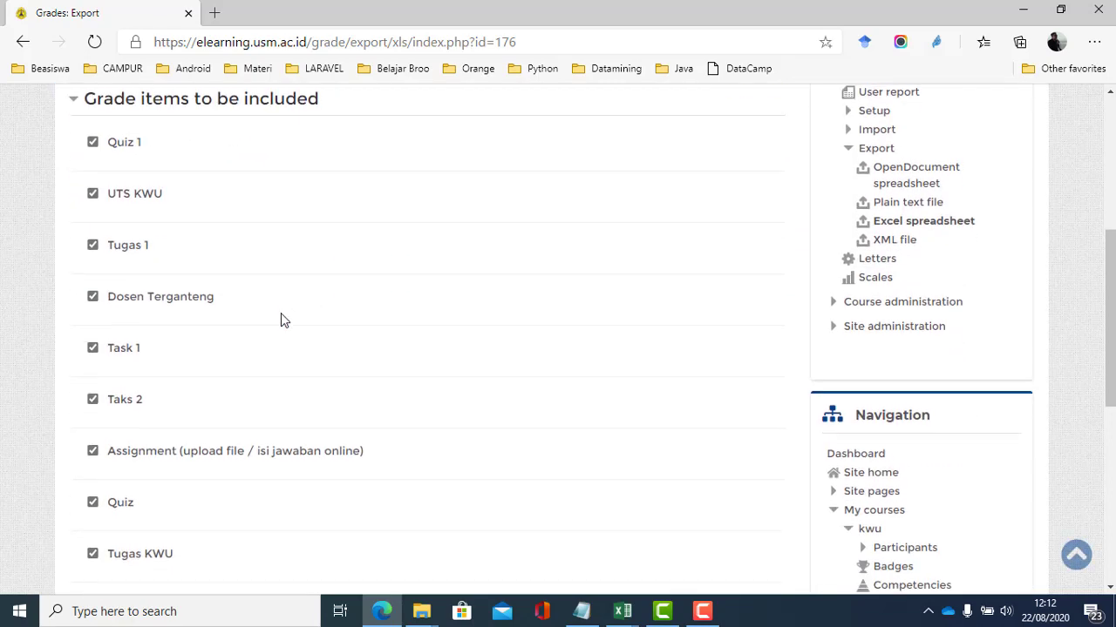
click(240, 381)
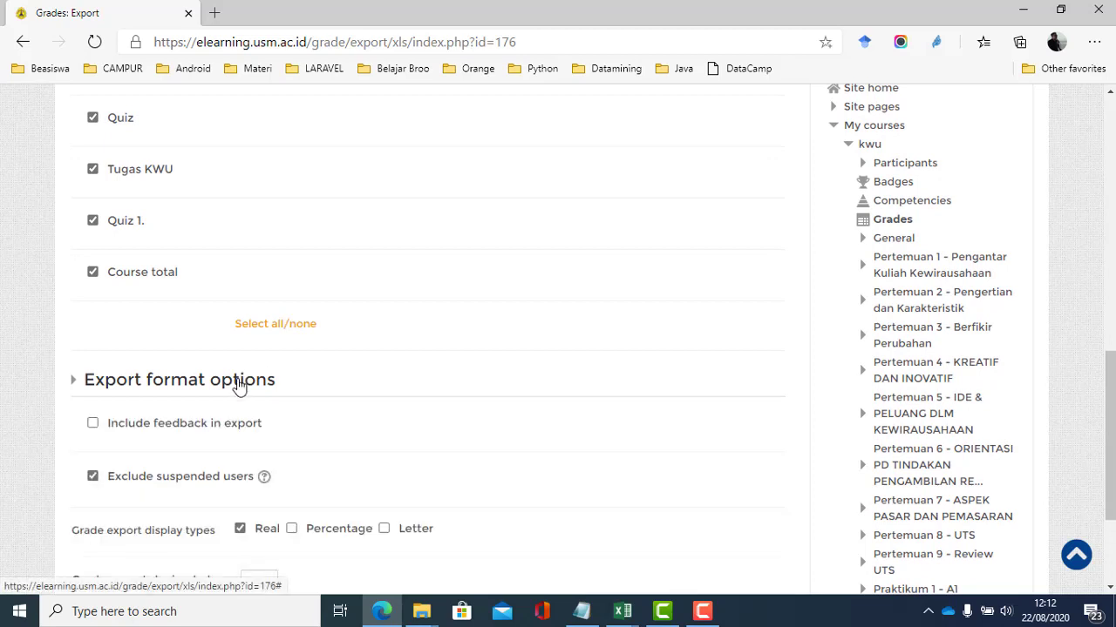
click(240, 383)
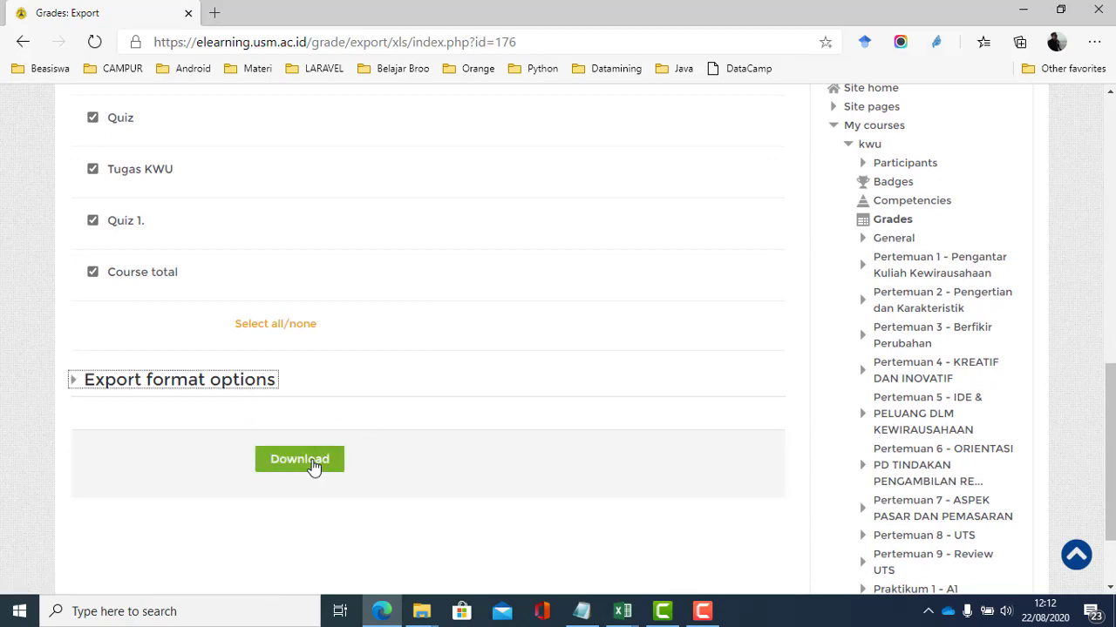
click(312, 466)
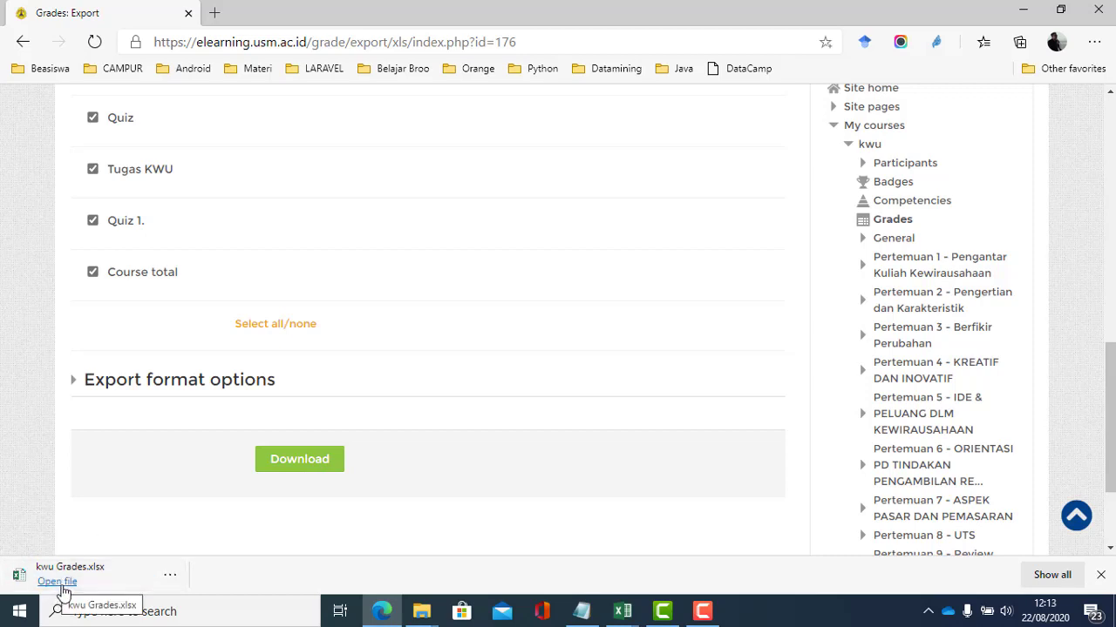
Open the downloaded kwu Grades.xlsx in Excel and auto-fit the First name and ID number columns.
click(61, 584)
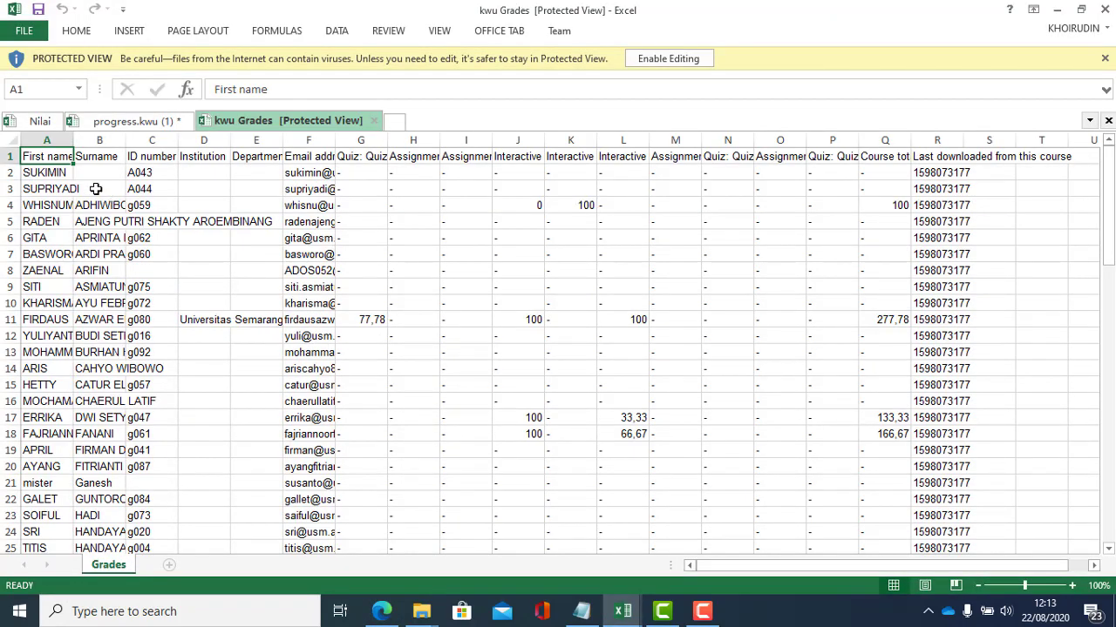
double_click(73, 140)
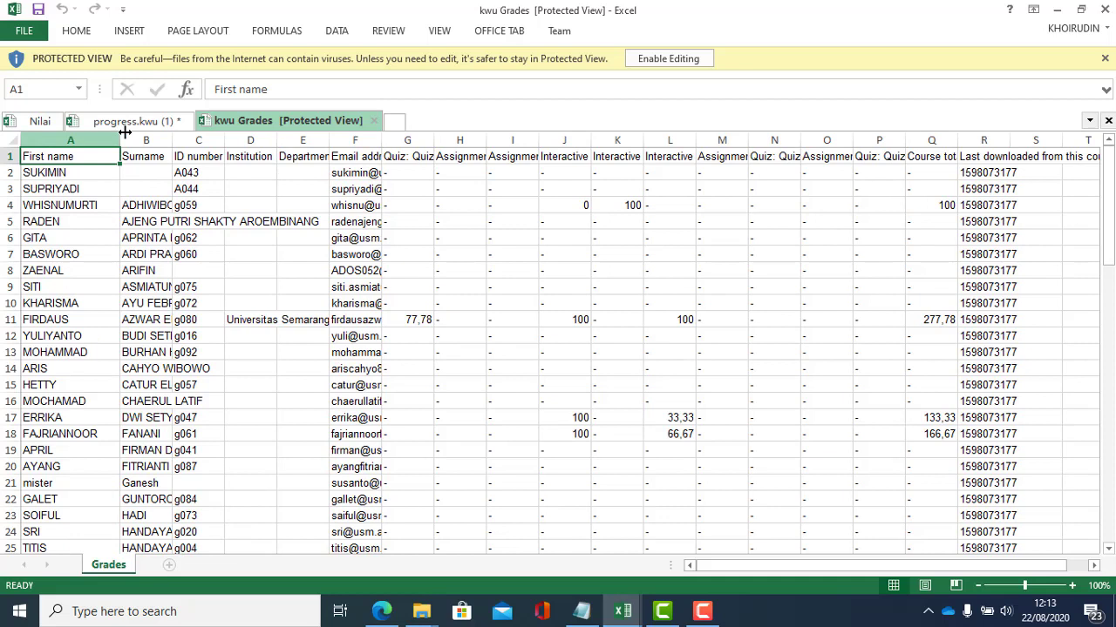
double_click(223, 141)
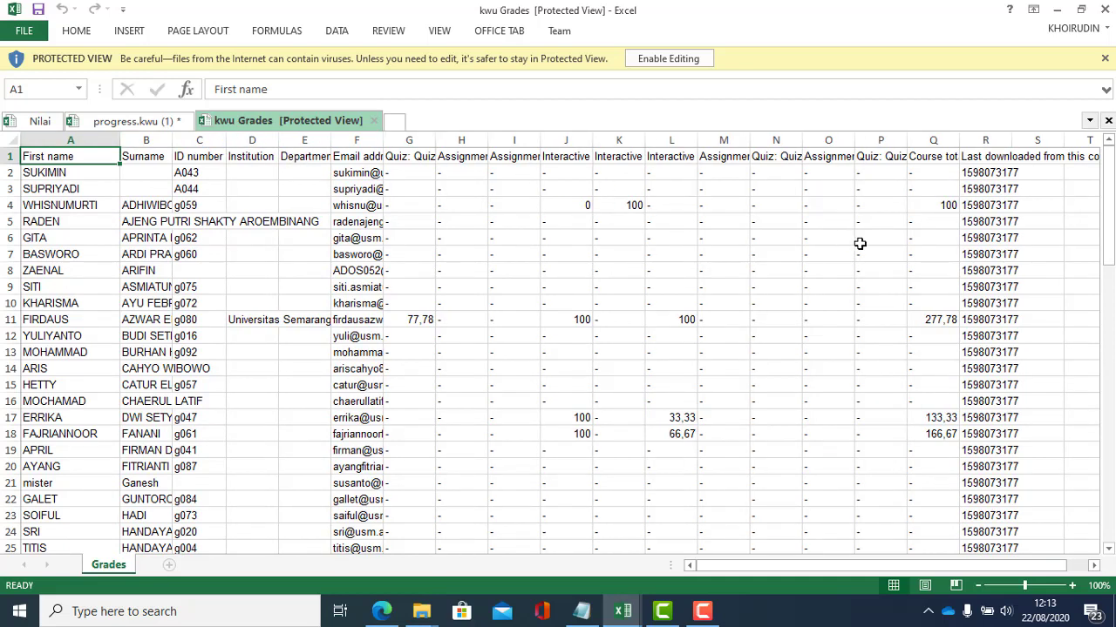
Examine the students' grades in the Quiz 1, Interactive Content and Course total columns.
drag(835, 565, 859, 569)
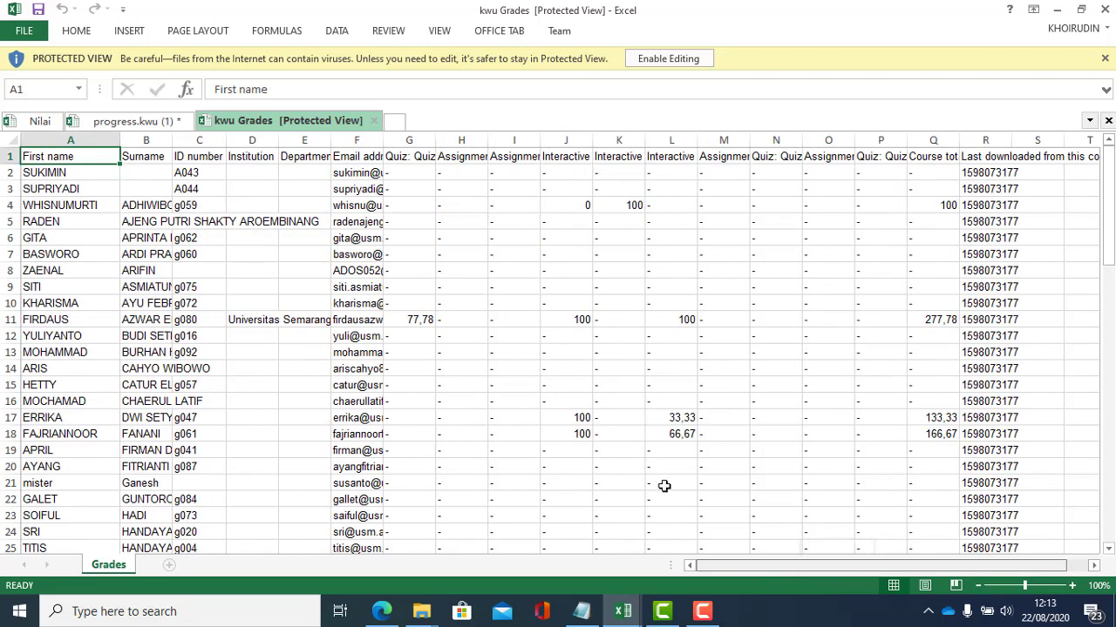
click(420, 159)
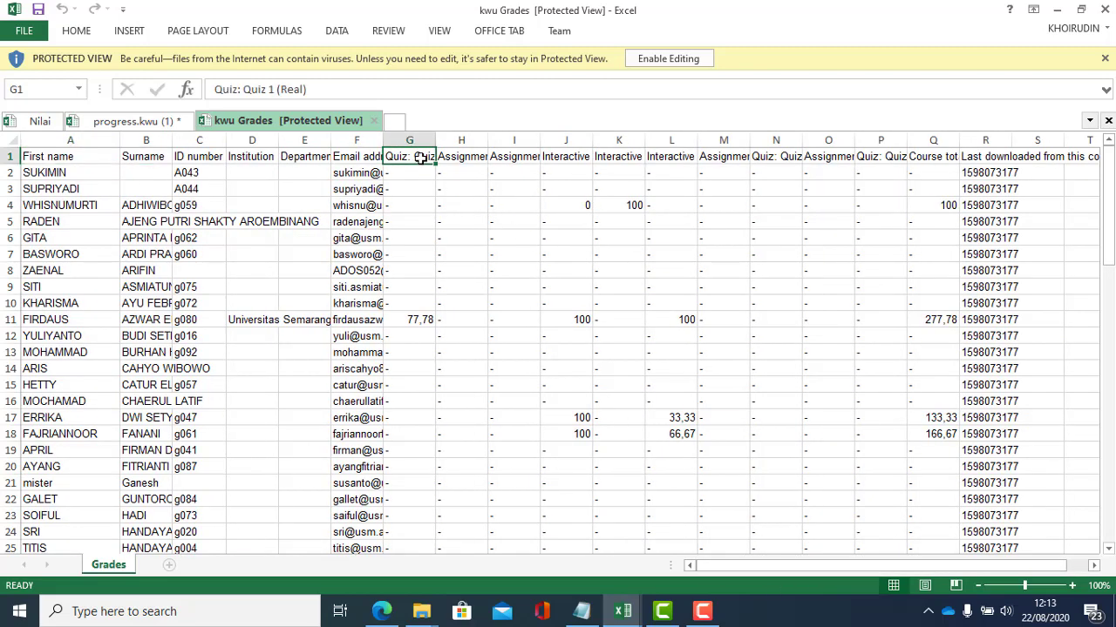
click(426, 322)
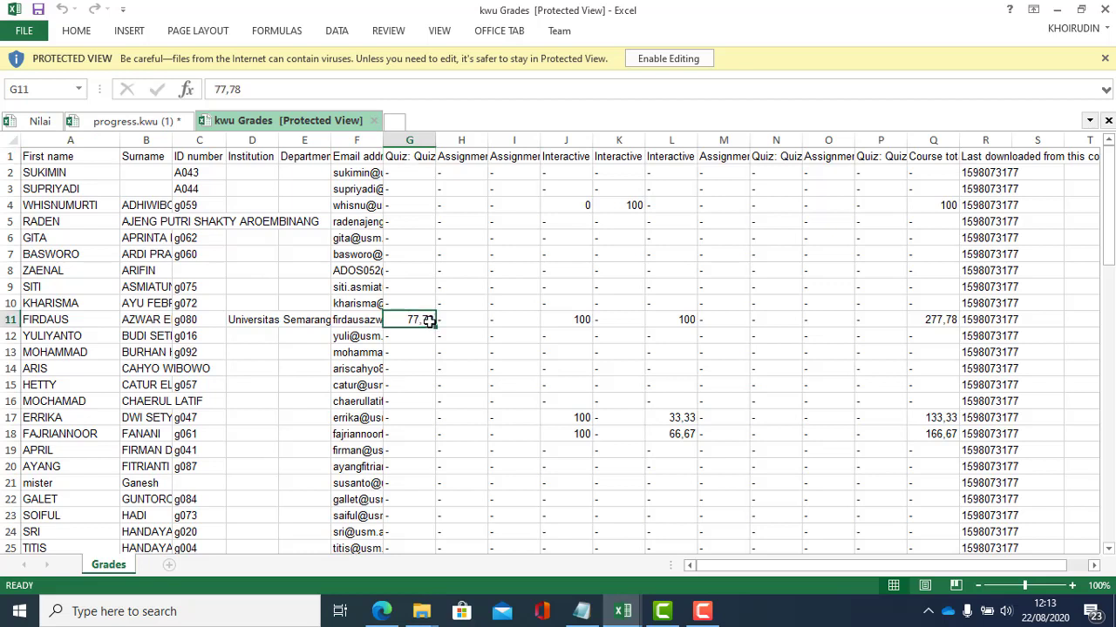
click(579, 157)
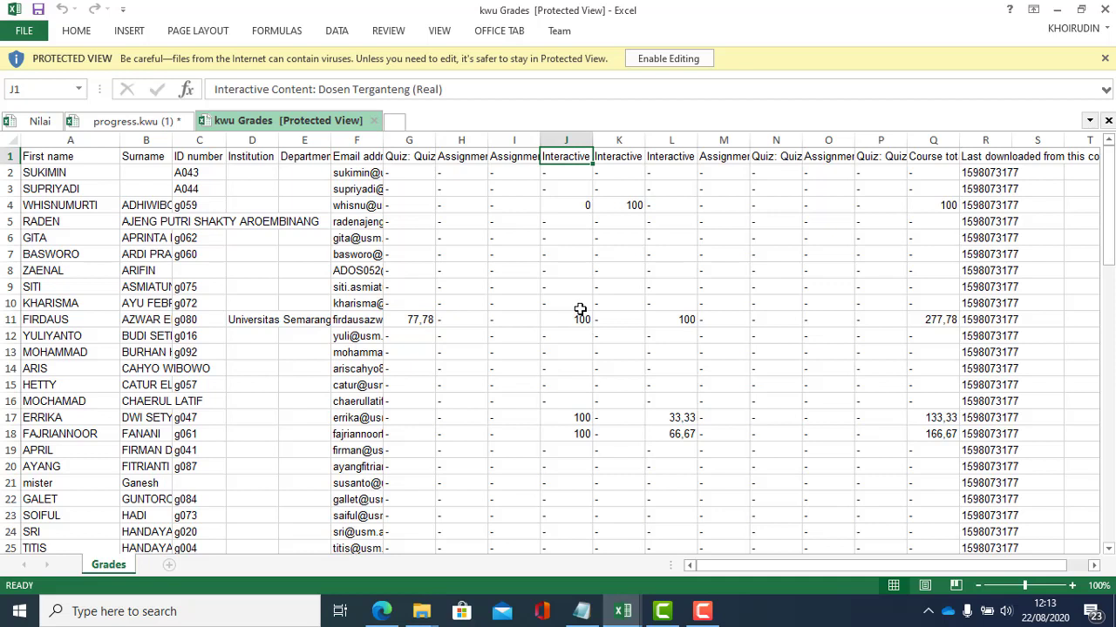
click(576, 320)
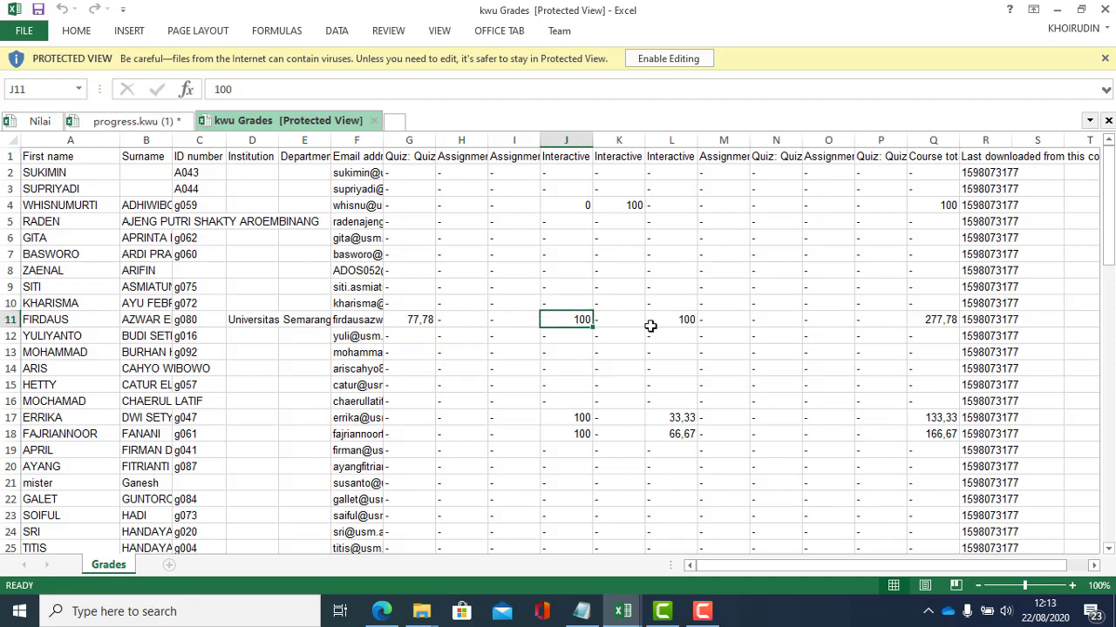
click(675, 322)
click(681, 422)
click(933, 304)
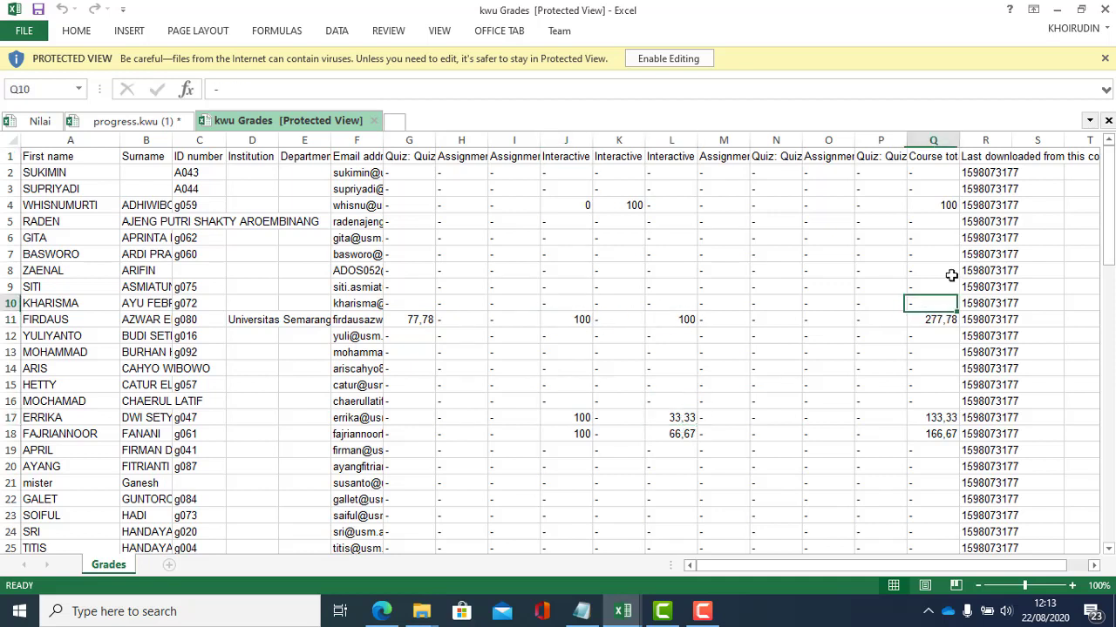
click(948, 206)
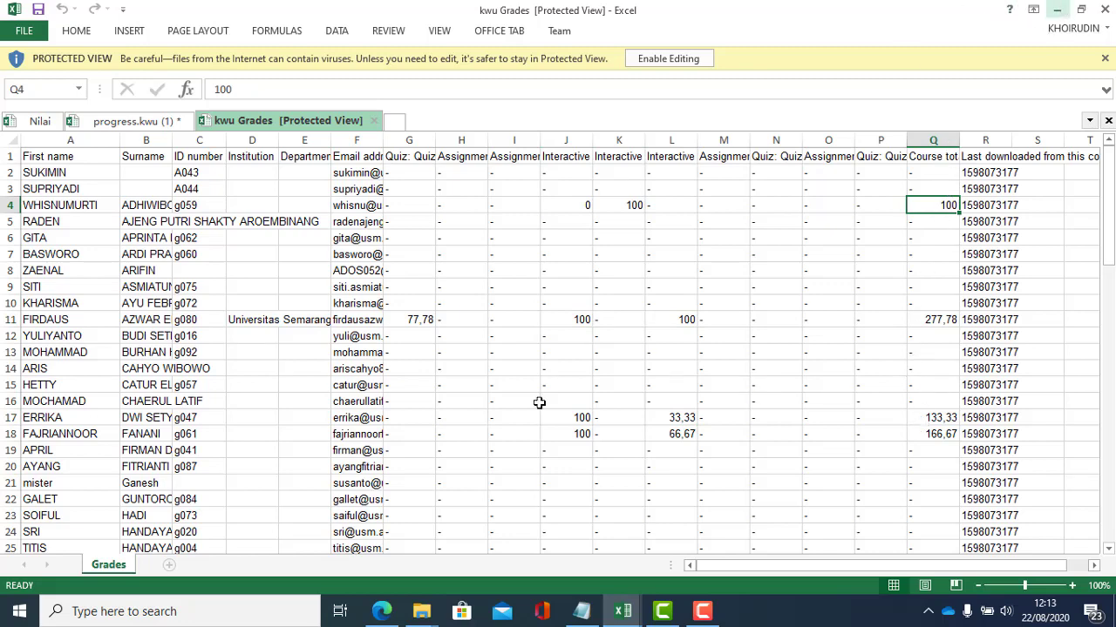
Switch back to the browser and open the Quiz 1 results from the course's grader report.
click(1057, 10)
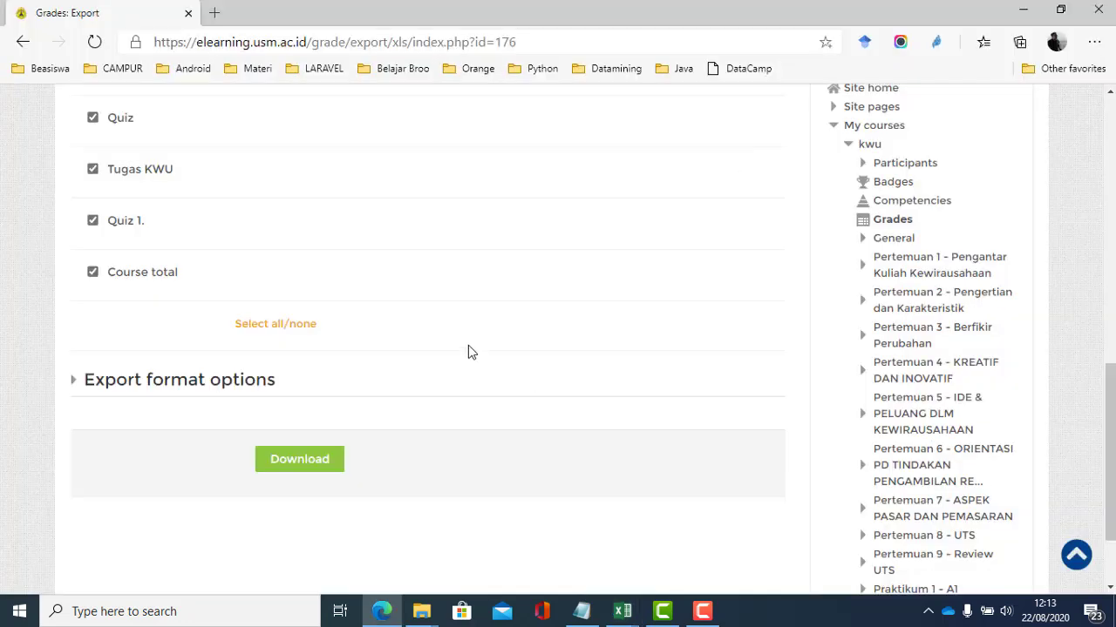
scroll(470, 353, up, 10)
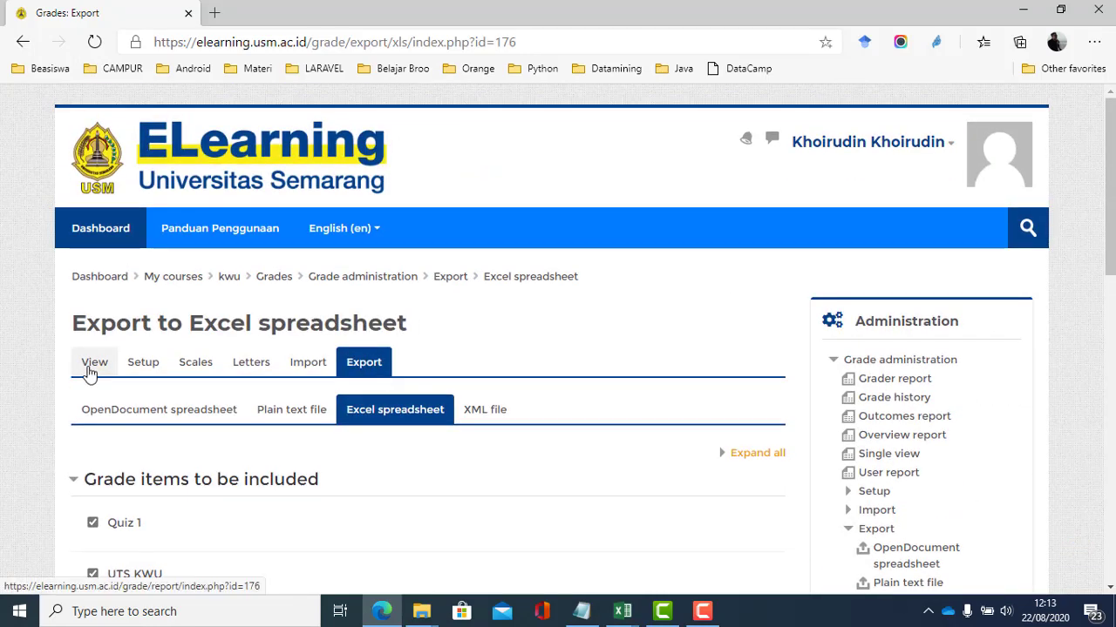
click(91, 365)
scroll(361, 386, down, 5)
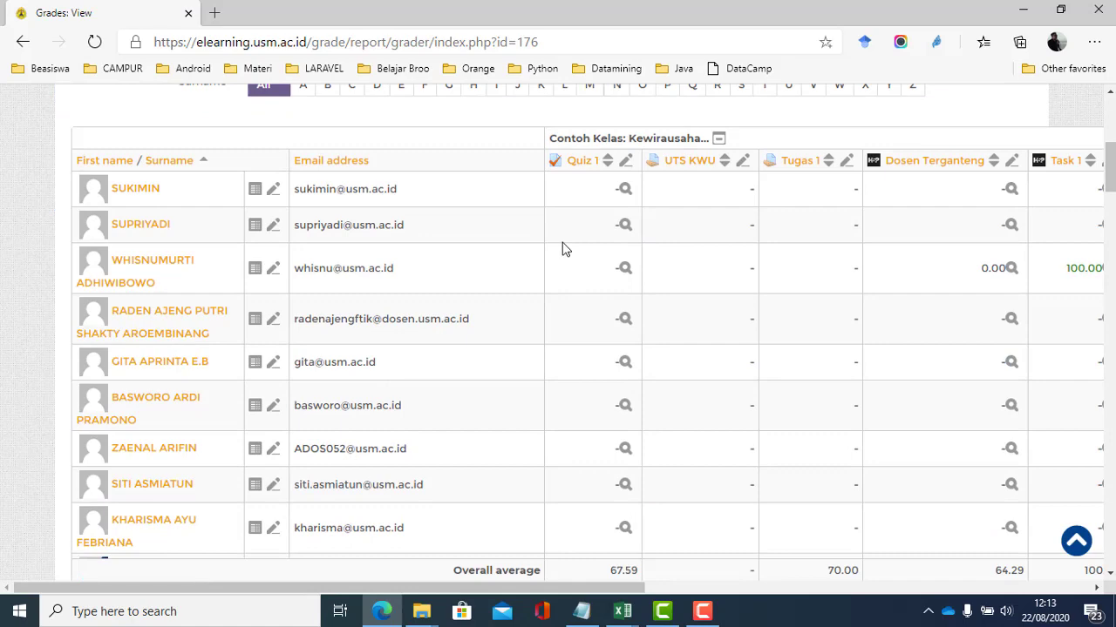
scroll(562, 249, up, 1)
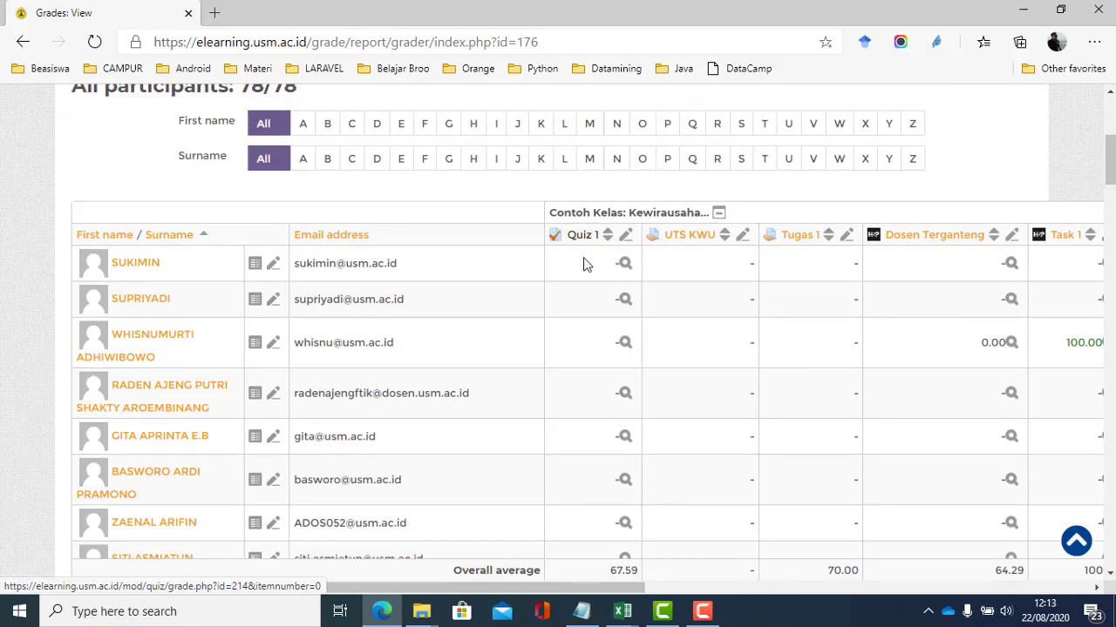
scroll(613, 337, down, 1)
scroll(613, 336, down, 2)
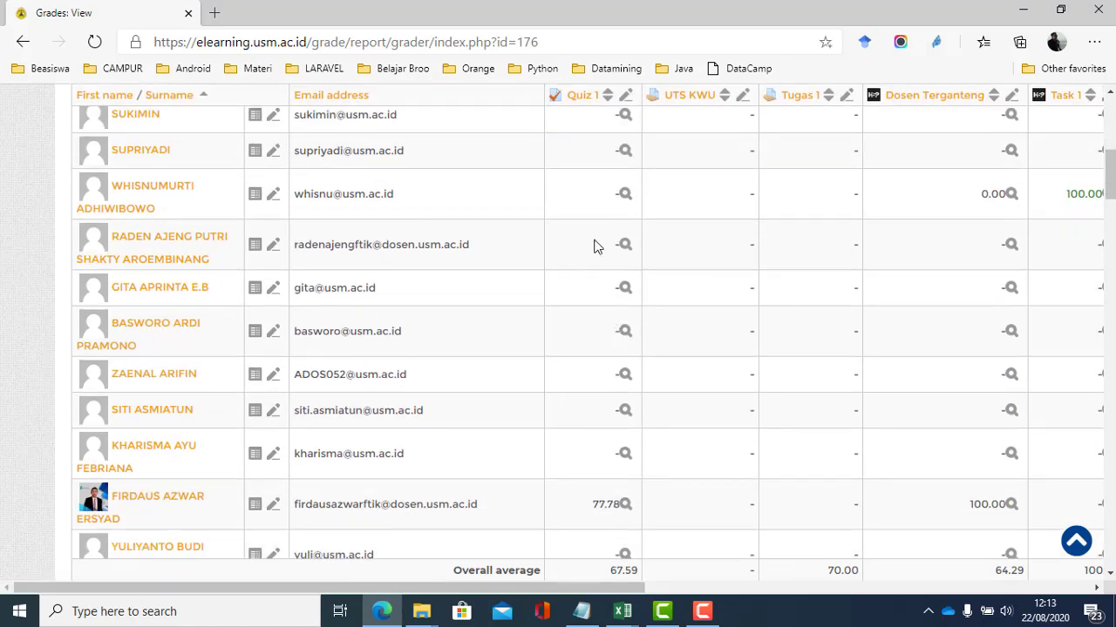
scroll(593, 247, up, 1)
click(584, 163)
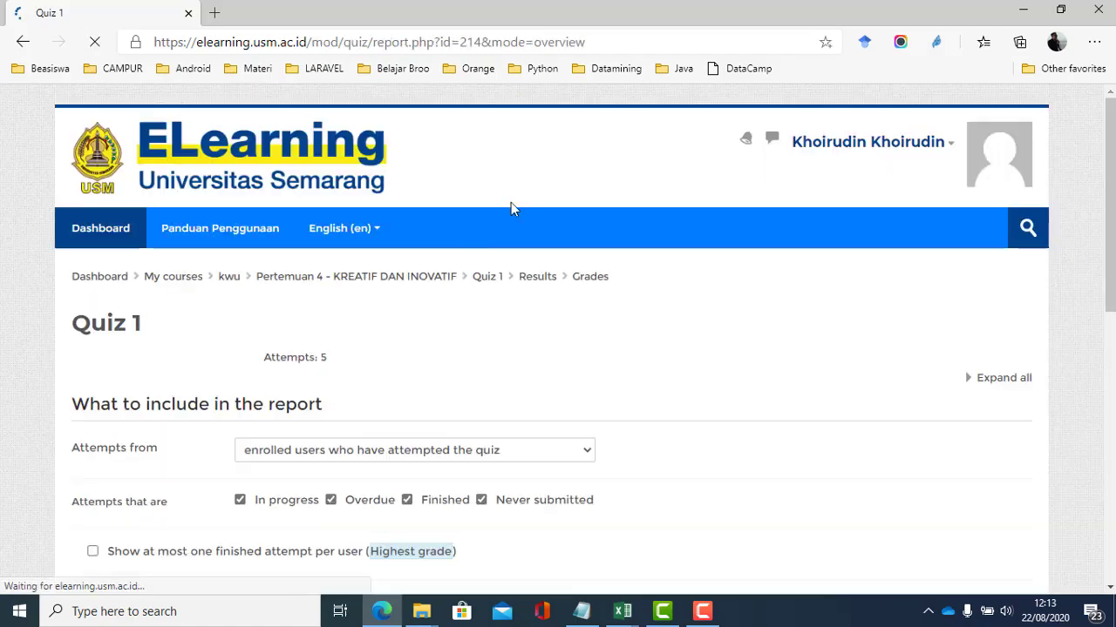
Examine the Quiz 1 report's display options, the students' attempts with marks per question, and the grade range chart.
scroll(431, 381, down, 5)
scroll(433, 383, down, 1)
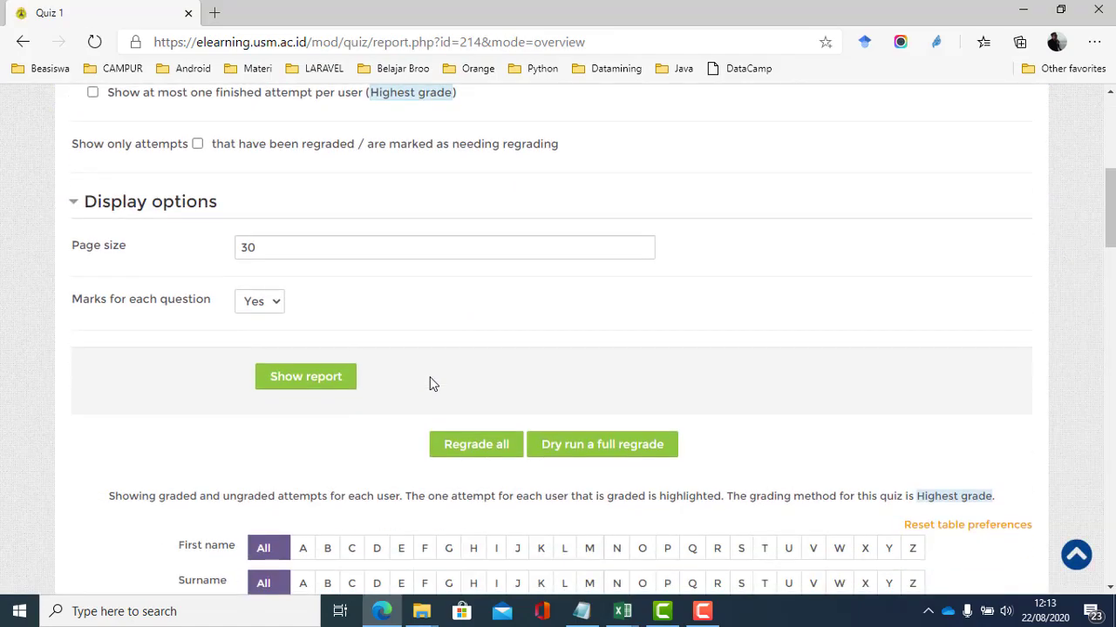
scroll(432, 381, down, 7)
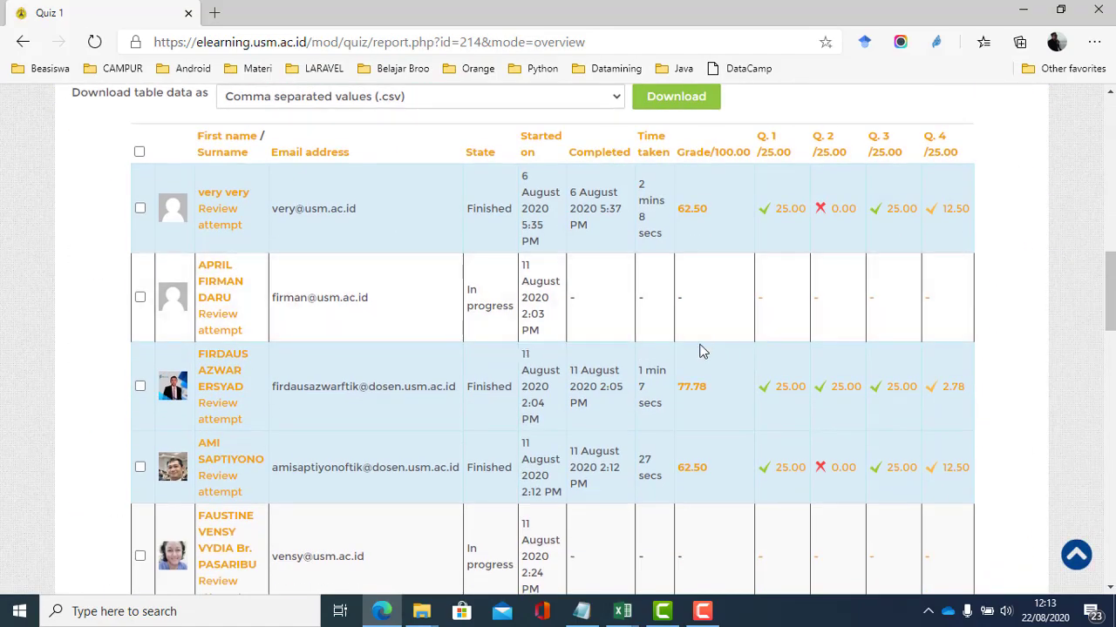
scroll(697, 350, up, 3)
scroll(693, 352, down, 7)
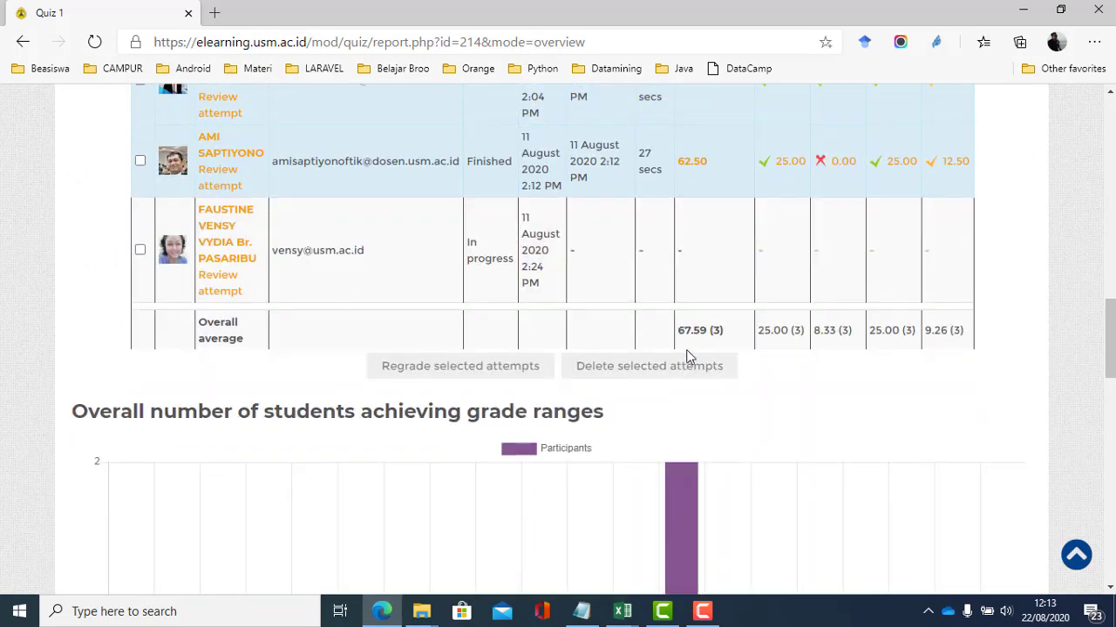
scroll(686, 349, up, 12)
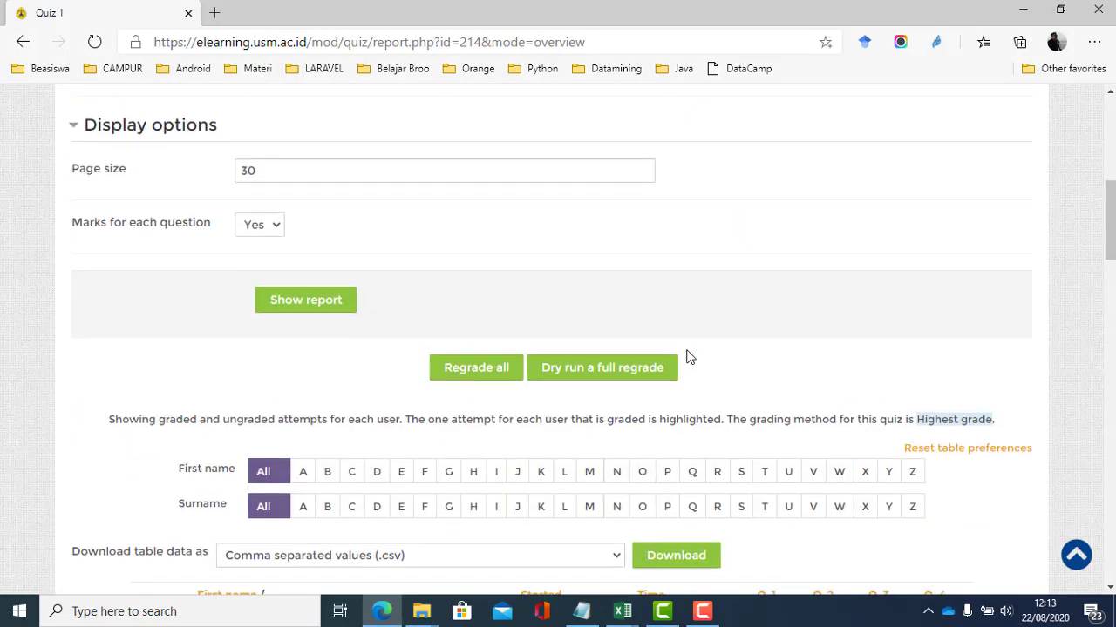
scroll(686, 357, down, 5)
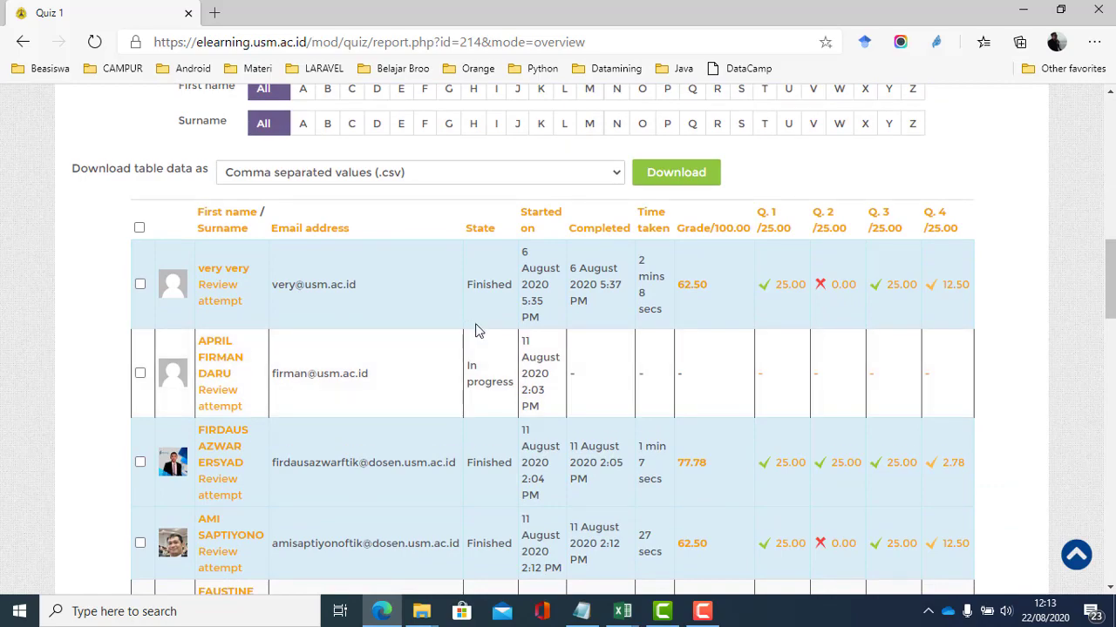
scroll(477, 332, down, 10)
scroll(476, 331, up, 4)
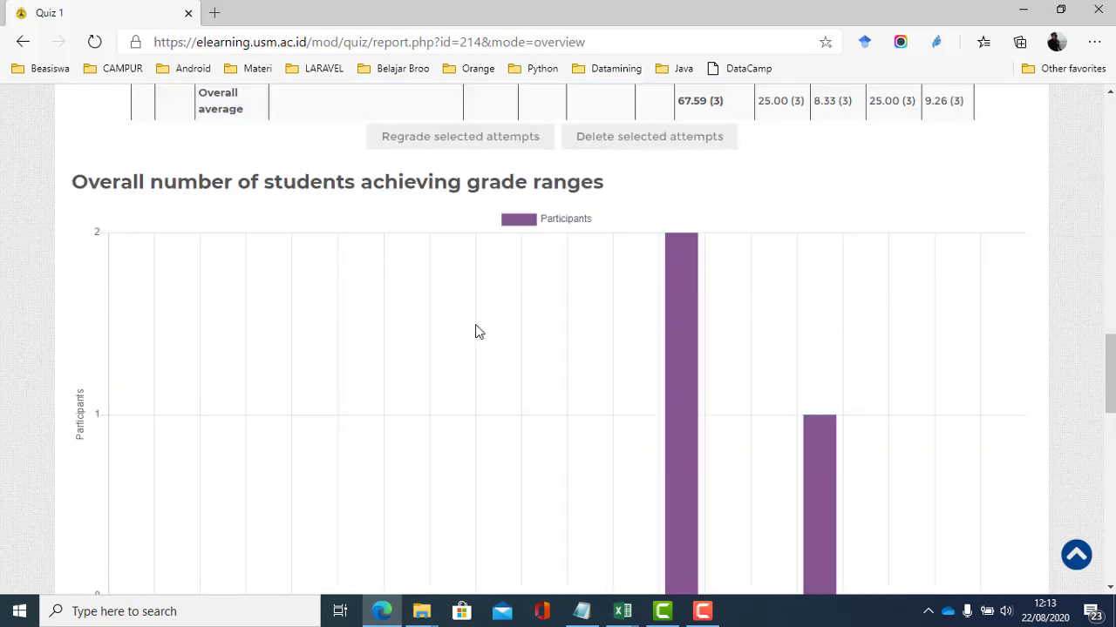
scroll(477, 331, up, 8)
scroll(476, 331, down, 2)
scroll(477, 331, up, 4)
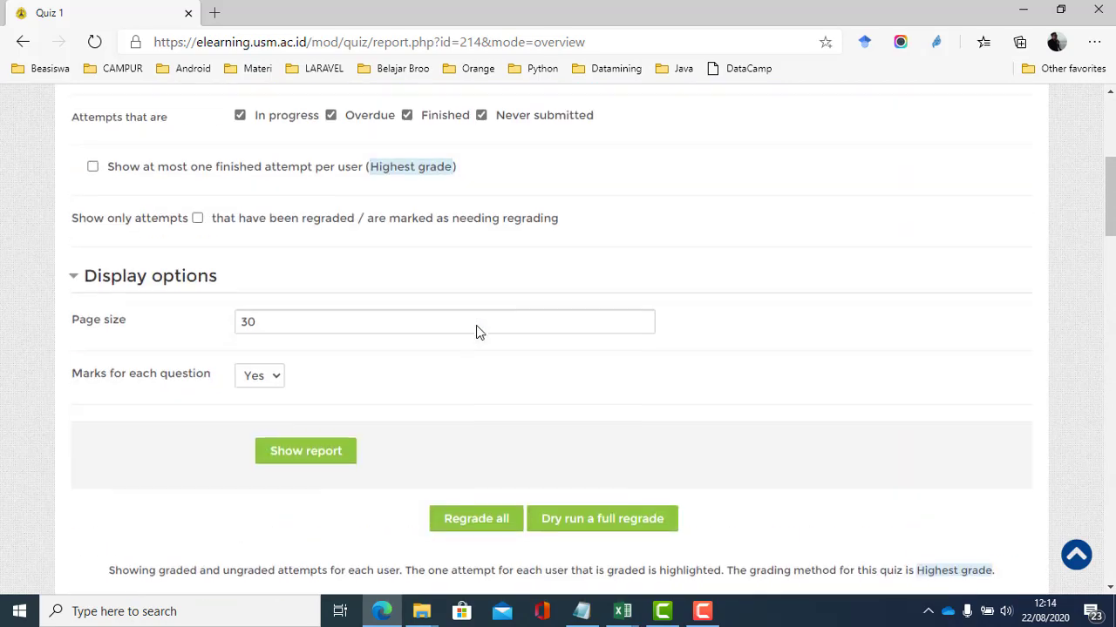
scroll(476, 331, up, 3)
scroll(461, 328, down, 3)
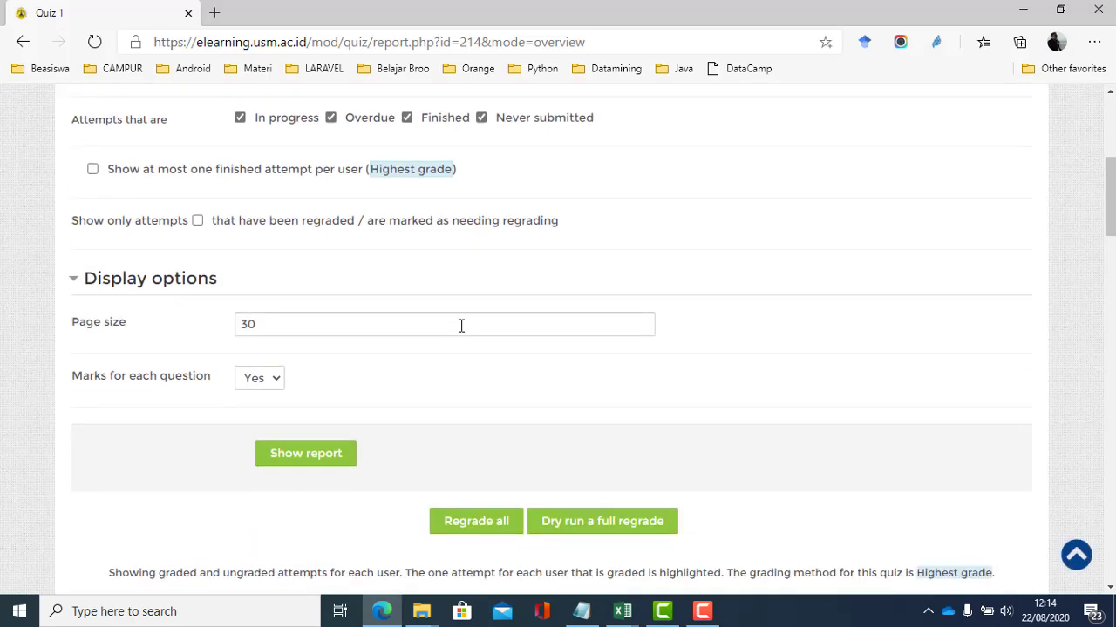
Download the Quiz 1 attempts table as Microsoft Excel (.xlsx) and open the downloaded file in Excel.
scroll(461, 326, down, 4)
click(512, 338)
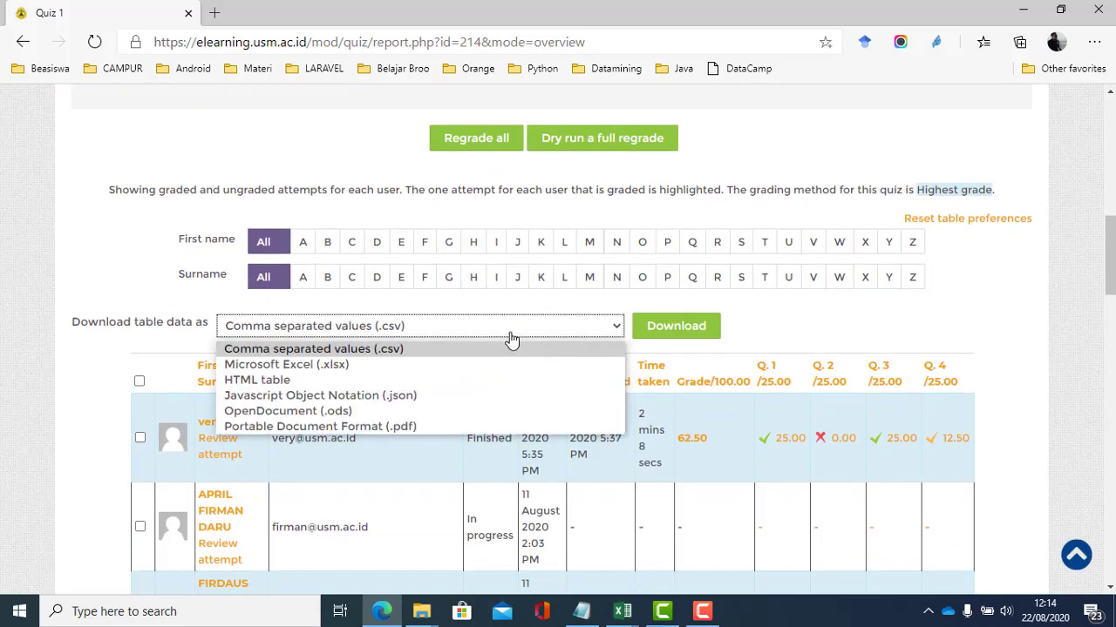
click(430, 366)
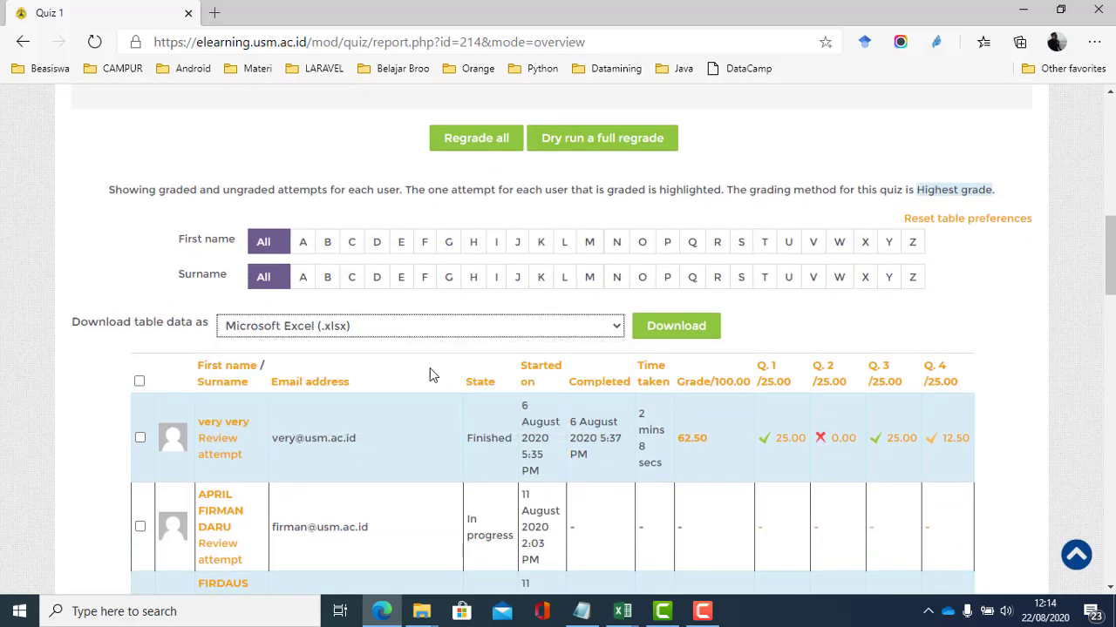
click(654, 334)
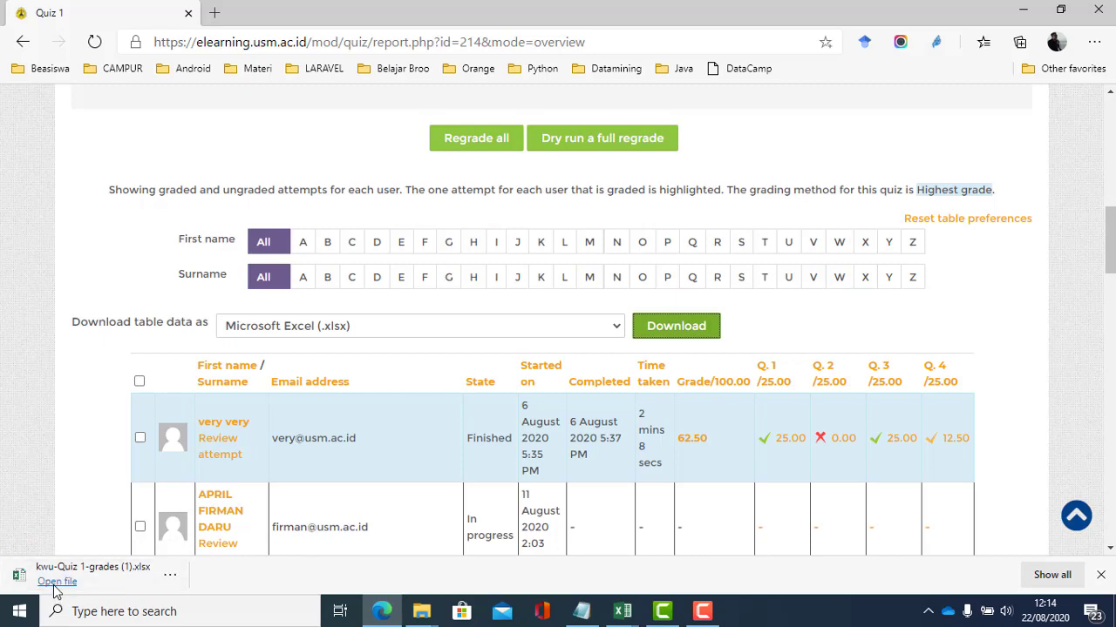
click(49, 577)
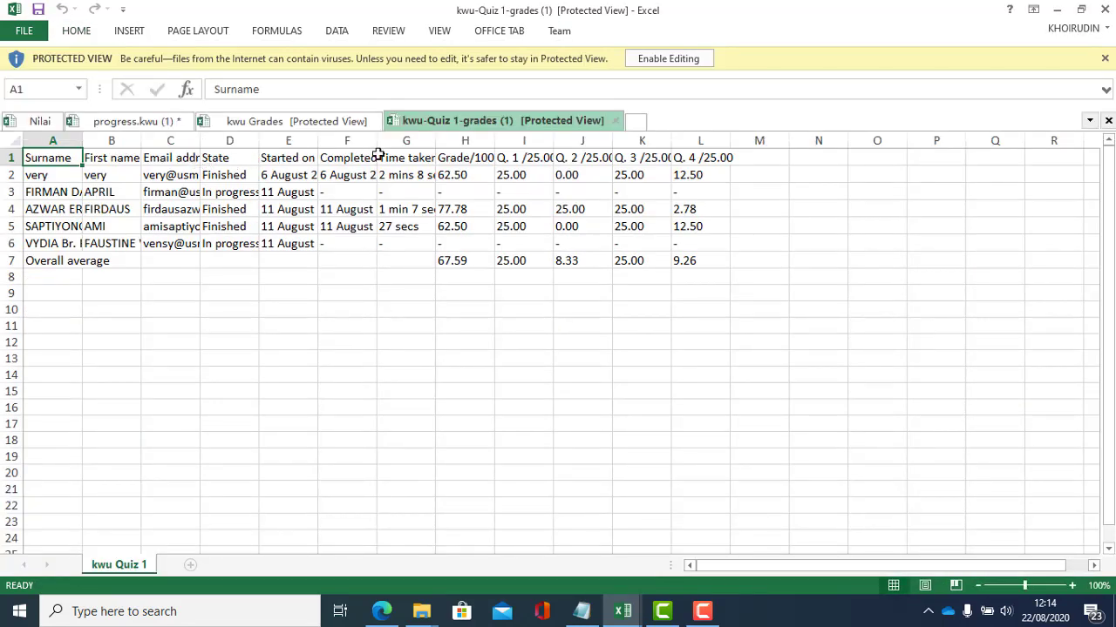
Examine the Grade/100.00 column and the Q. 1 to Q. 4 mark columns in the Quiz 1 spreadsheet.
click(478, 160)
click(516, 159)
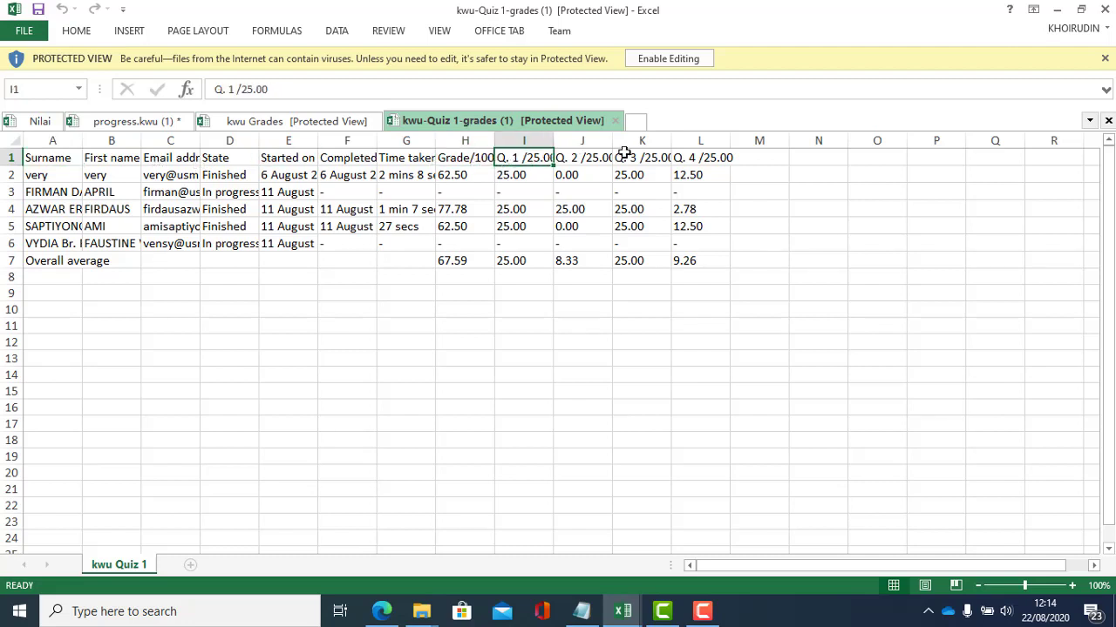
click(626, 156)
click(713, 159)
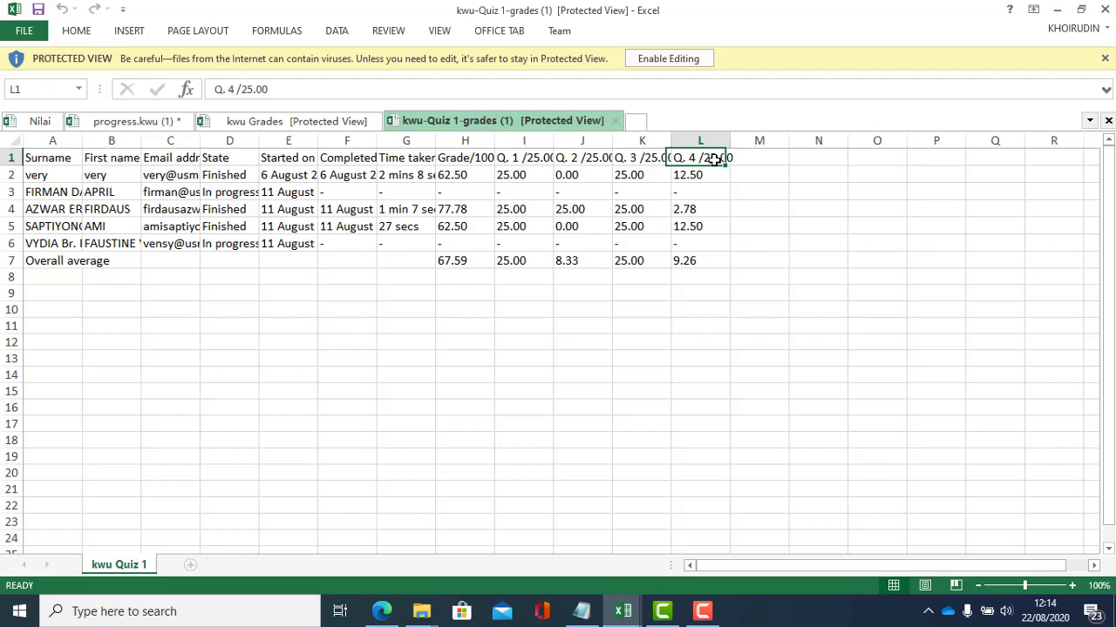
click(470, 158)
click(467, 144)
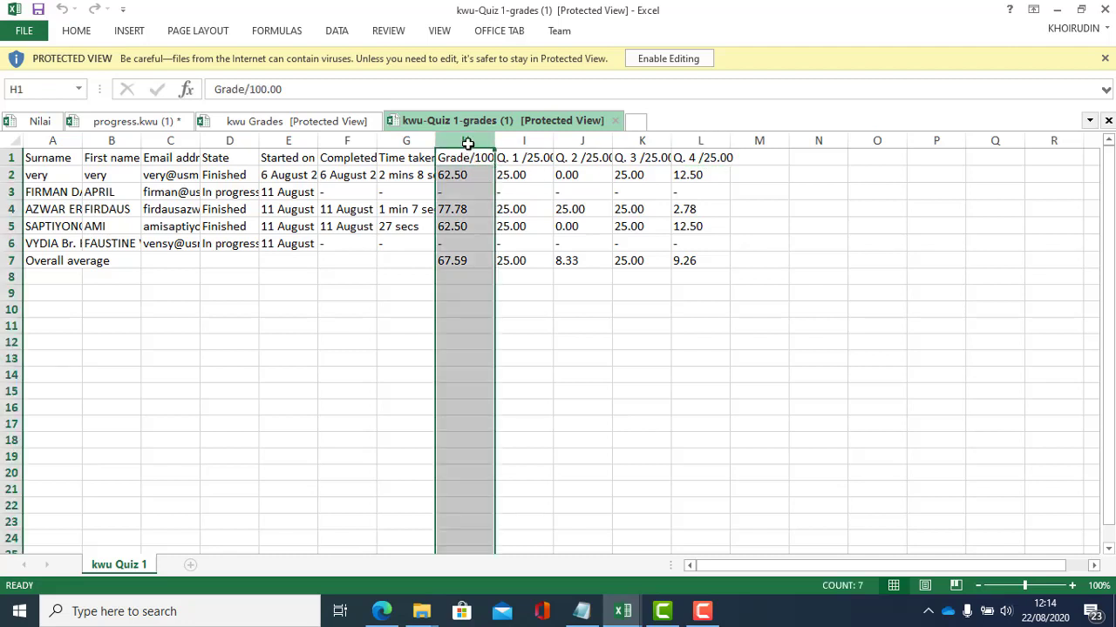
drag(504, 142, 720, 158)
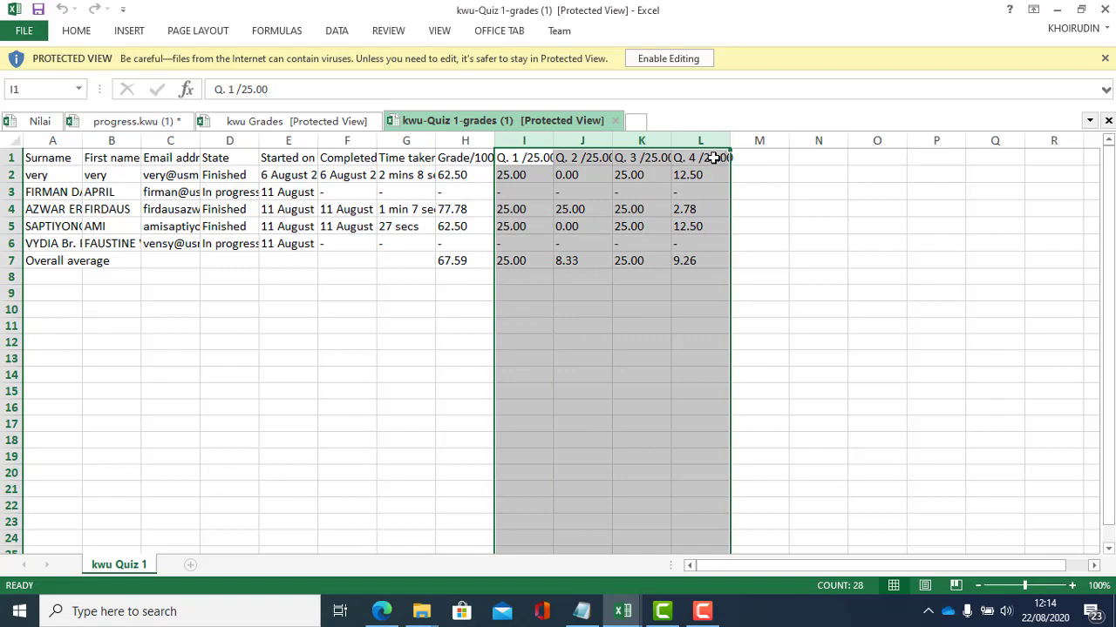
Switch back to the browser, return to the kwu course page and expand its list of reports.
key(alt+Tab)
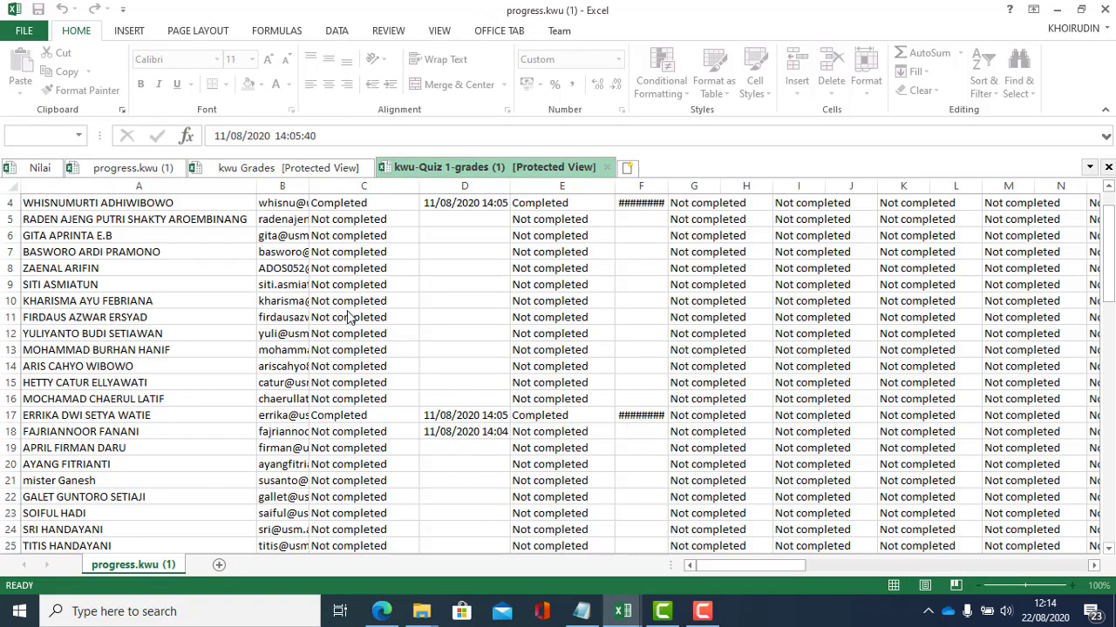
key(alt+Tab)
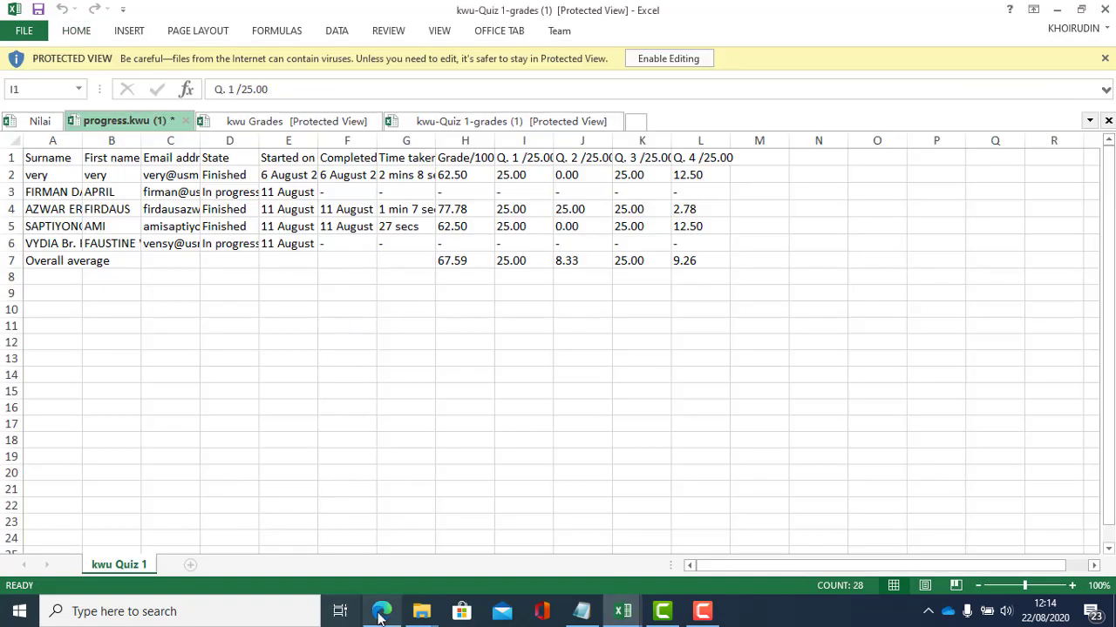
click(380, 614)
scroll(348, 458, up, 10)
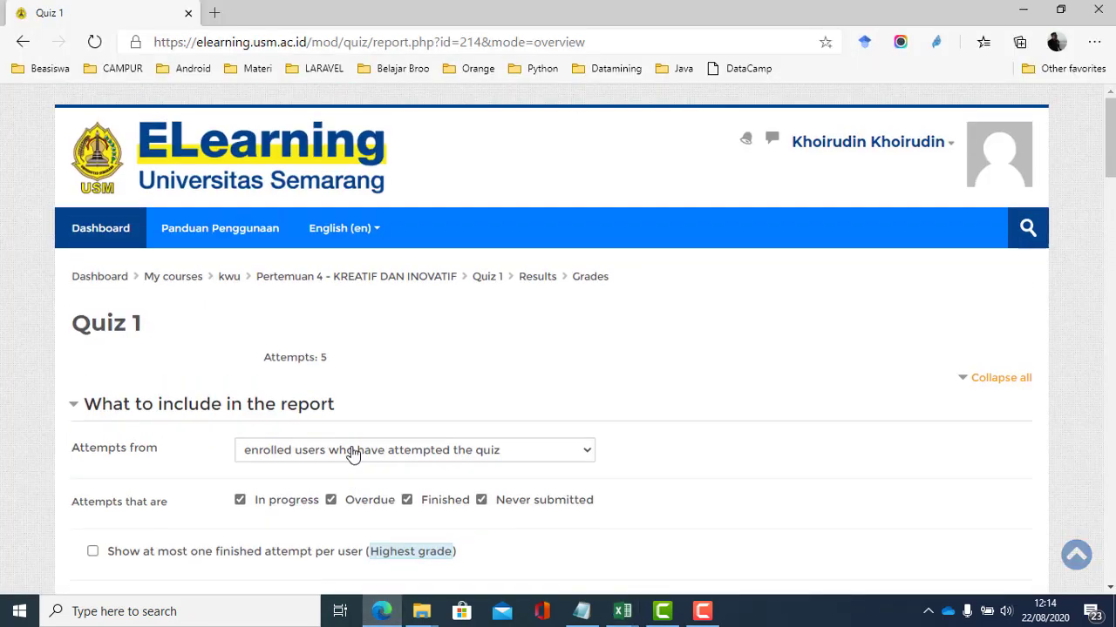
click(234, 279)
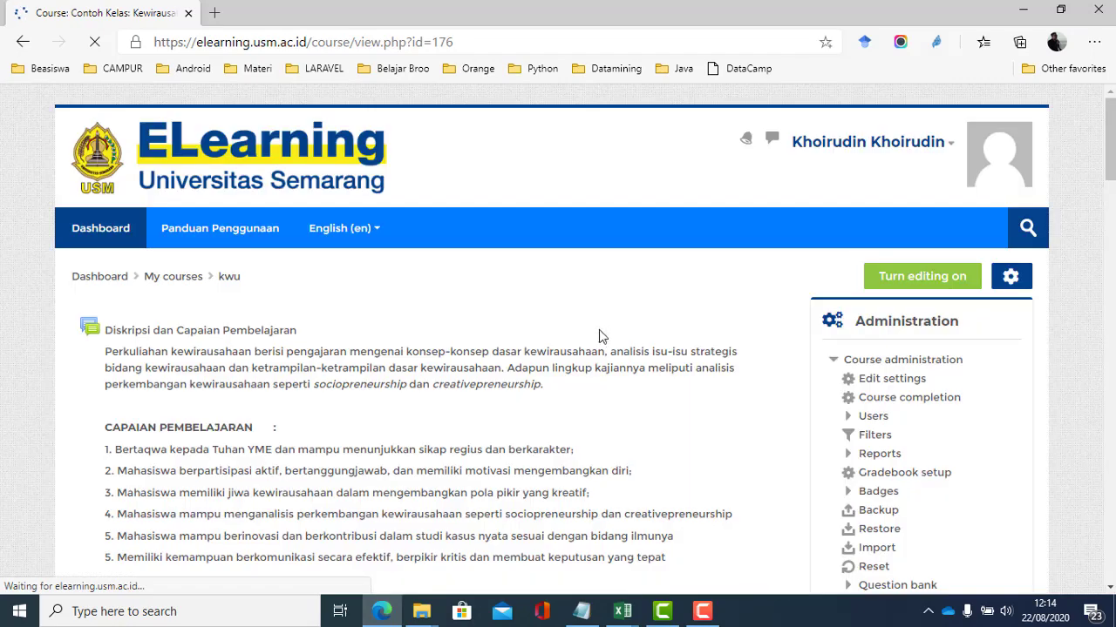
scroll(599, 336, down, 3)
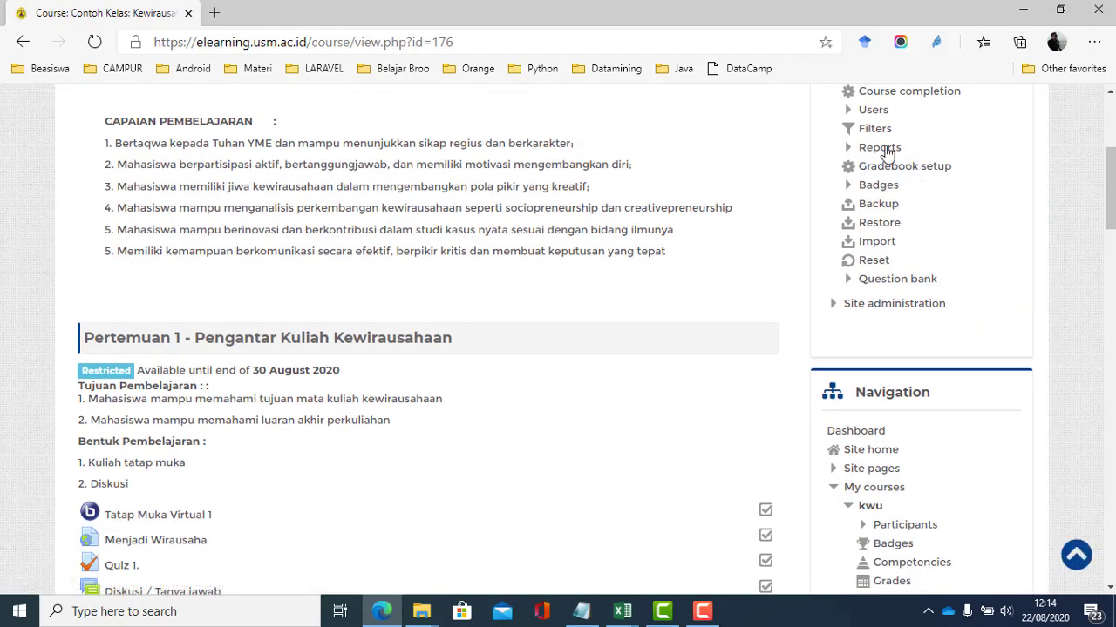
click(882, 148)
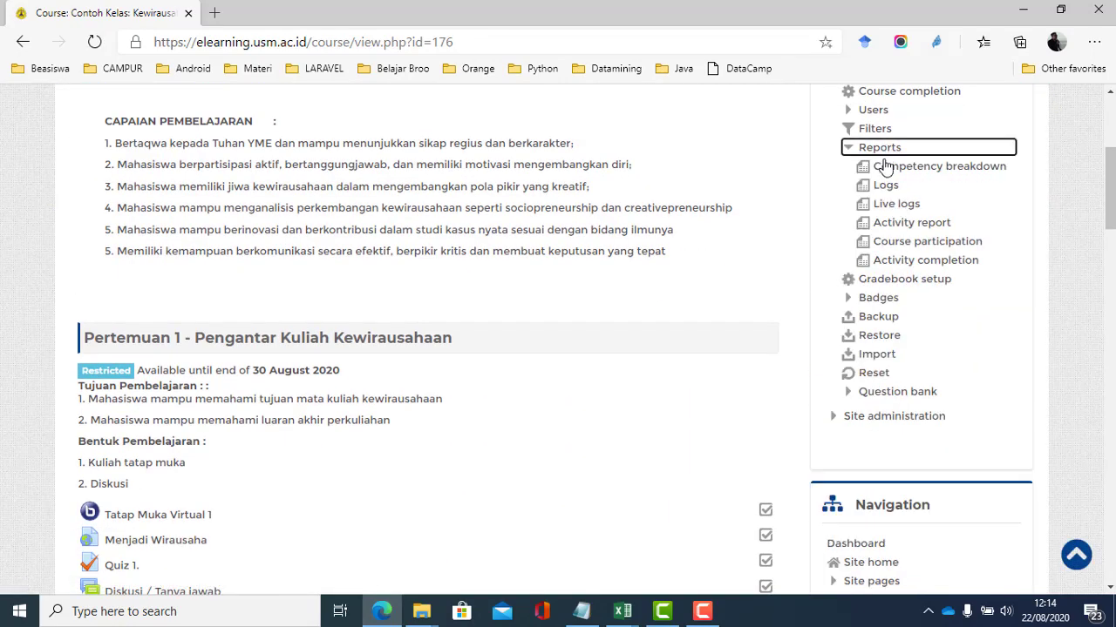
Open the course's gradebook setup and review the weights and maximum grades of the grade items.
click(891, 283)
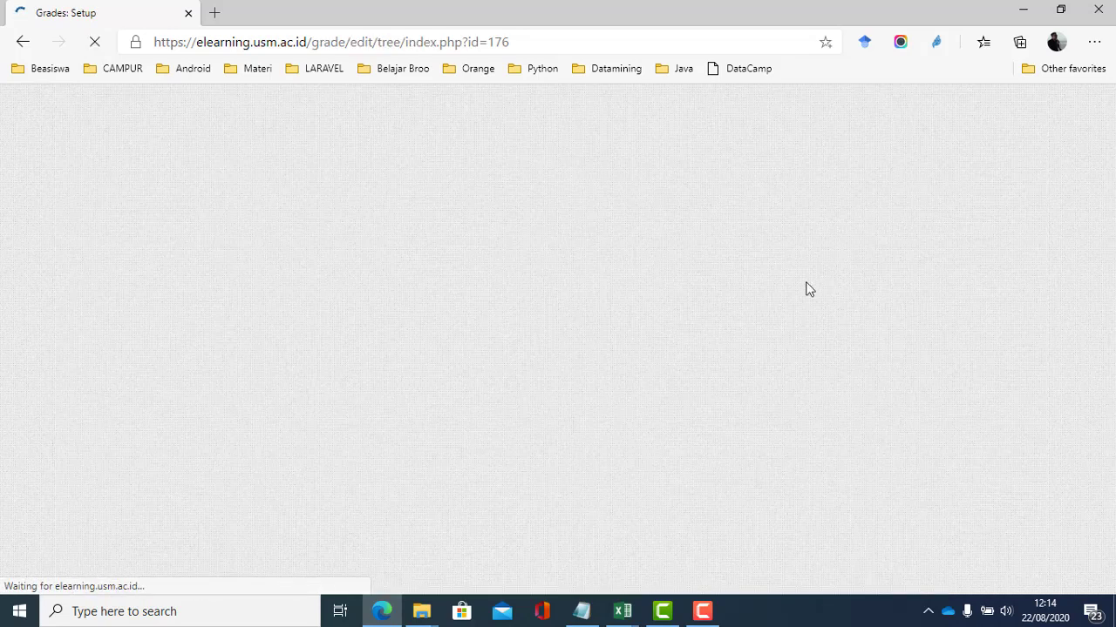
scroll(465, 329, down, 4)
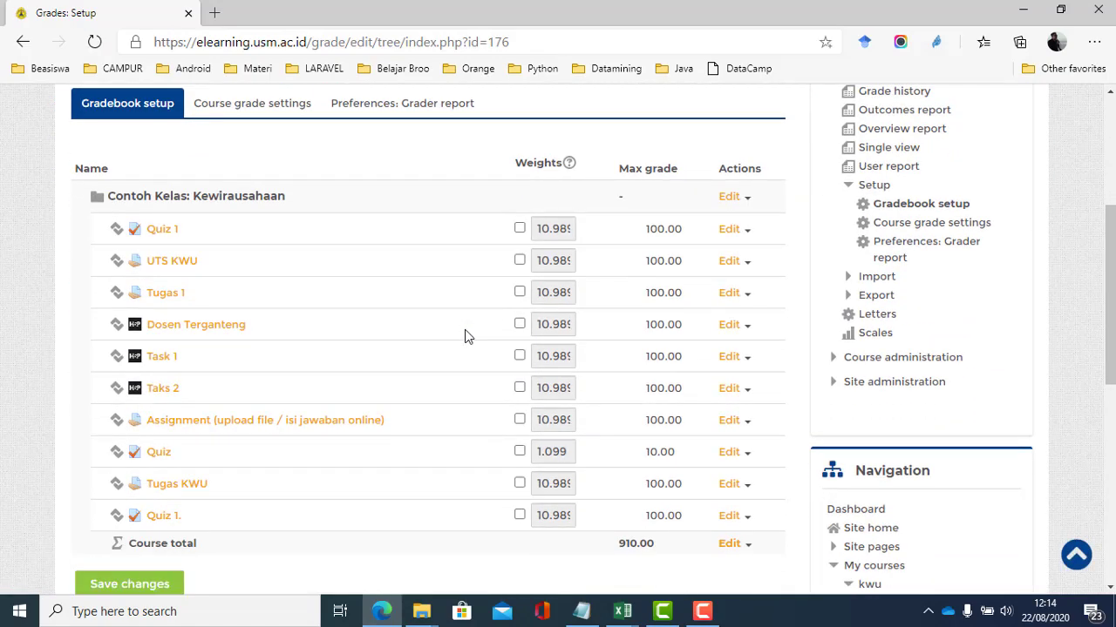
scroll(485, 320, down, 3)
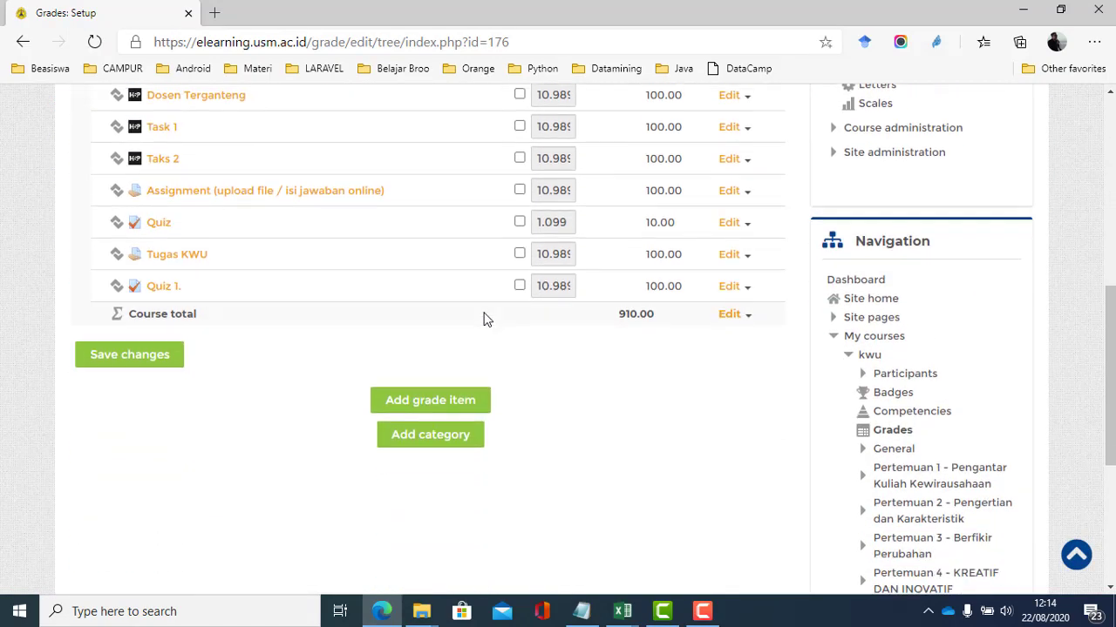
scroll(488, 316, up, 5)
scroll(485, 320, down, 2)
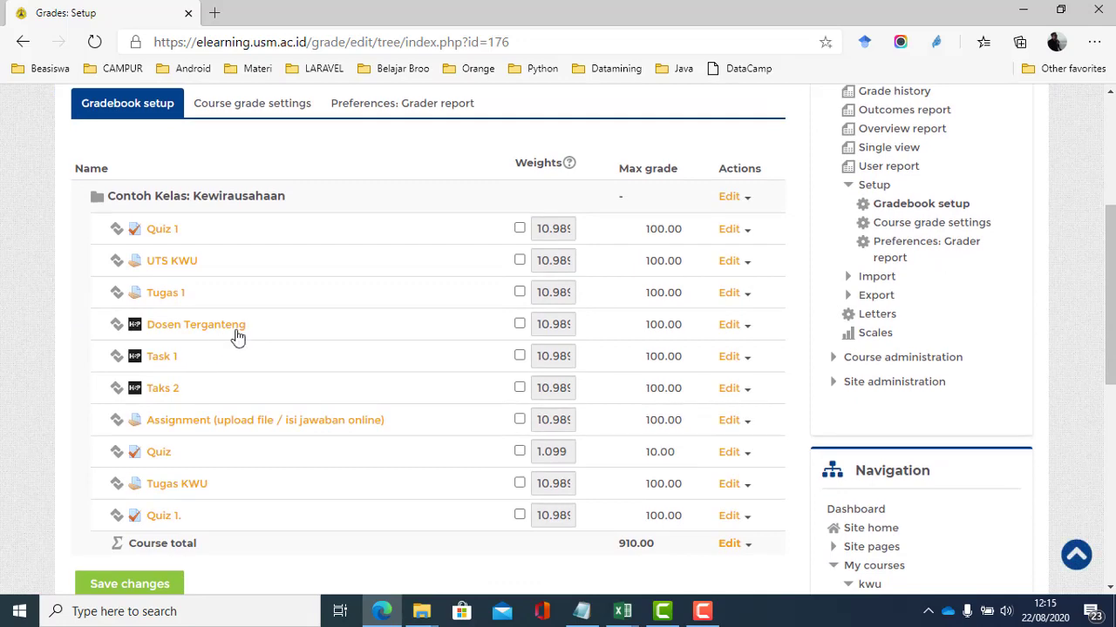
Open the course's grade export page and switch the export format to Excel spreadsheet.
scroll(319, 336, up, 3)
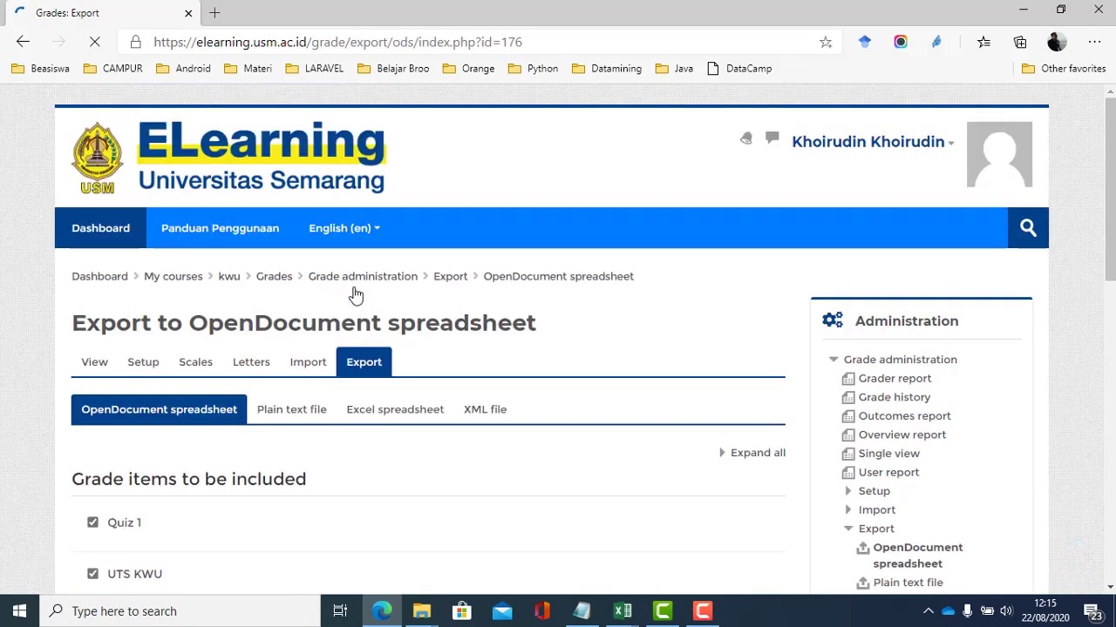
scroll(44, 187, down, 4)
scroll(45, 188, up, 3)
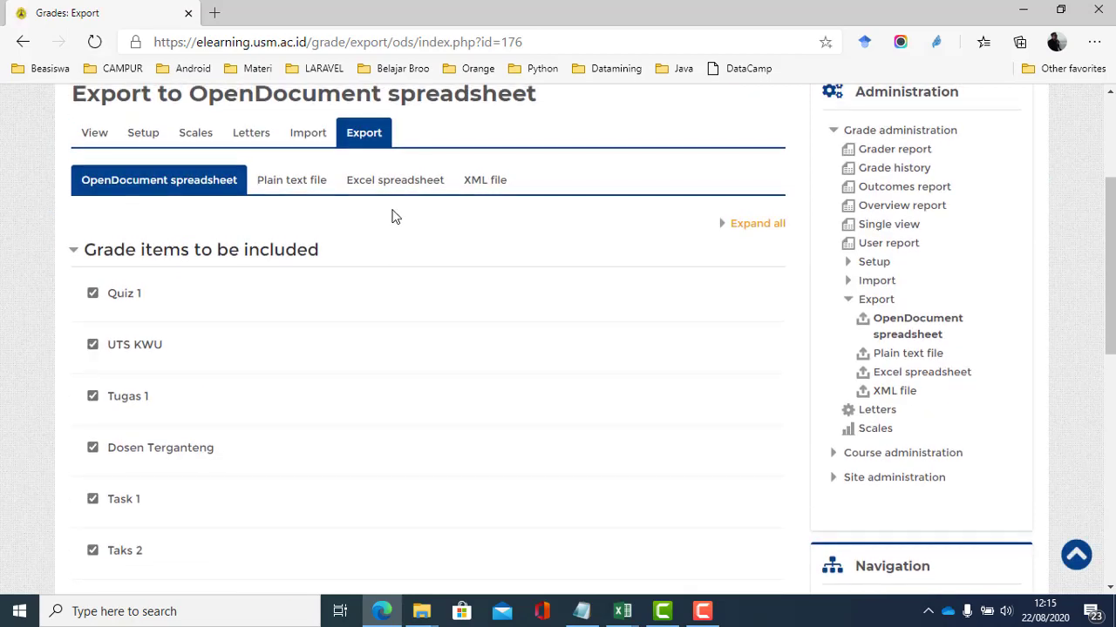
click(387, 182)
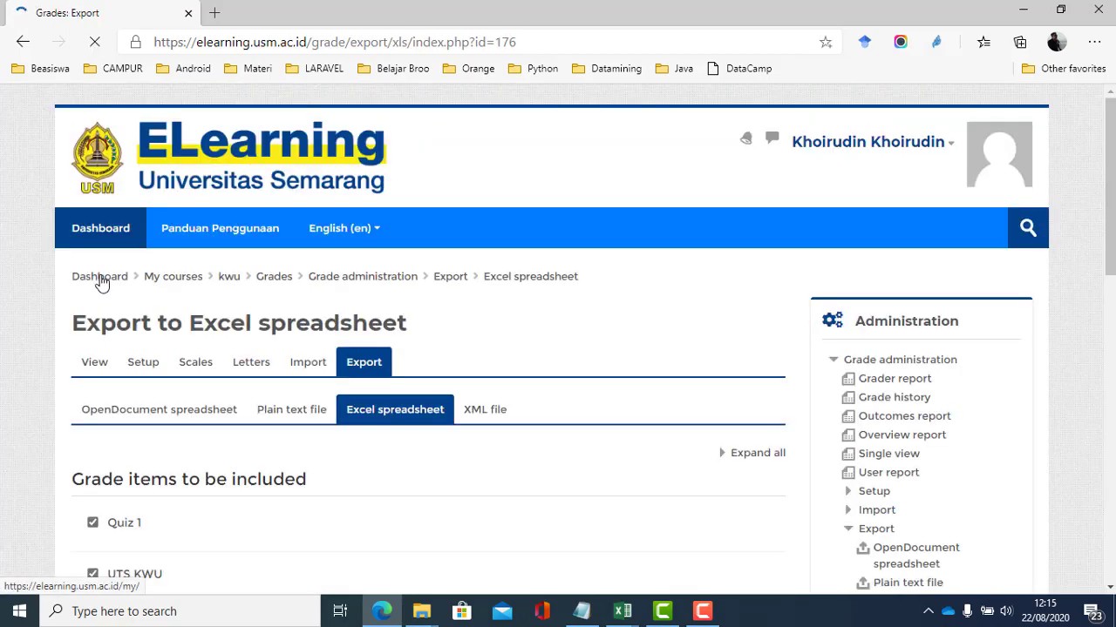
Exclude Quiz 1, UTS KWU, Tugas 1, Task 1 and Taks 2 from the grade items to include in the Excel export.
scroll(102, 291, down, 3)
scroll(102, 264, down, 4)
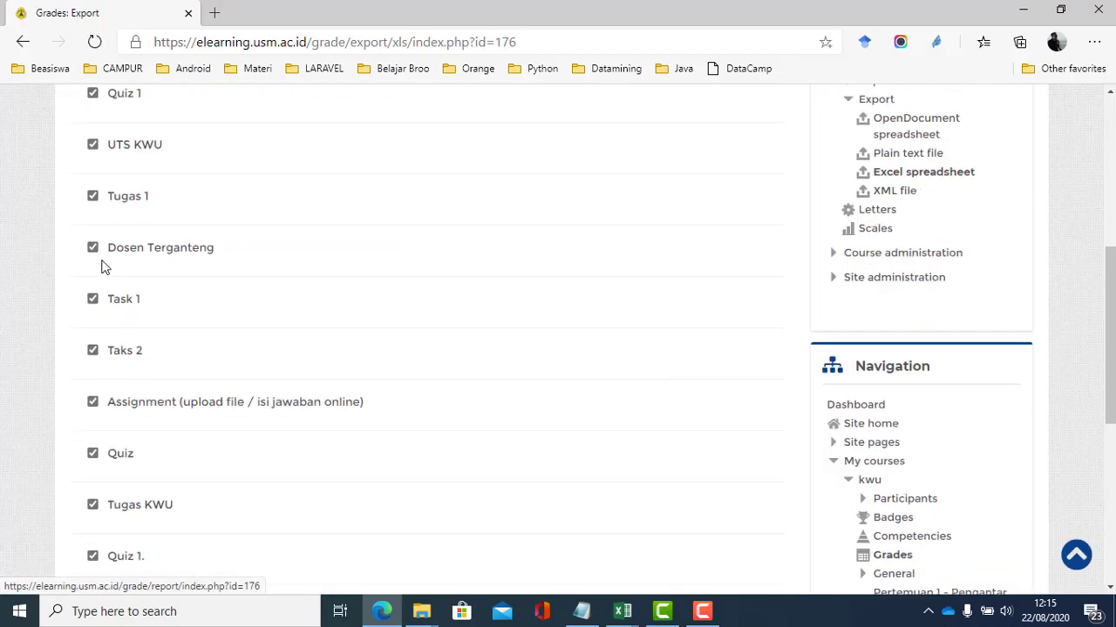
scroll(101, 266, up, 3)
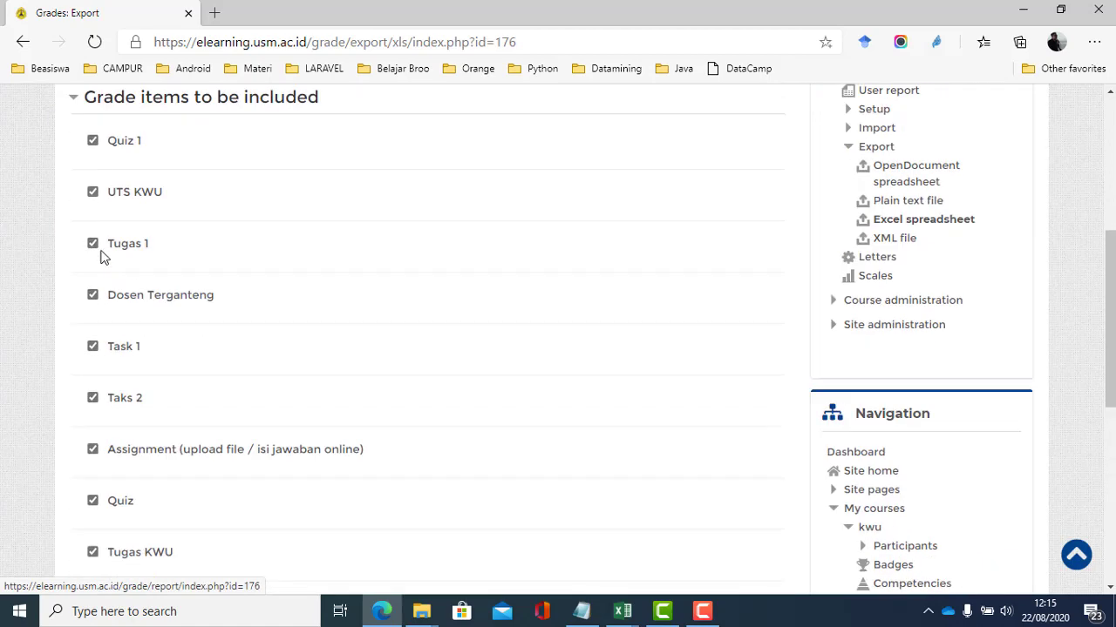
click(93, 140)
click(93, 193)
click(93, 245)
click(94, 348)
scroll(98, 405, down, 3)
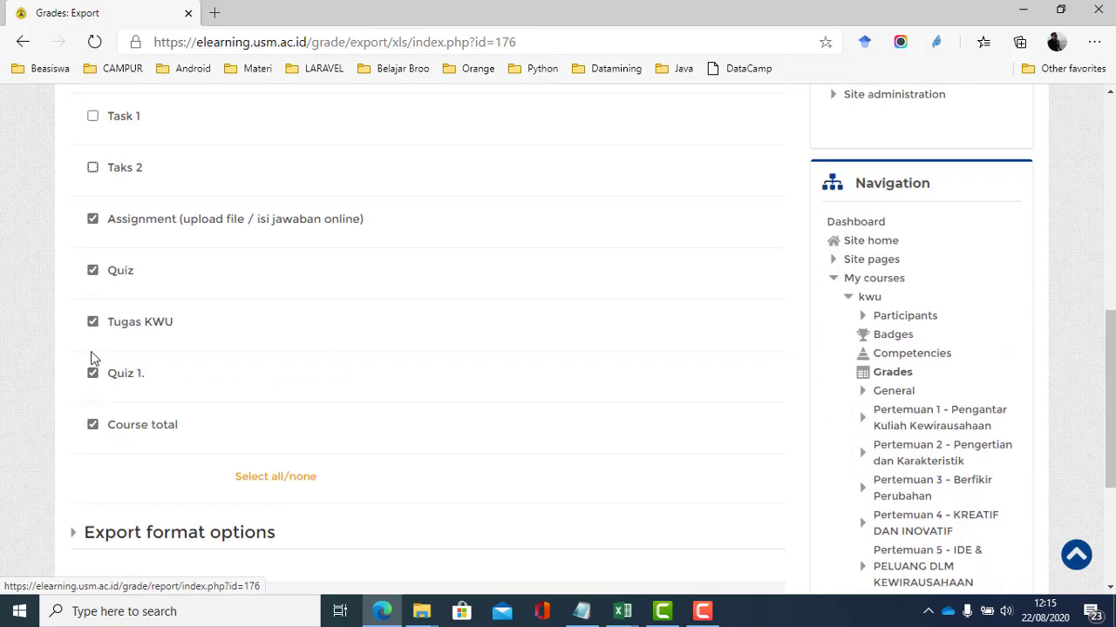
scroll(161, 475, down, 2)
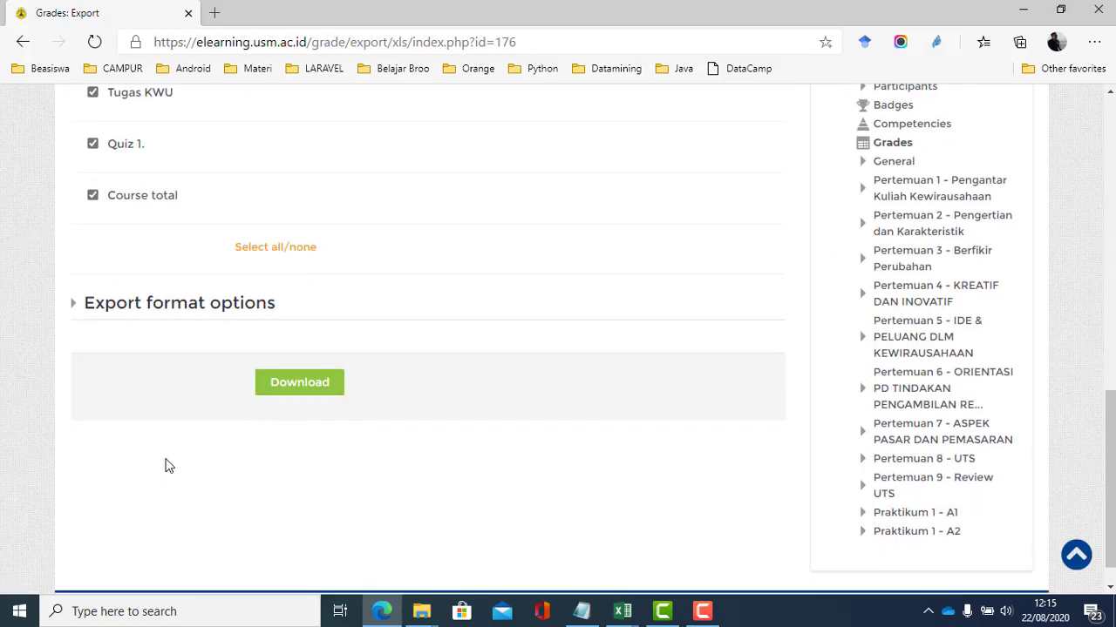
scroll(167, 463, up, 5)
scroll(246, 430, up, 5)
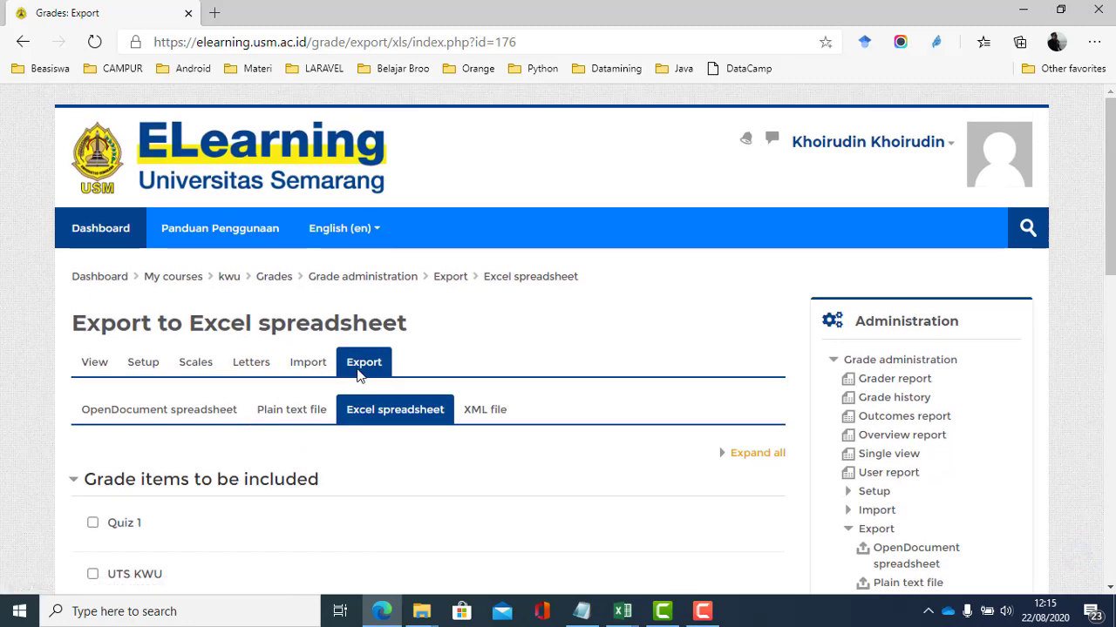
Open the course's grader report and examine the participants' grades for each grade item.
scroll(837, 415, down, 2)
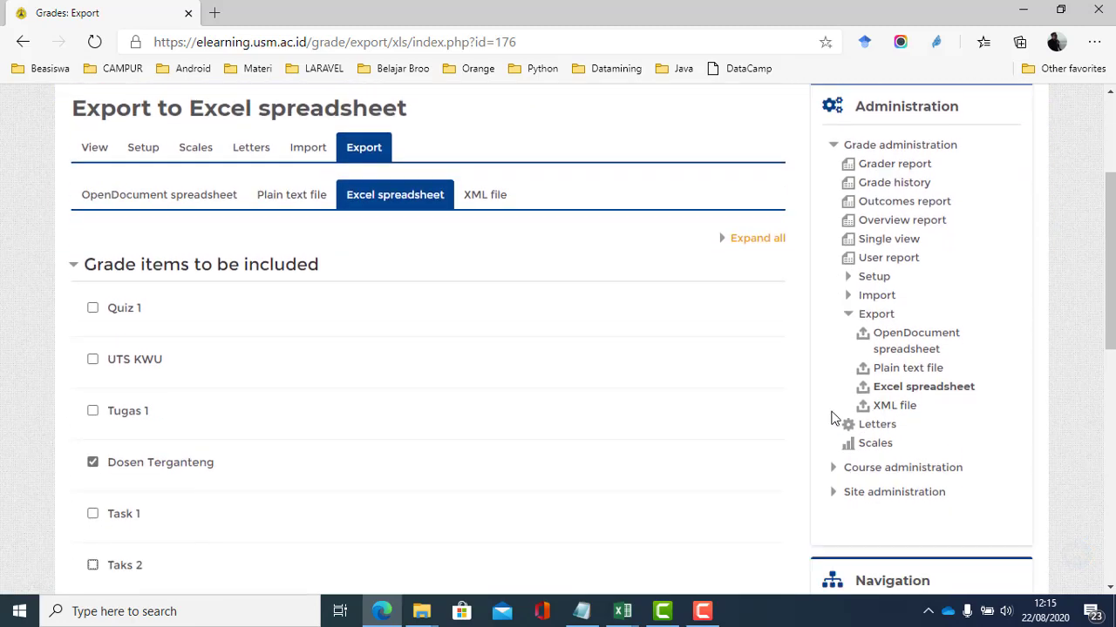
scroll(839, 411, up, 1)
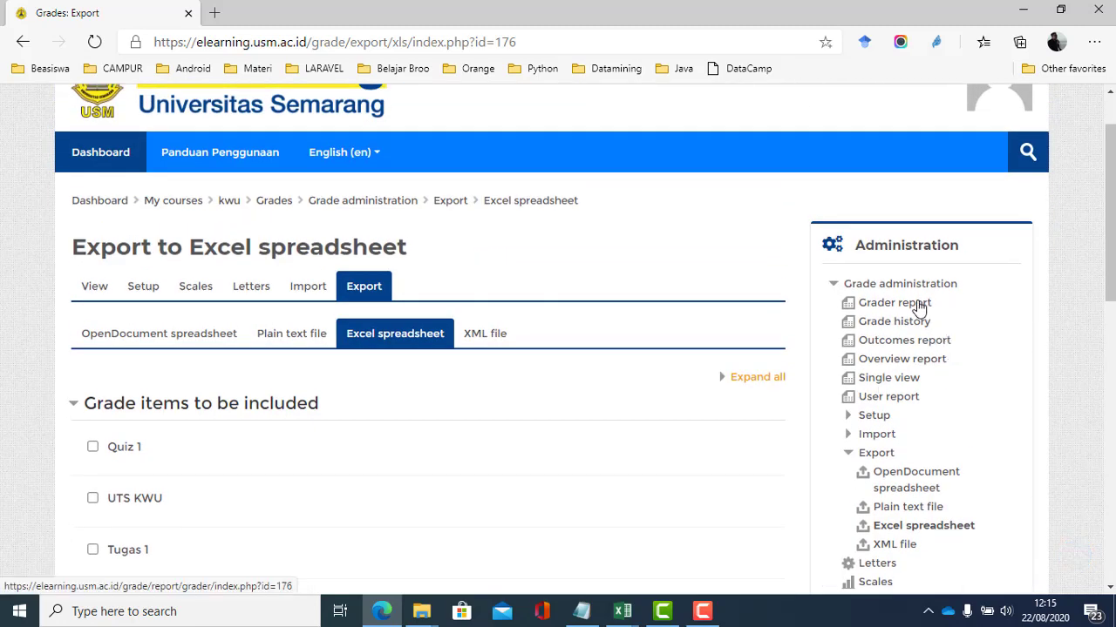
click(916, 305)
click(656, 125)
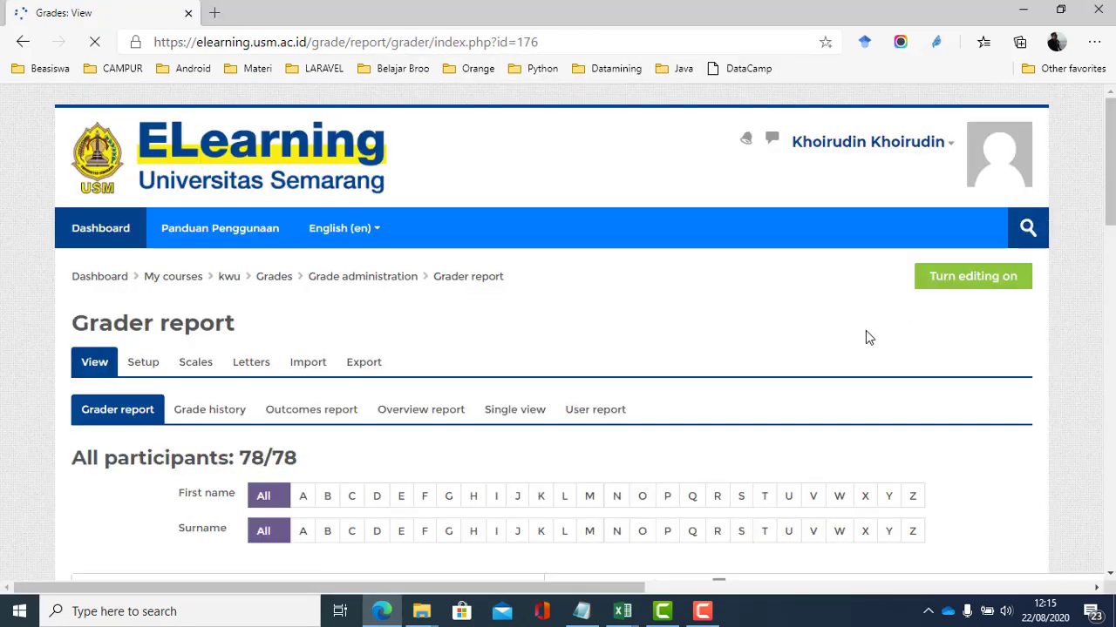
scroll(866, 337, down, 4)
scroll(377, 341, up, 1)
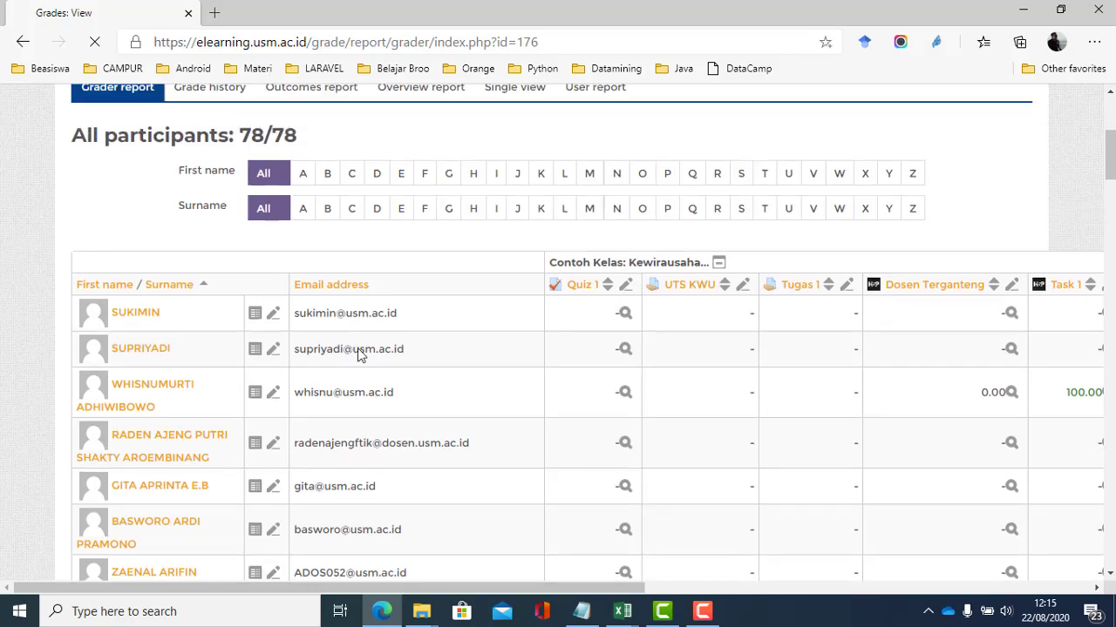
scroll(548, 353, down, 7)
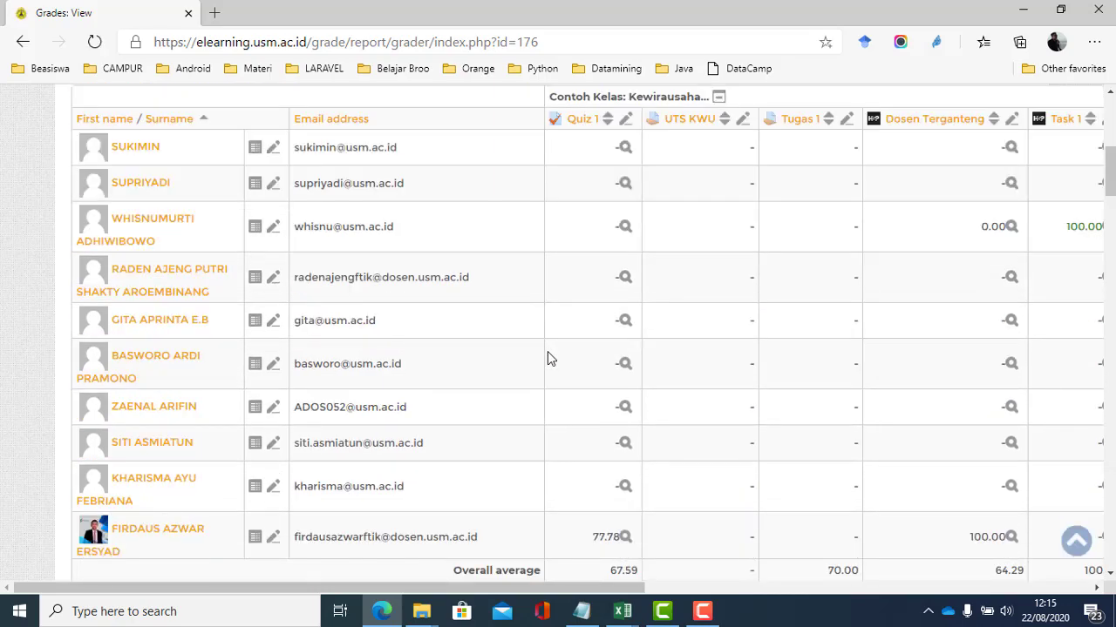
scroll(542, 362, down, 5)
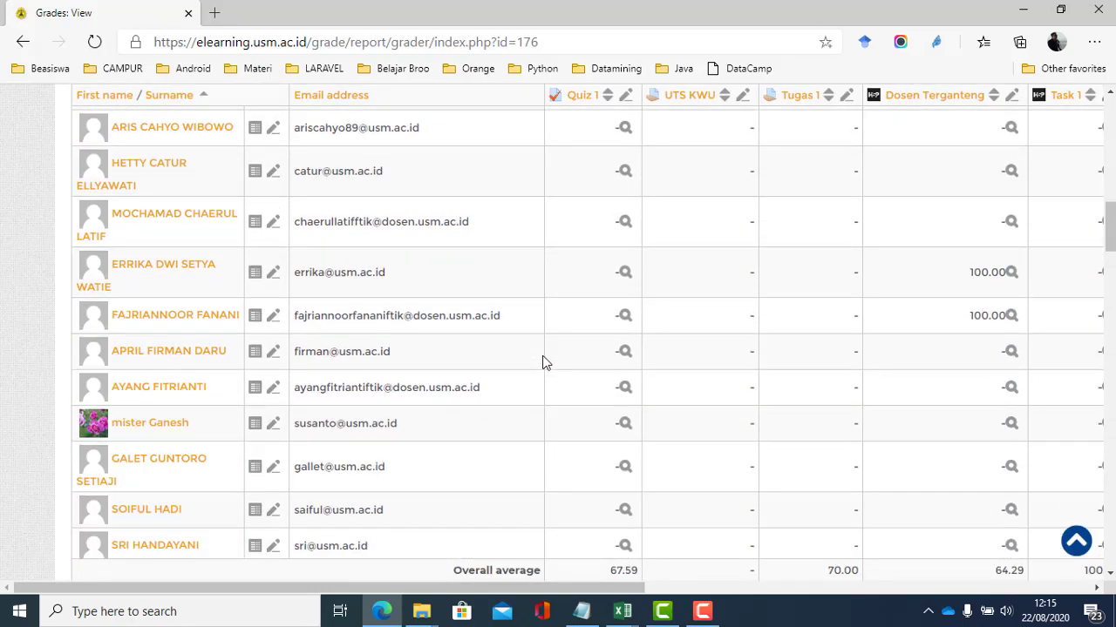
scroll(542, 364, up, 15)
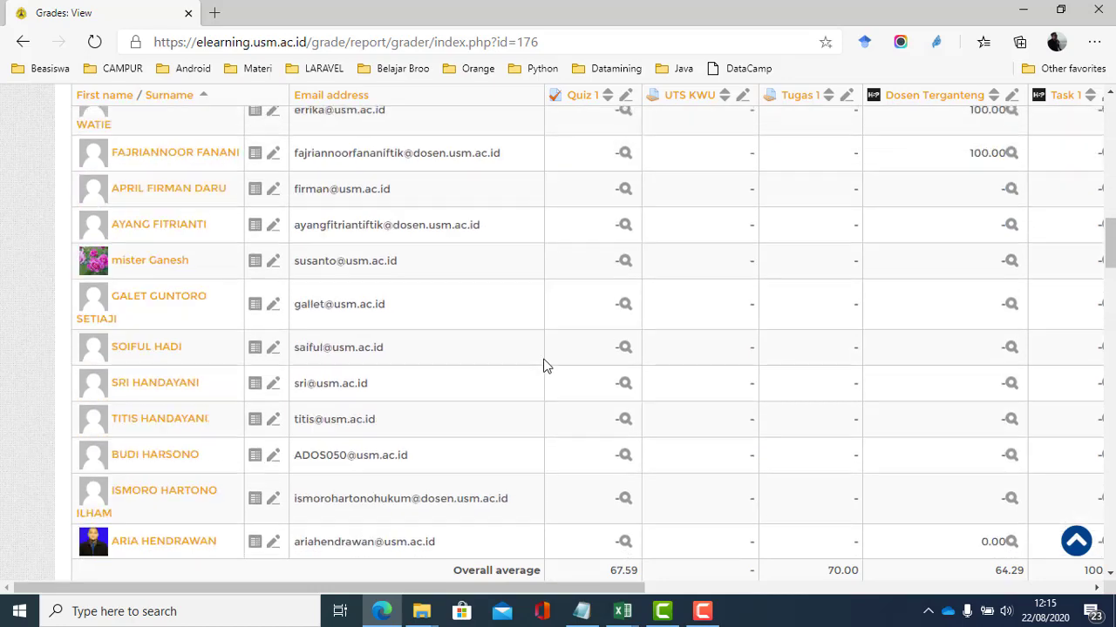
scroll(542, 364, up, 1)
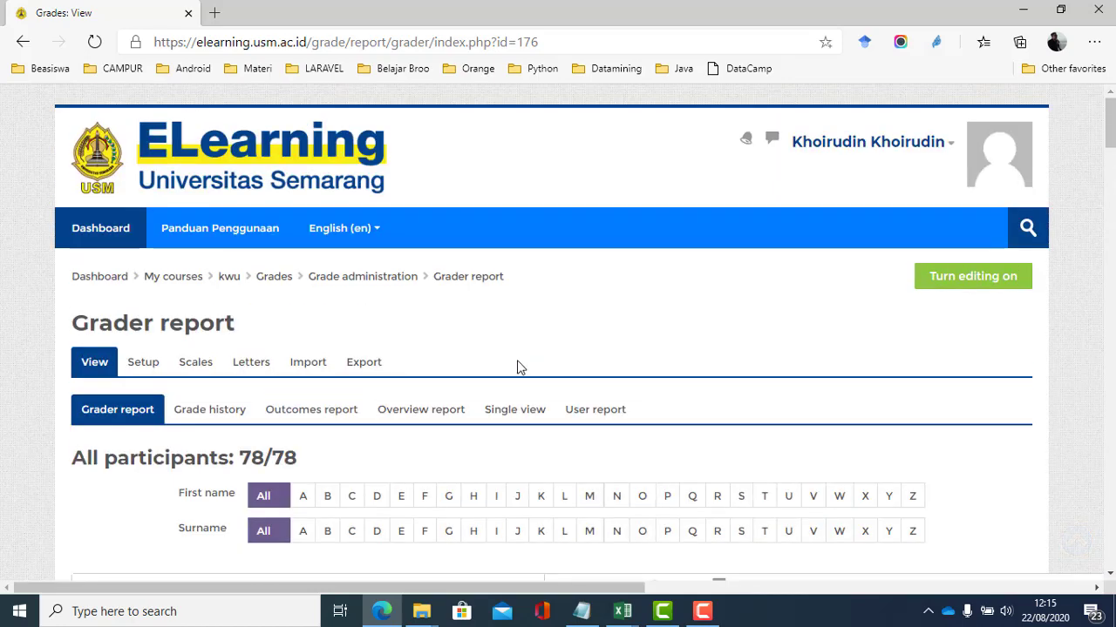
Open the gradebook setup, continue to the course scales page and review the standard scales.
click(142, 366)
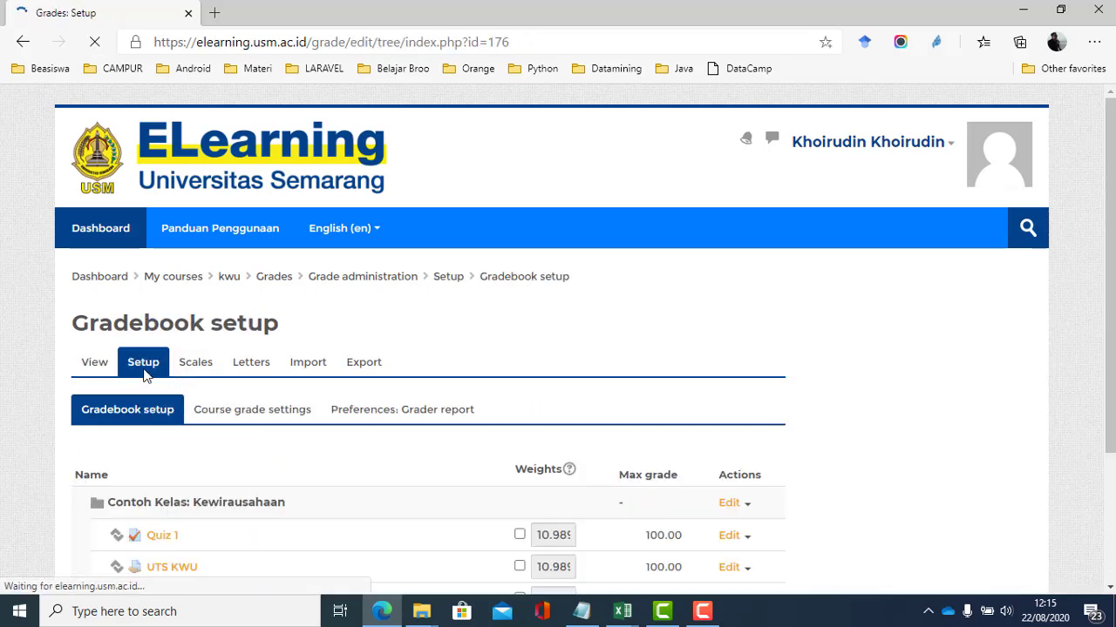
scroll(157, 373, down, 3)
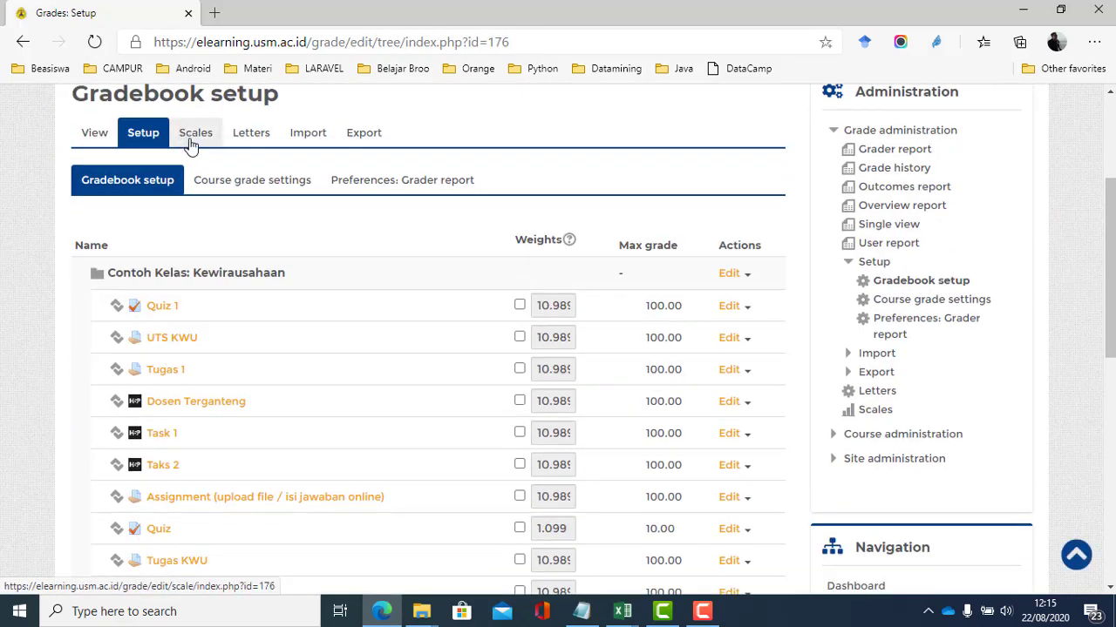
click(193, 140)
scroll(325, 326, down, 3)
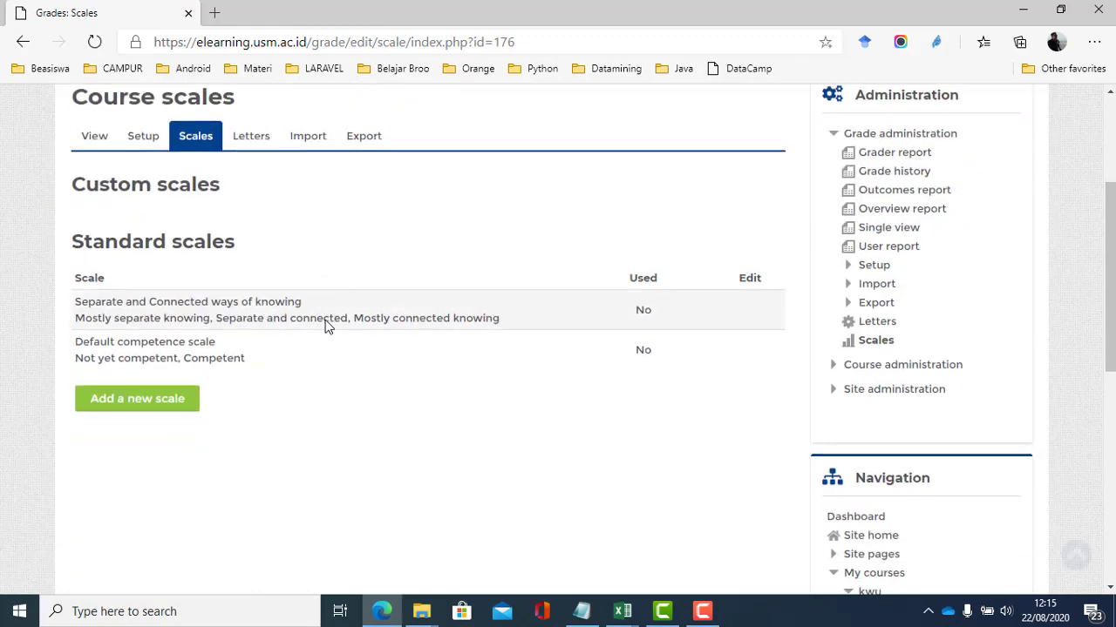
Open the grade letters overview and review the highest and lowest percentages for each letter.
click(256, 144)
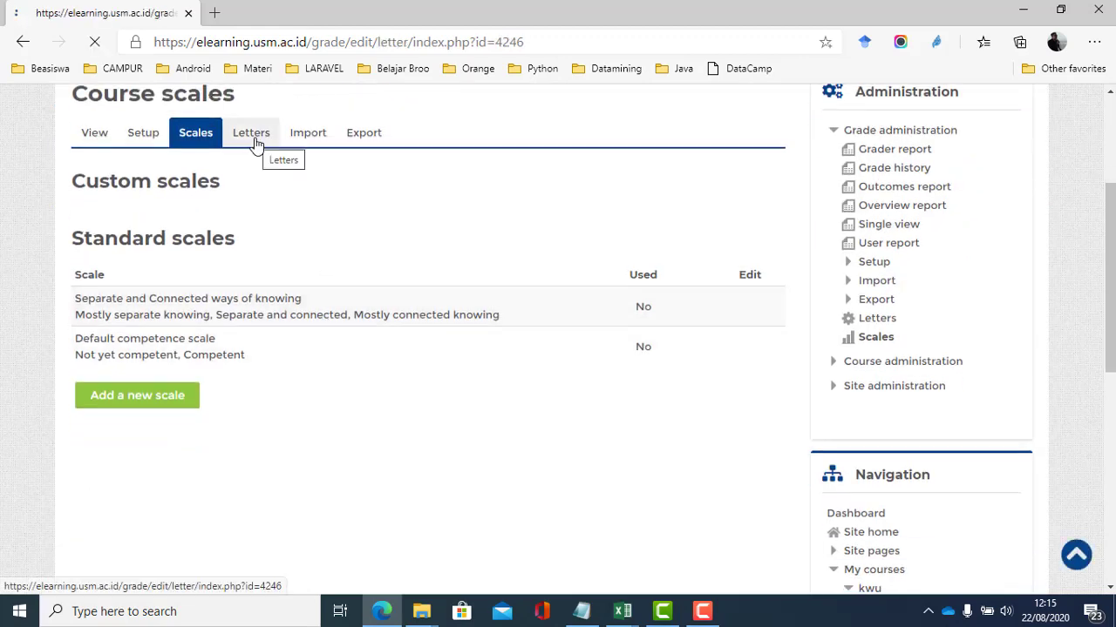
scroll(287, 267, down, 3)
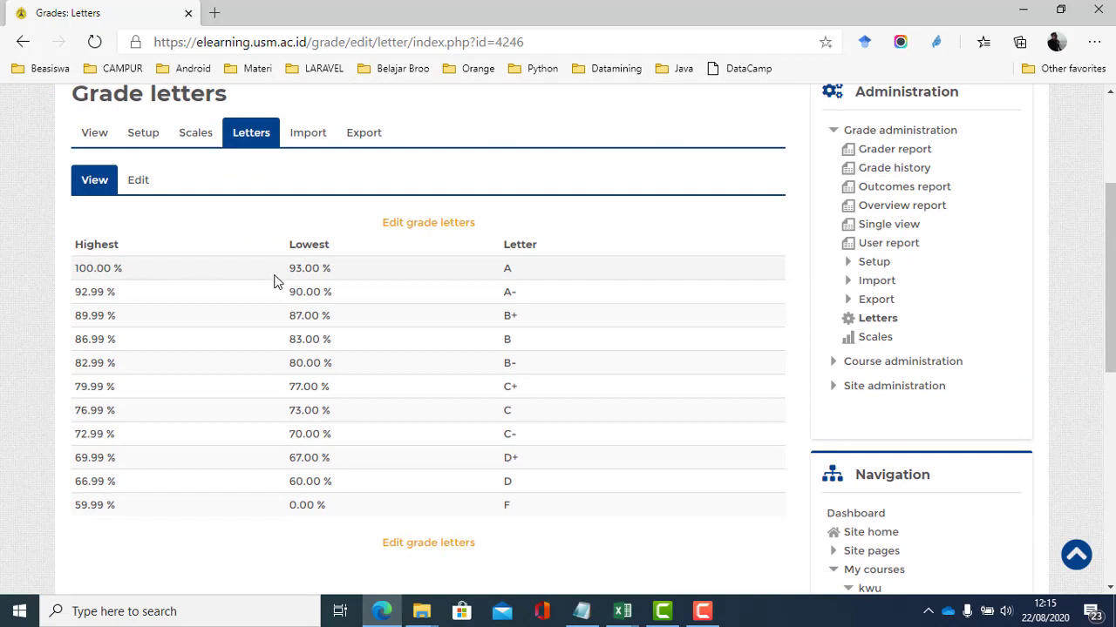
scroll(336, 326, up, 1)
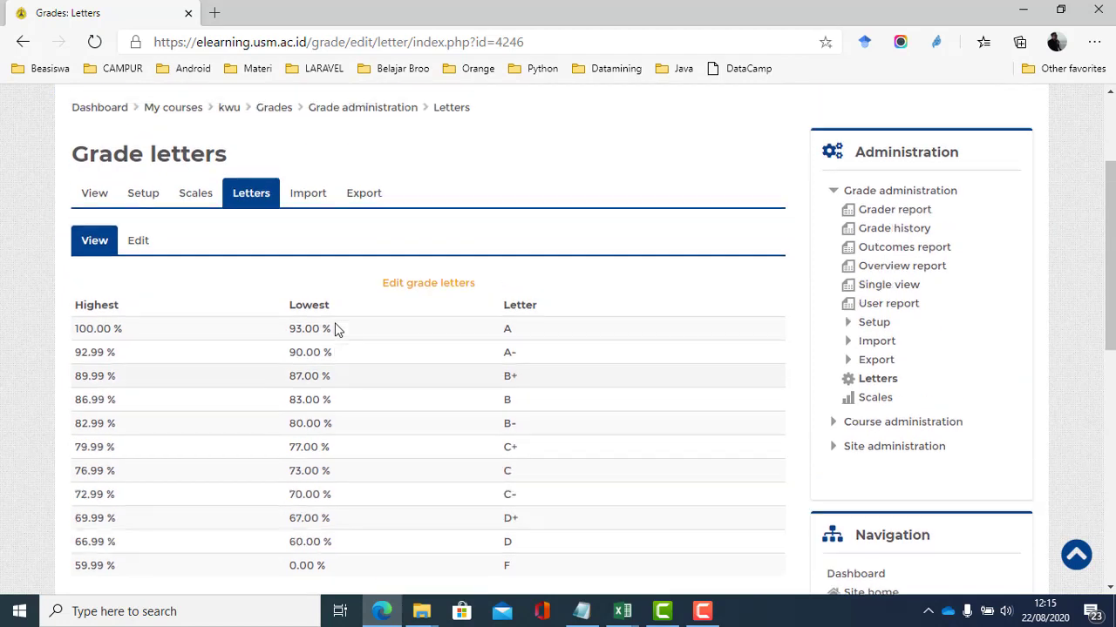
Try overriding the site defaults in the grade letters editor, look through the letter boundaries, and leave for the scales page without saving.
click(138, 257)
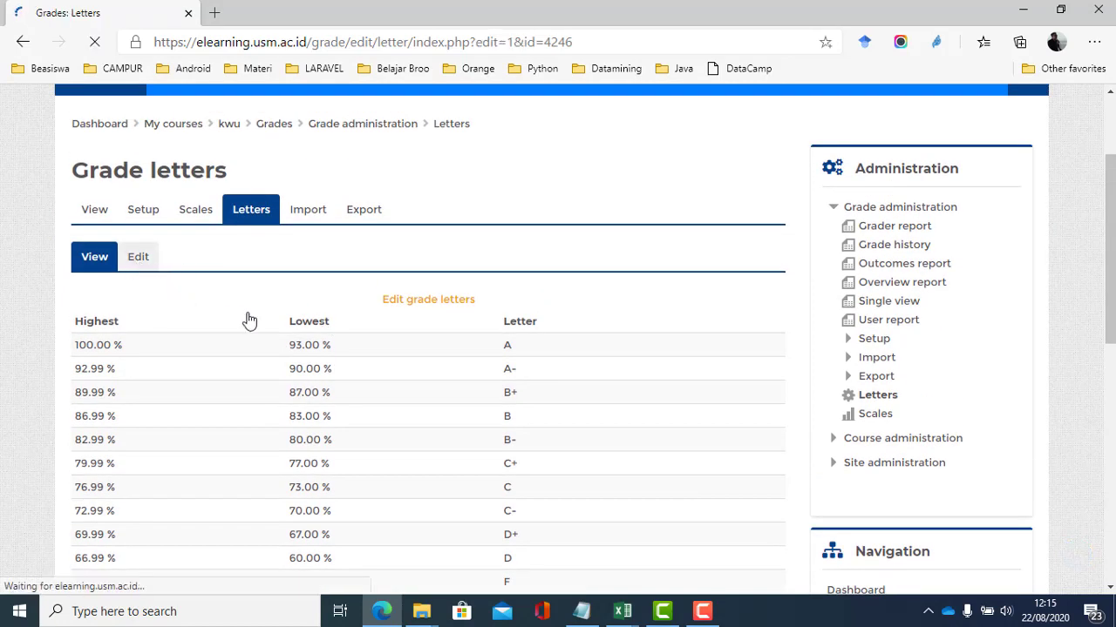
scroll(257, 306, down, 4)
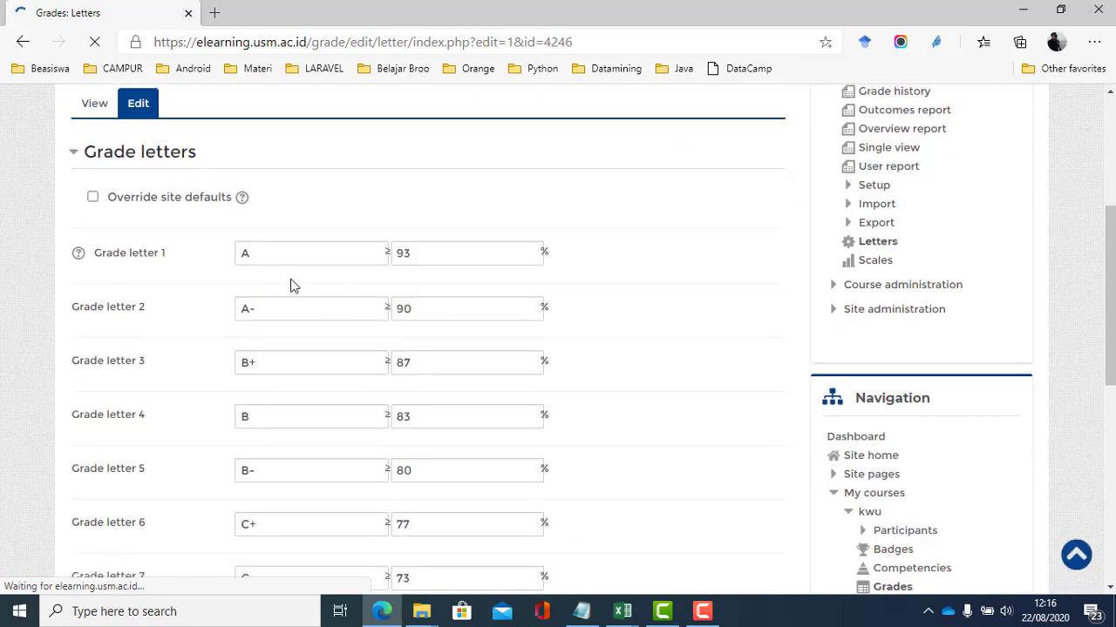
click(93, 197)
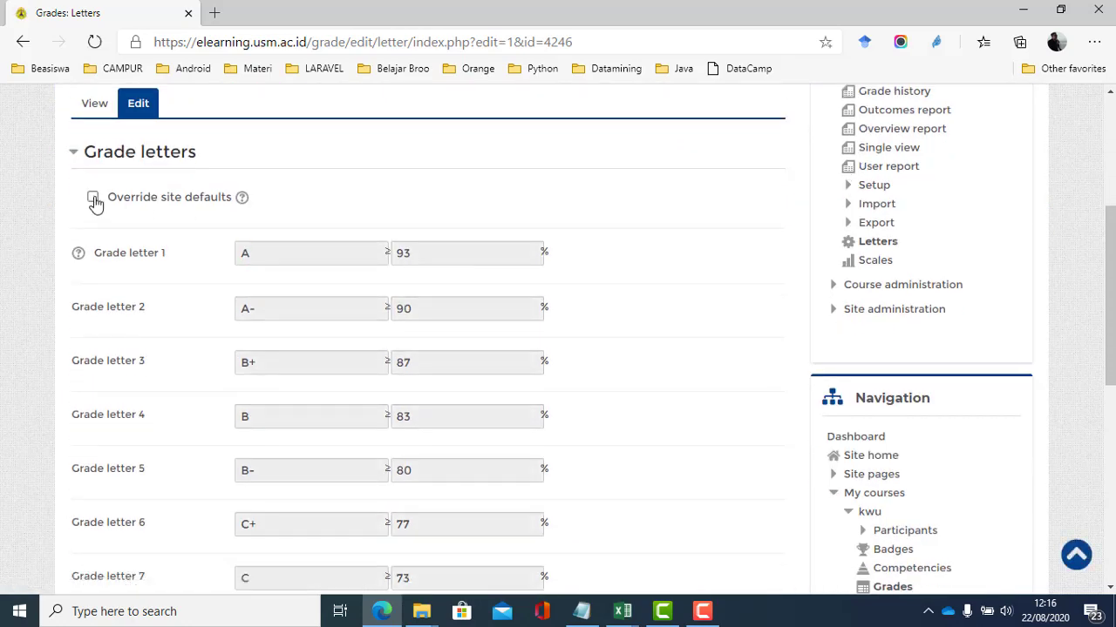
click(313, 249)
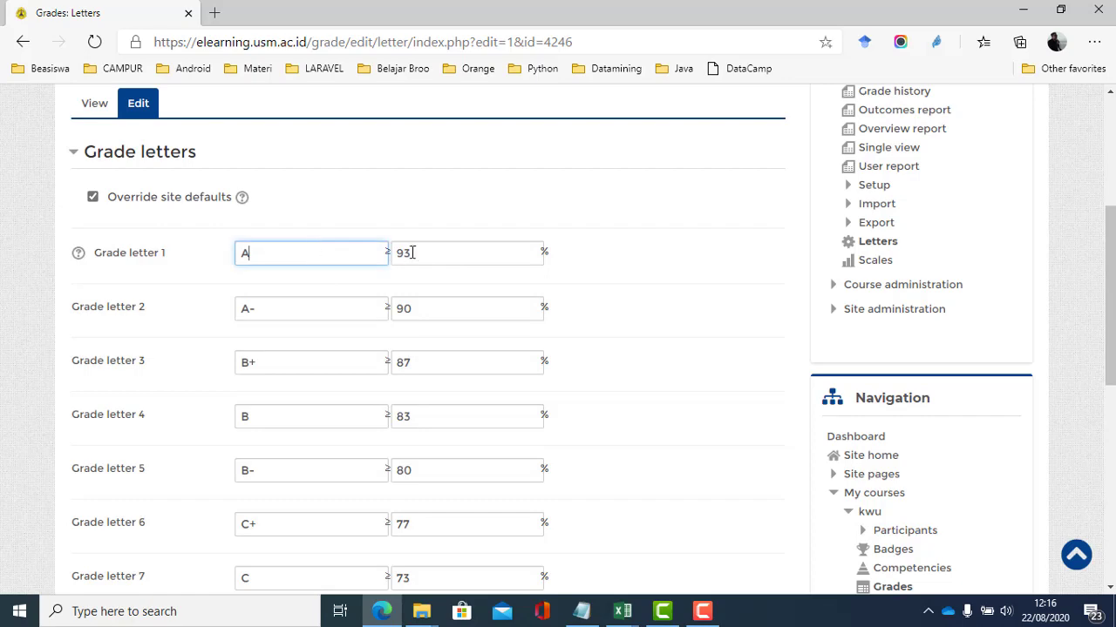
click(294, 311)
scroll(294, 311, down, 5)
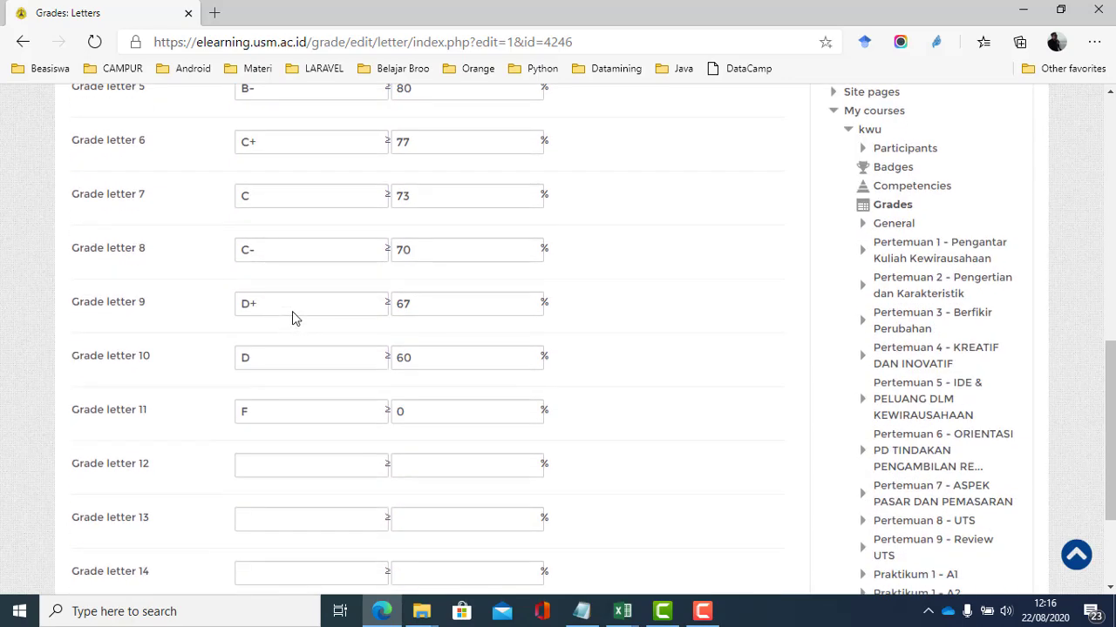
scroll(292, 312, up, 4)
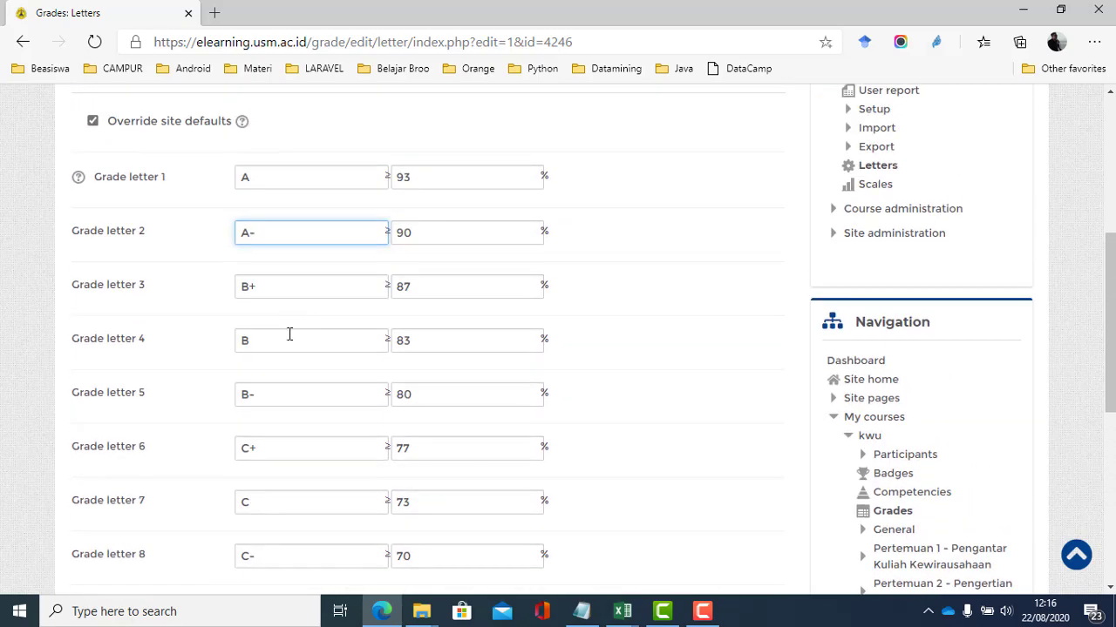
scroll(290, 382, up, 1)
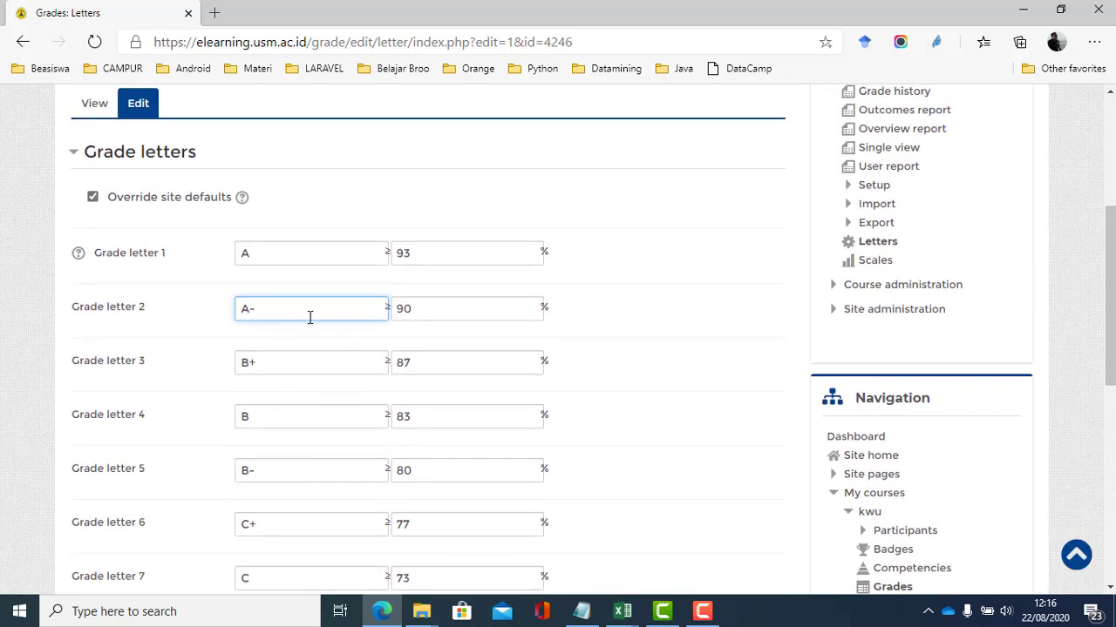
scroll(302, 319, up, 1)
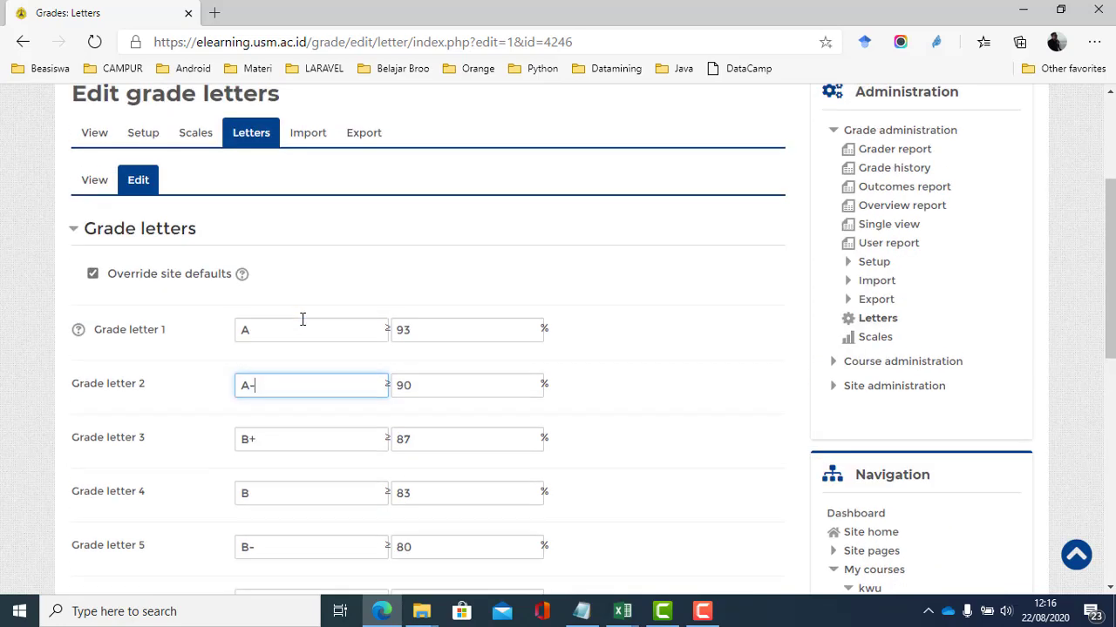
click(198, 141)
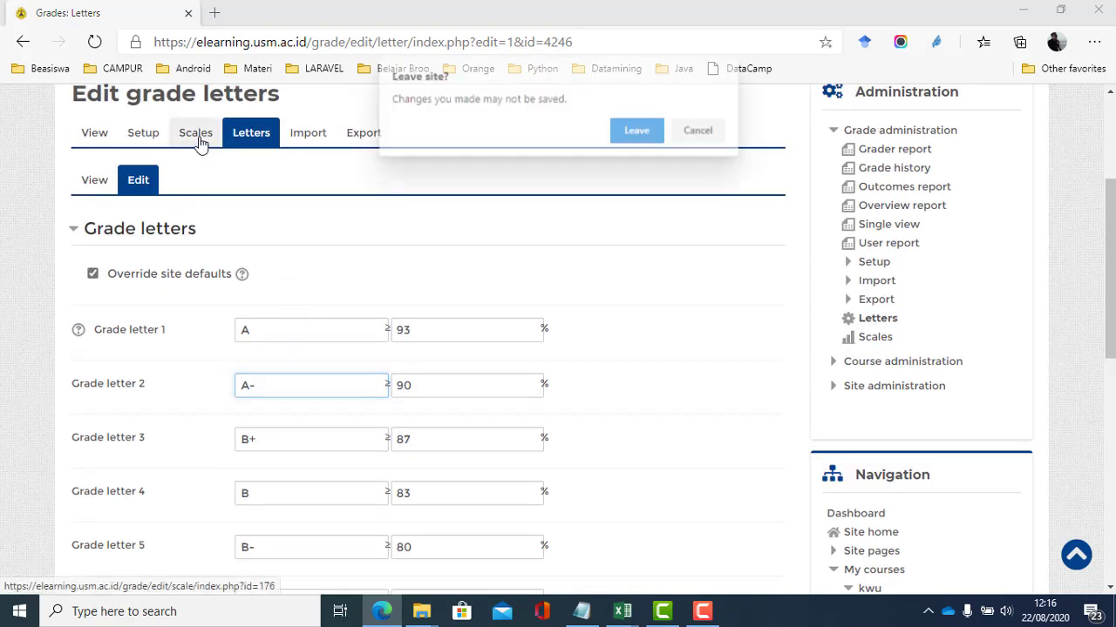
click(623, 140)
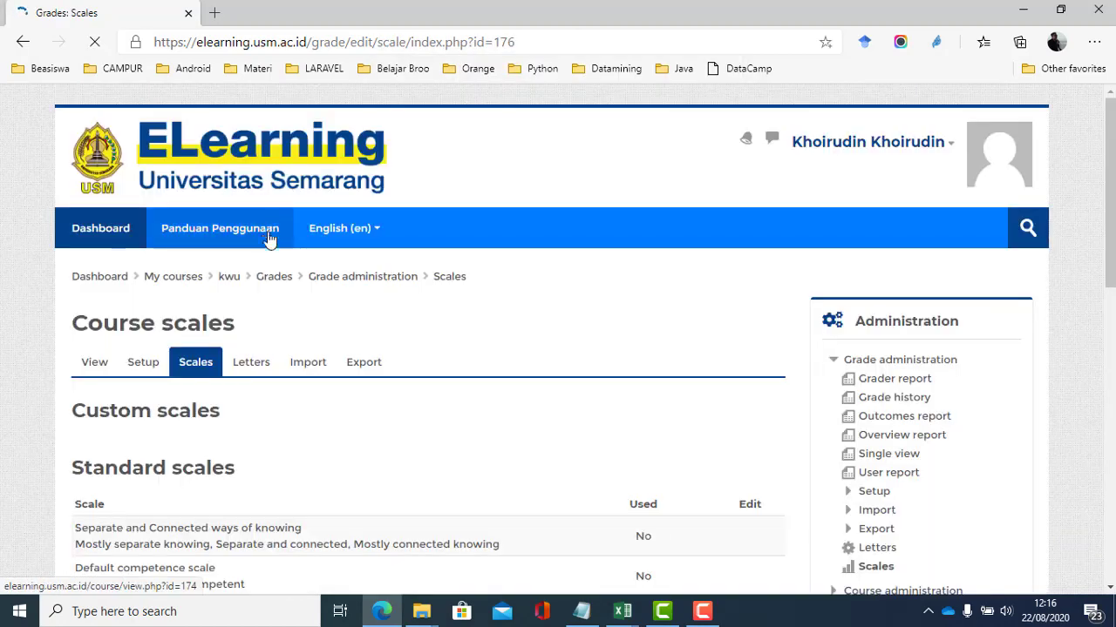
Look over the course scales again and return to the gradebook setup's list of weights and maximum grades.
scroll(311, 374, down, 3)
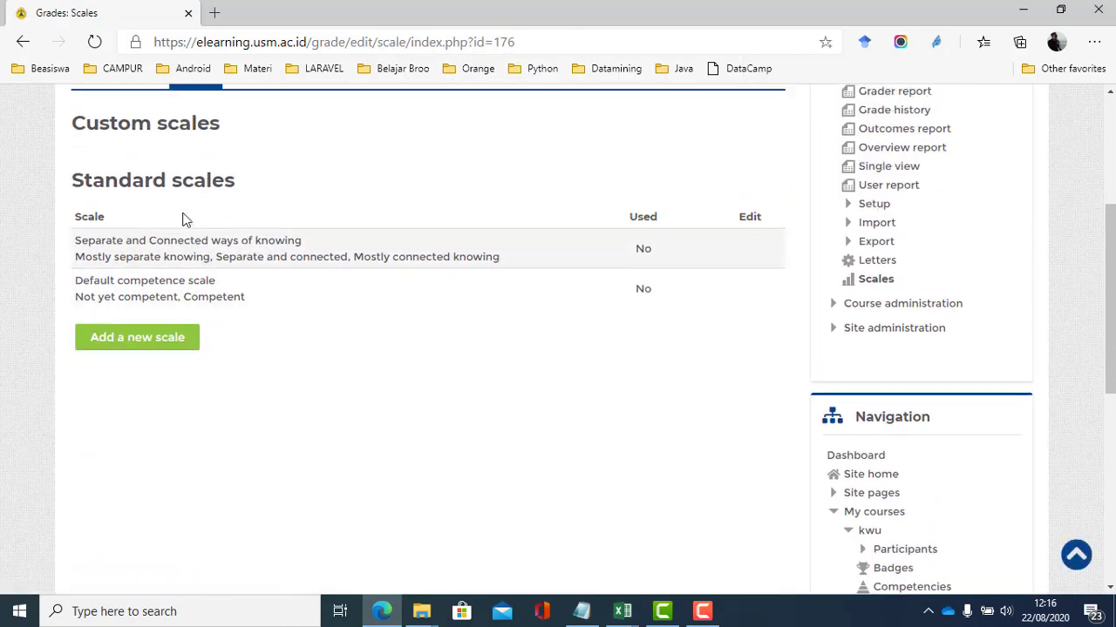
scroll(183, 219, up, 1)
click(140, 144)
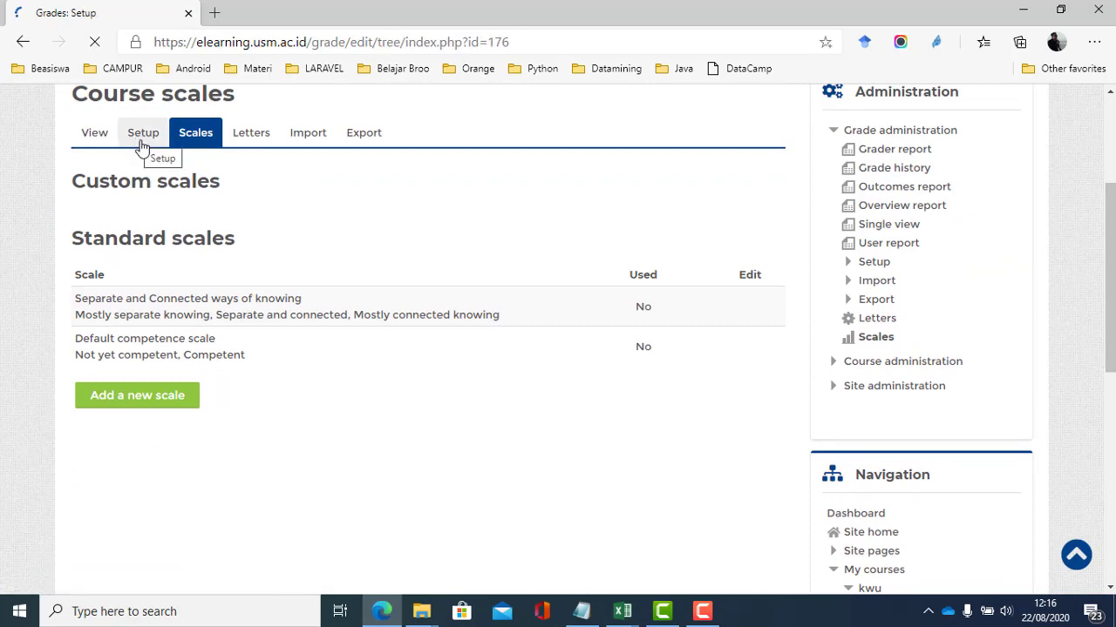
scroll(316, 346, down, 4)
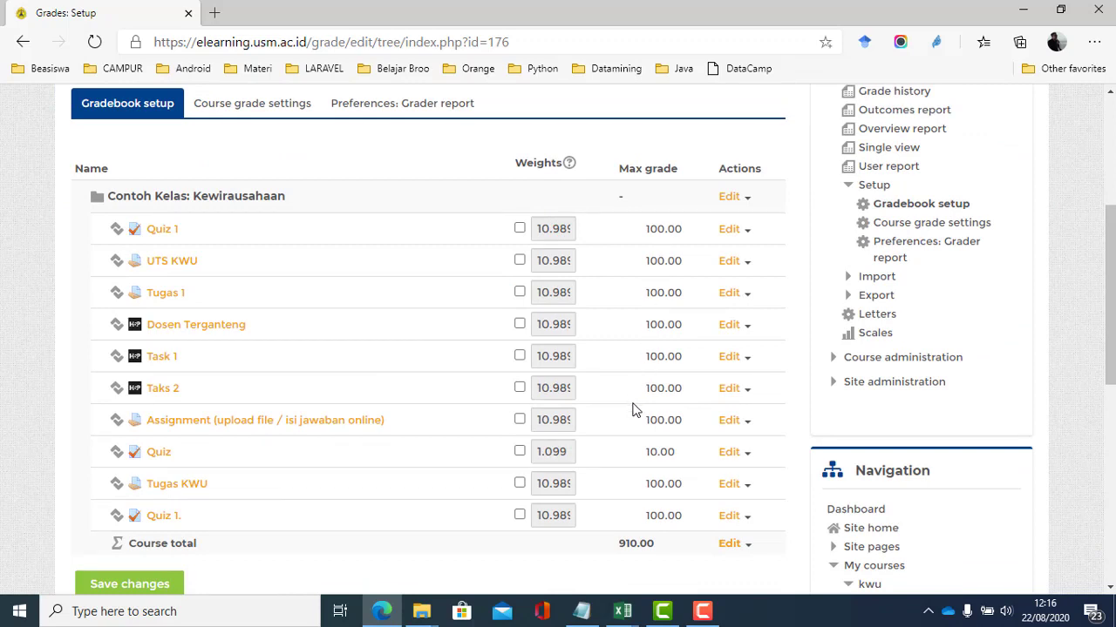
Open the Quiz 1 grade item's edit settings and examine its minimum and maximum grade and parent category options.
click(732, 229)
click(713, 252)
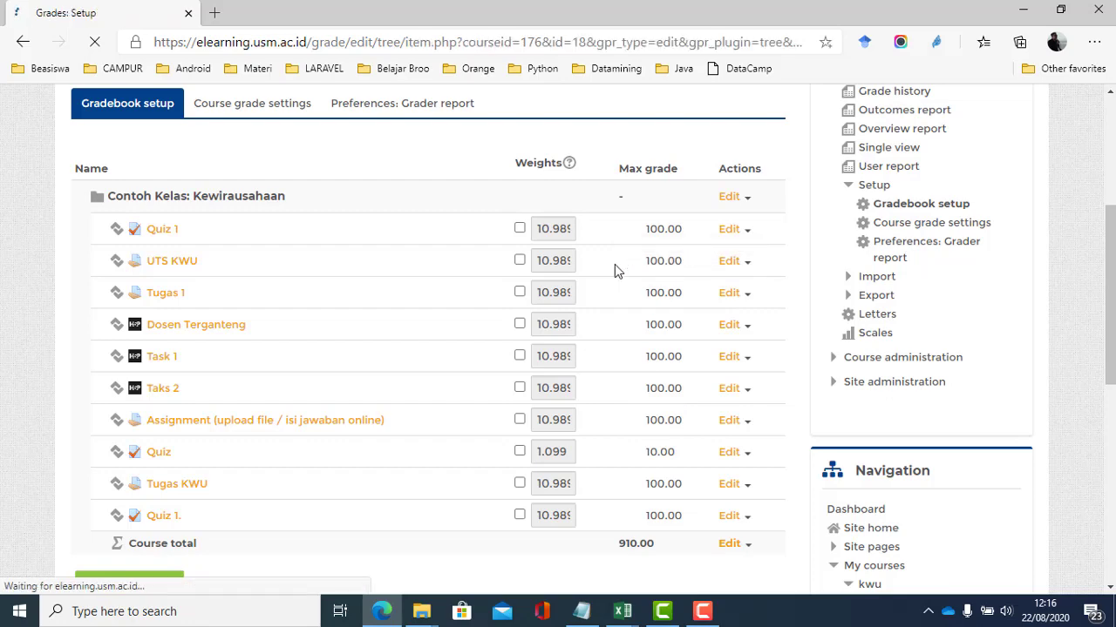
scroll(480, 339, down, 2)
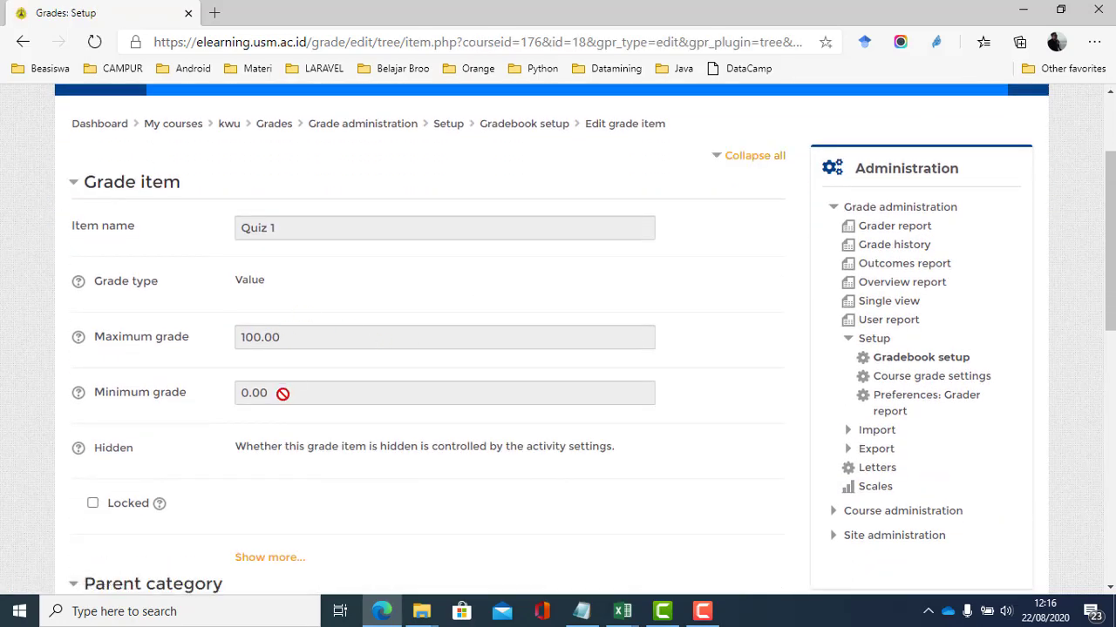
scroll(283, 394, down, 5)
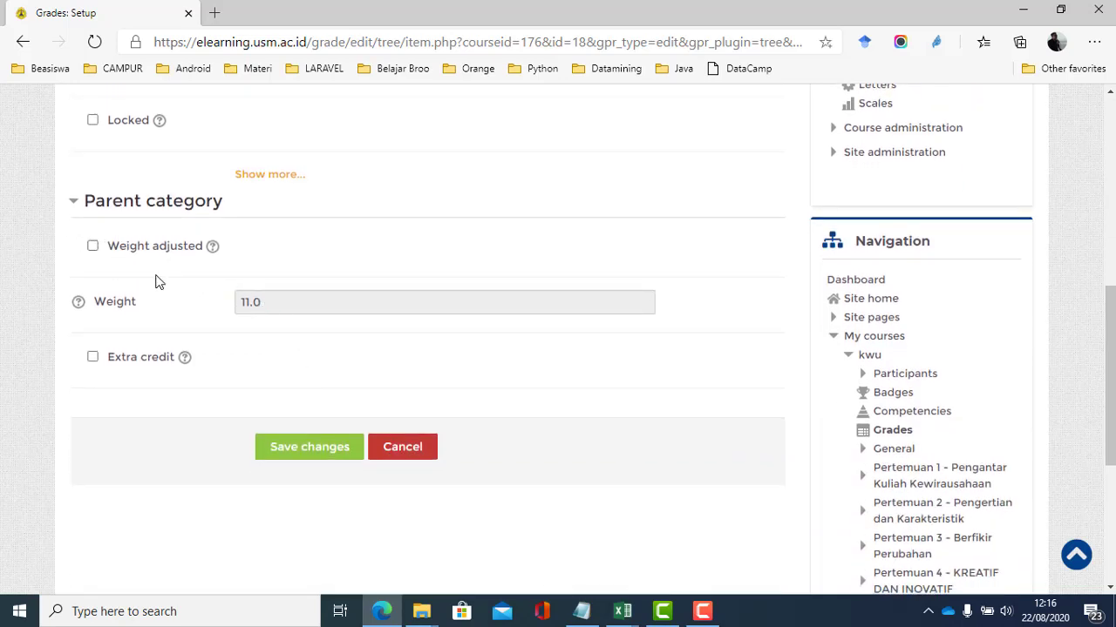
Try locking the Quiz 1 grade item, clear the lock again, and leave its settings without saving.
scroll(209, 277, up, 4)
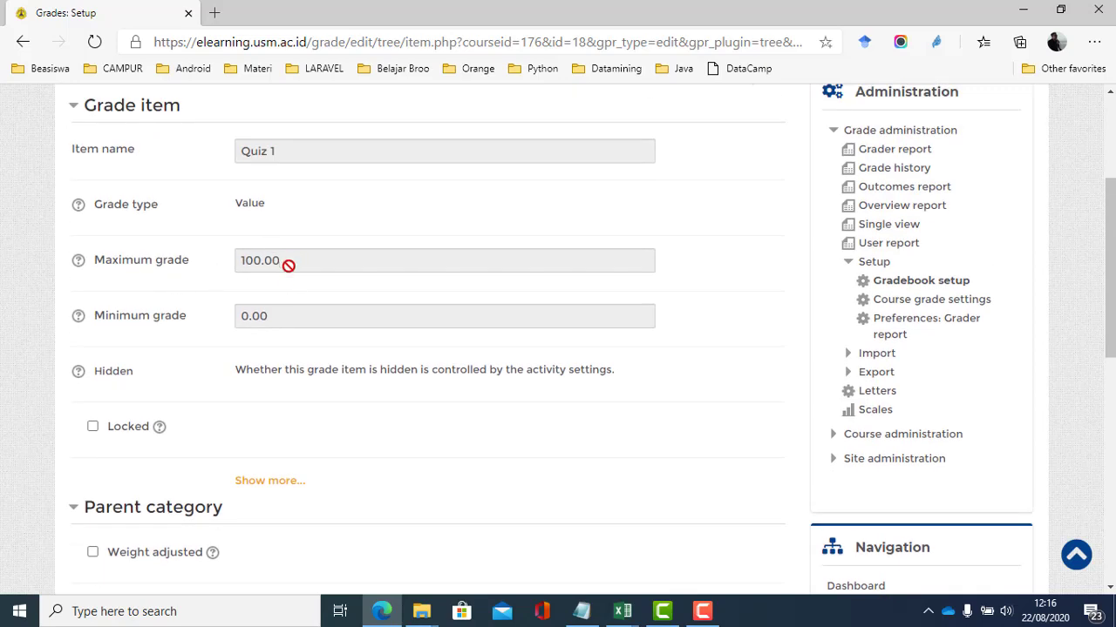
scroll(276, 298, up, 1)
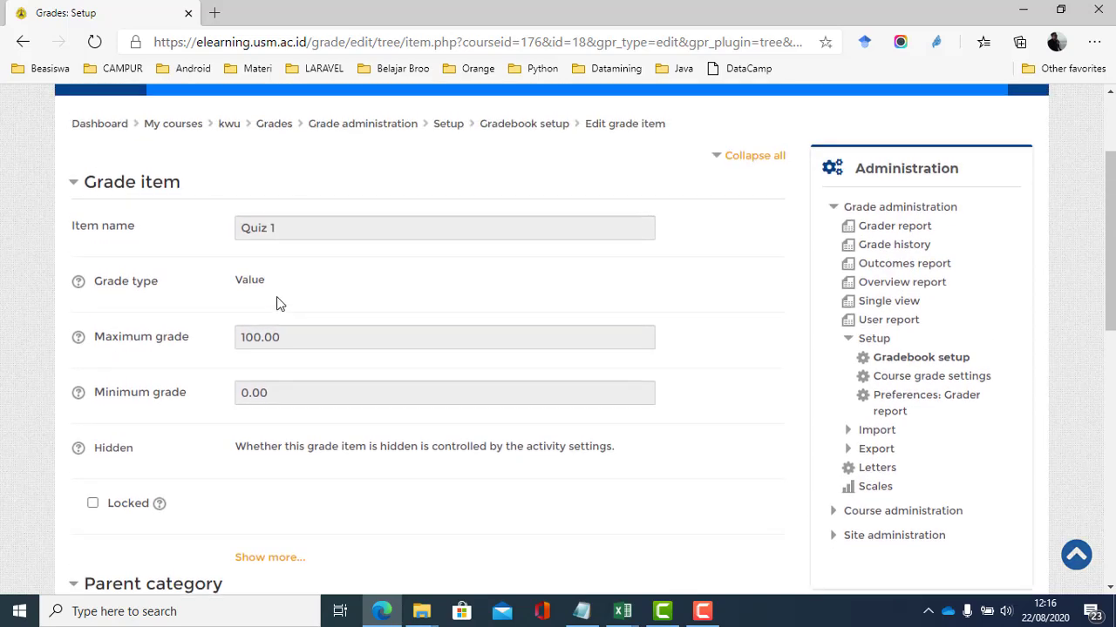
click(96, 510)
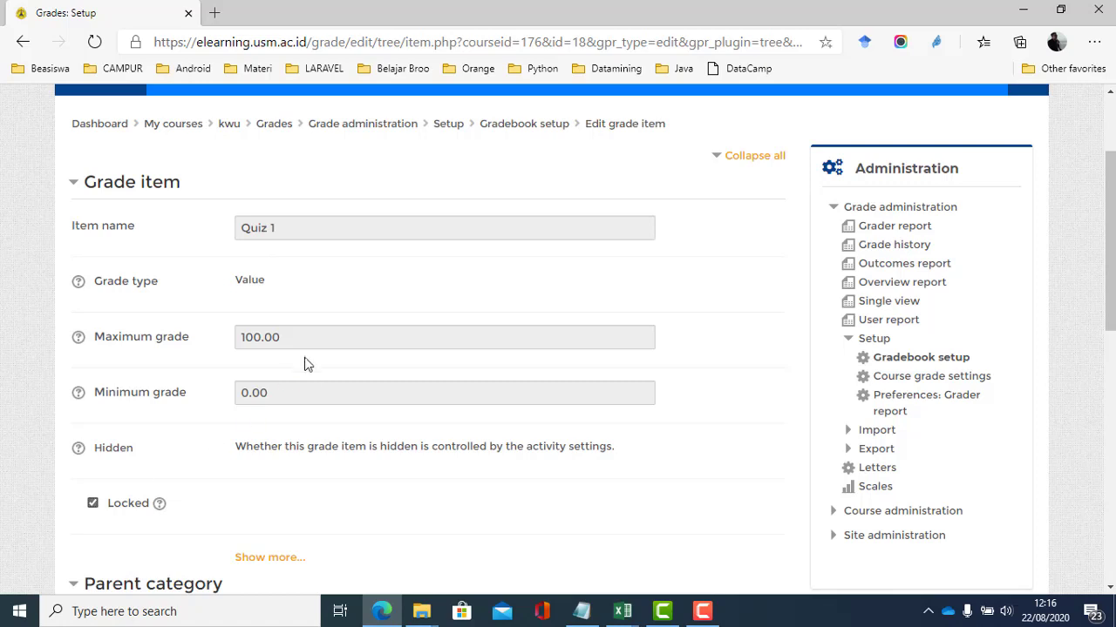
click(94, 505)
scroll(242, 294, down, 3)
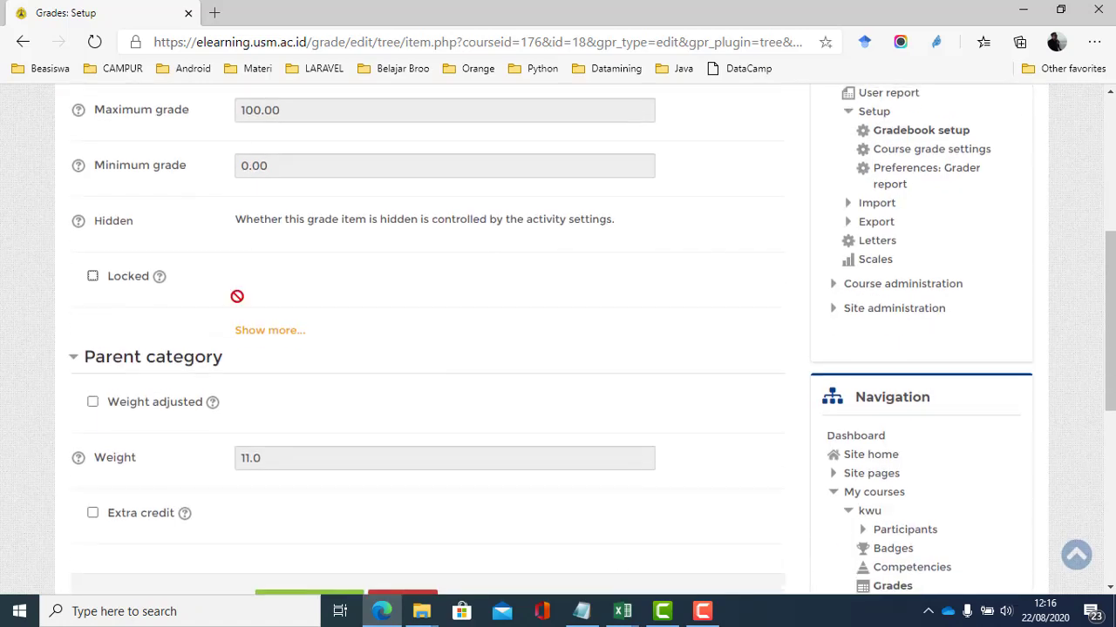
scroll(136, 254, down, 3)
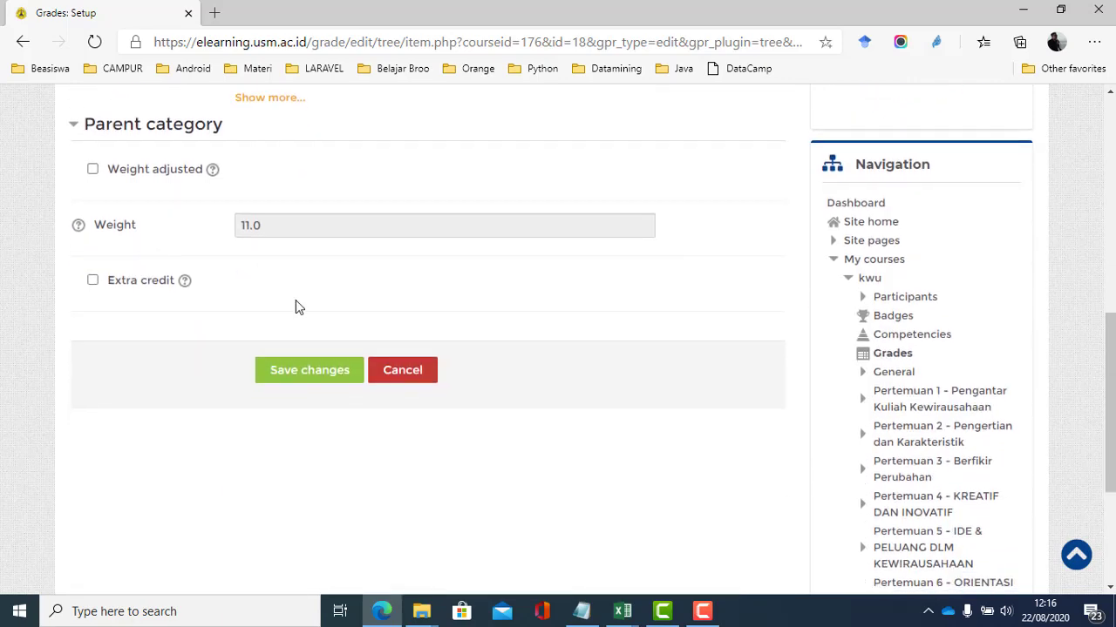
click(424, 374)
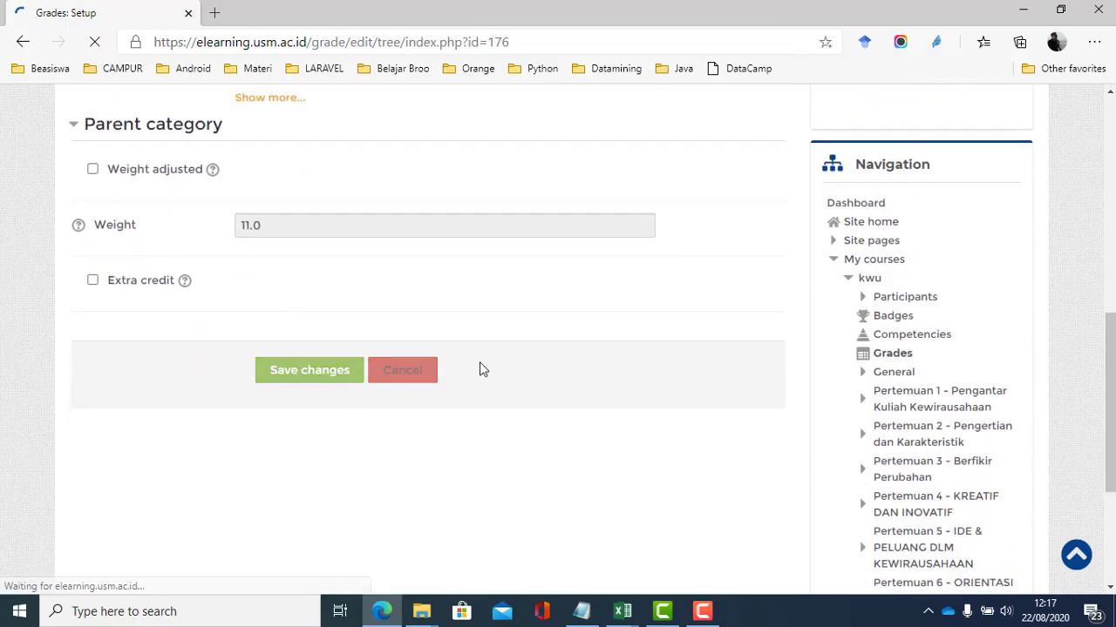
Return to the grader report and look over its report types and the participants' grades per activity.
scroll(479, 368, down, 1)
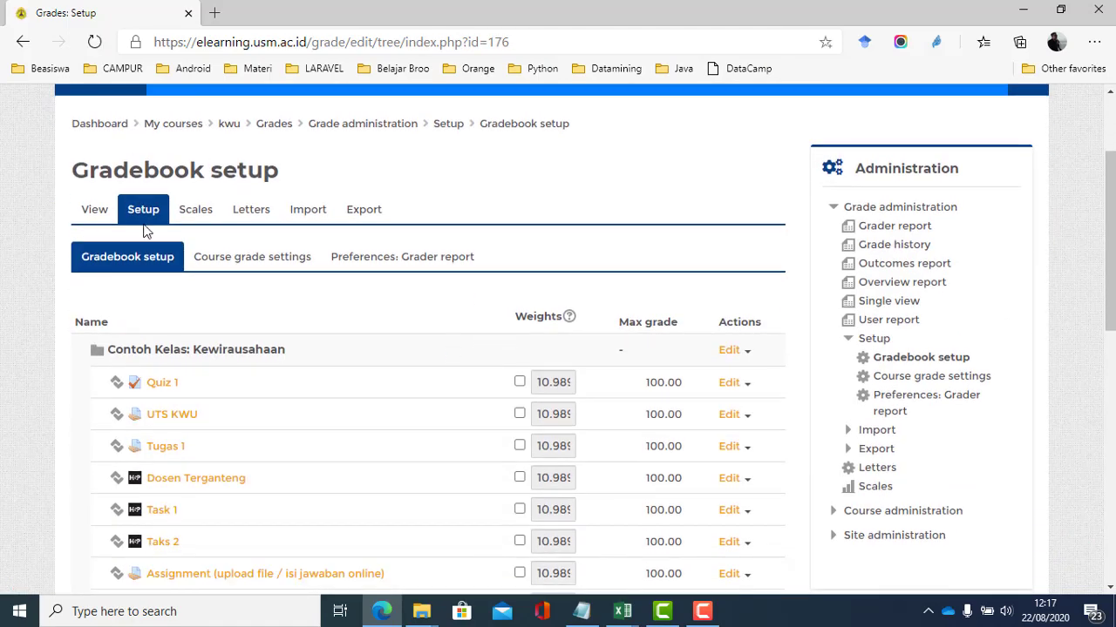
click(85, 214)
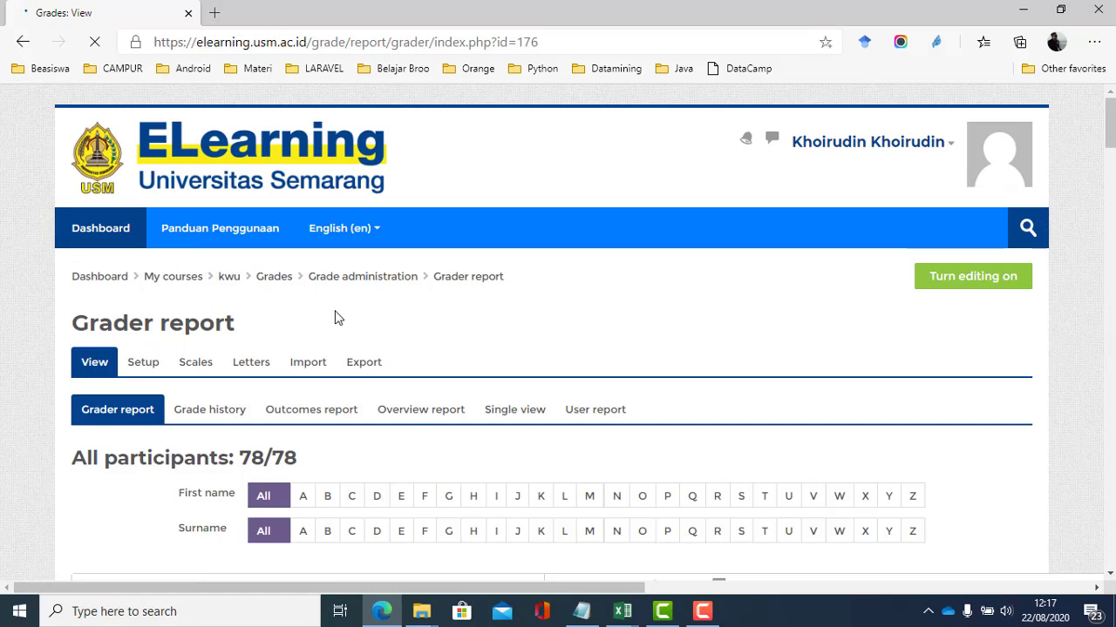
scroll(338, 314, down, 1)
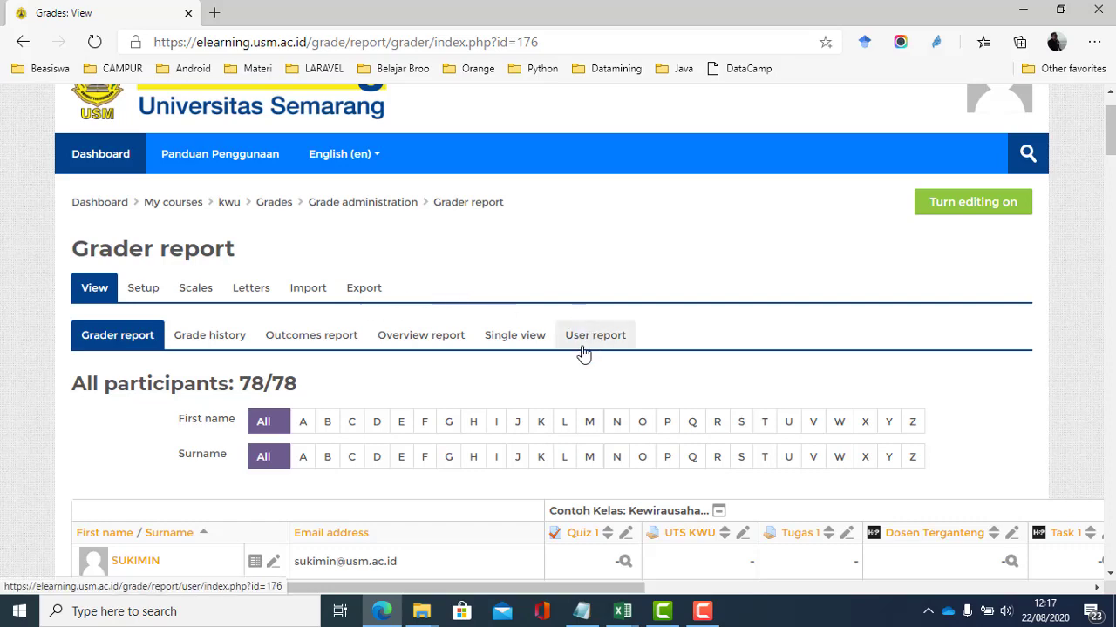
scroll(584, 352, down, 4)
scroll(501, 273, up, 3)
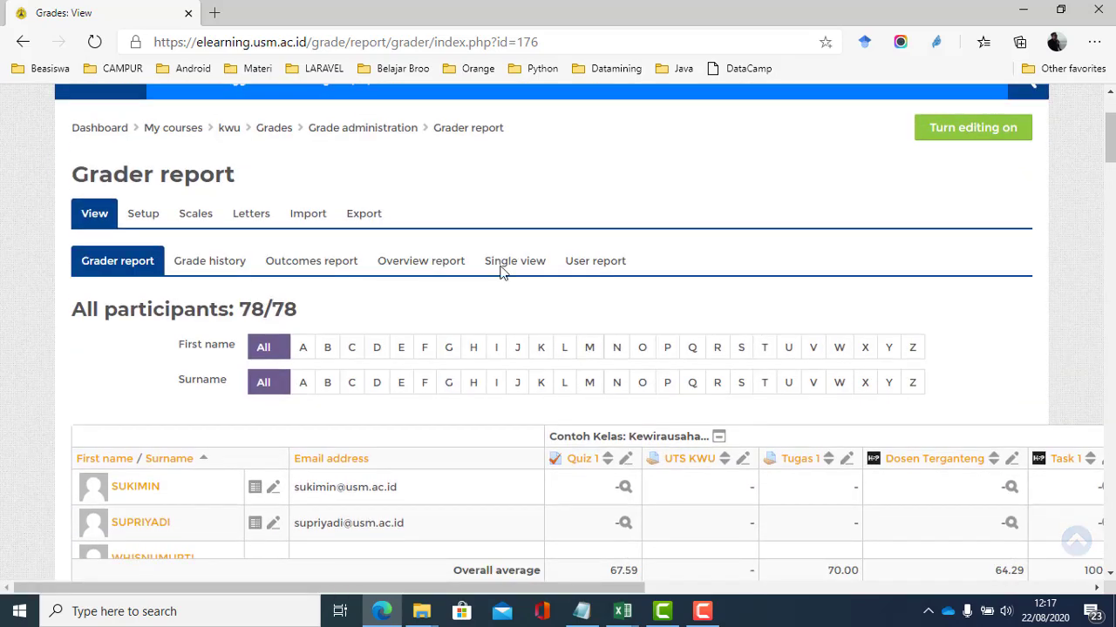
click(281, 131)
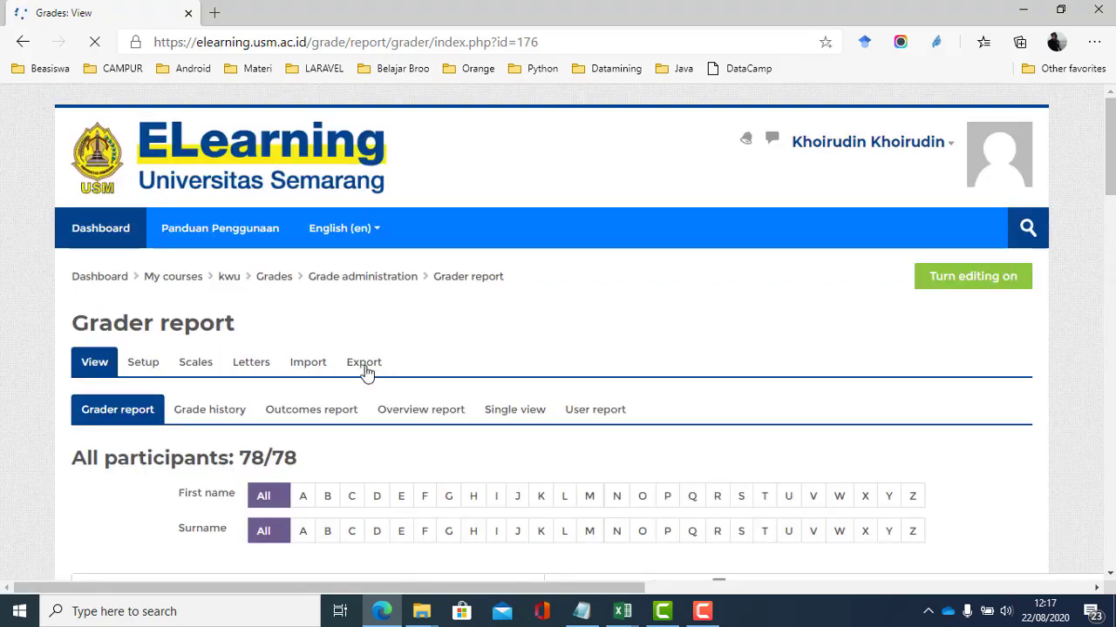
Open the OpenDocument spreadsheet grade export and look over the grade items to be included.
click(365, 368)
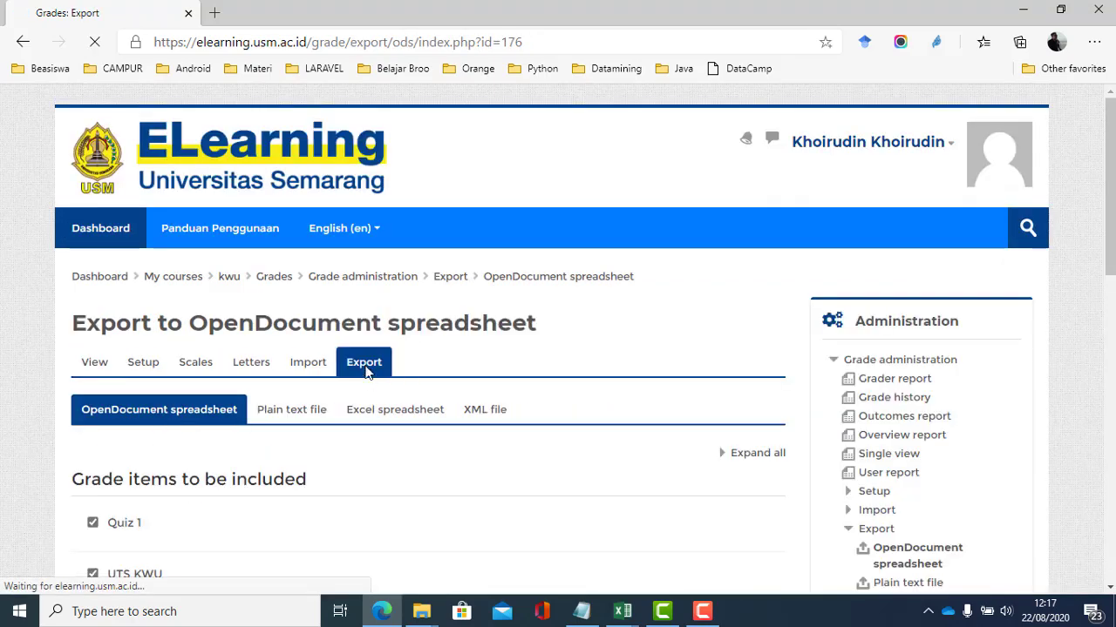
scroll(366, 371, down, 3)
scroll(366, 371, up, 3)
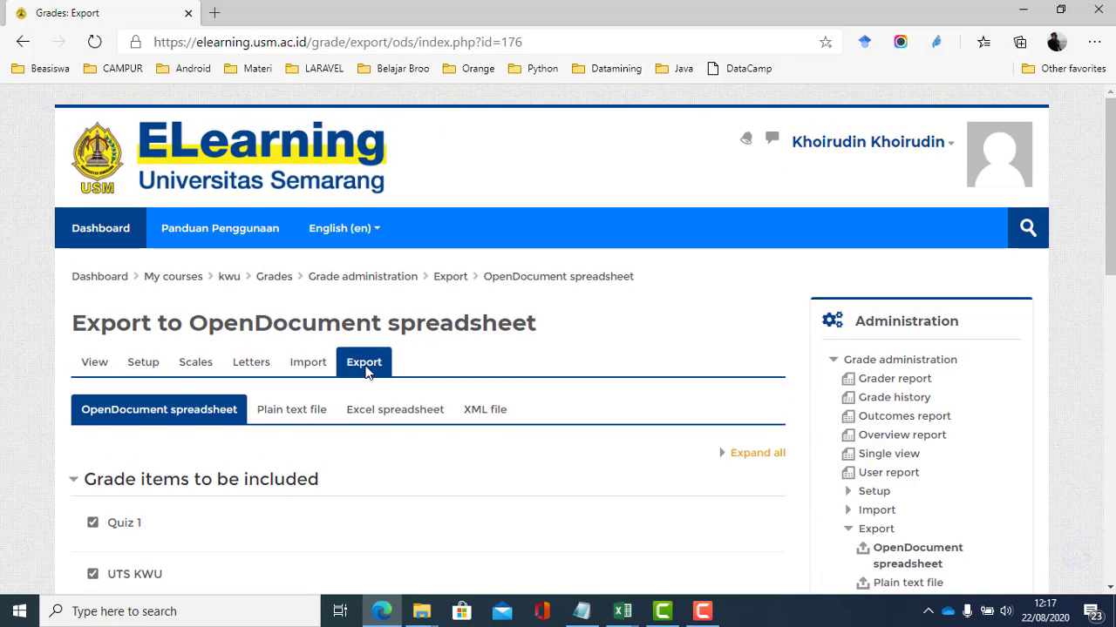
Return to the kwu course page and open the UTS KWU assignment under Pertemuan 8 - UTS.
click(230, 283)
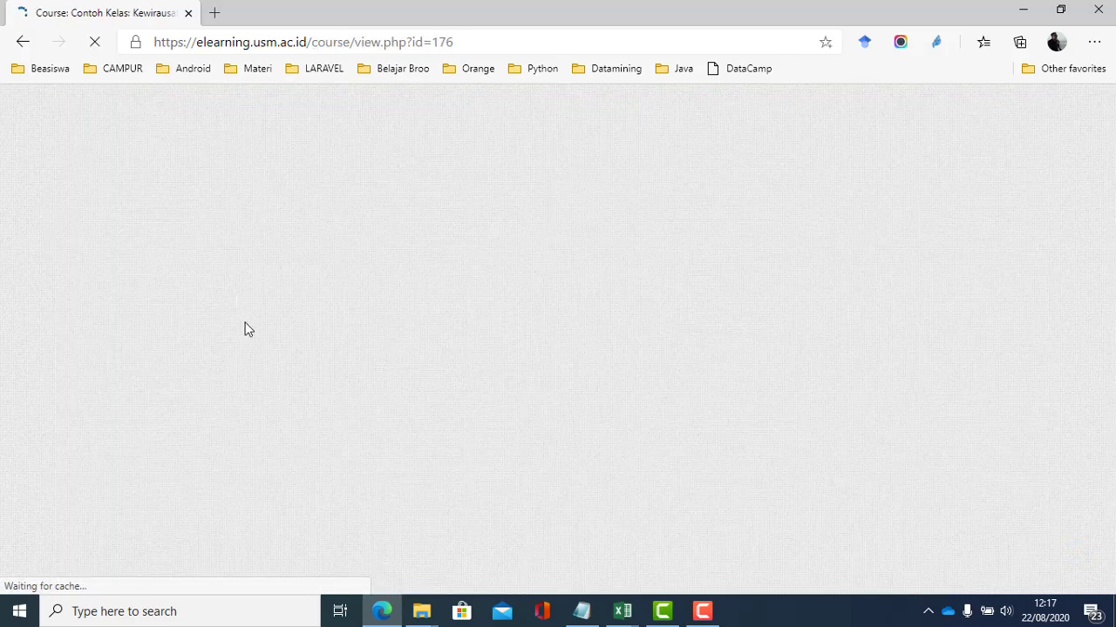
scroll(251, 349, down, 5)
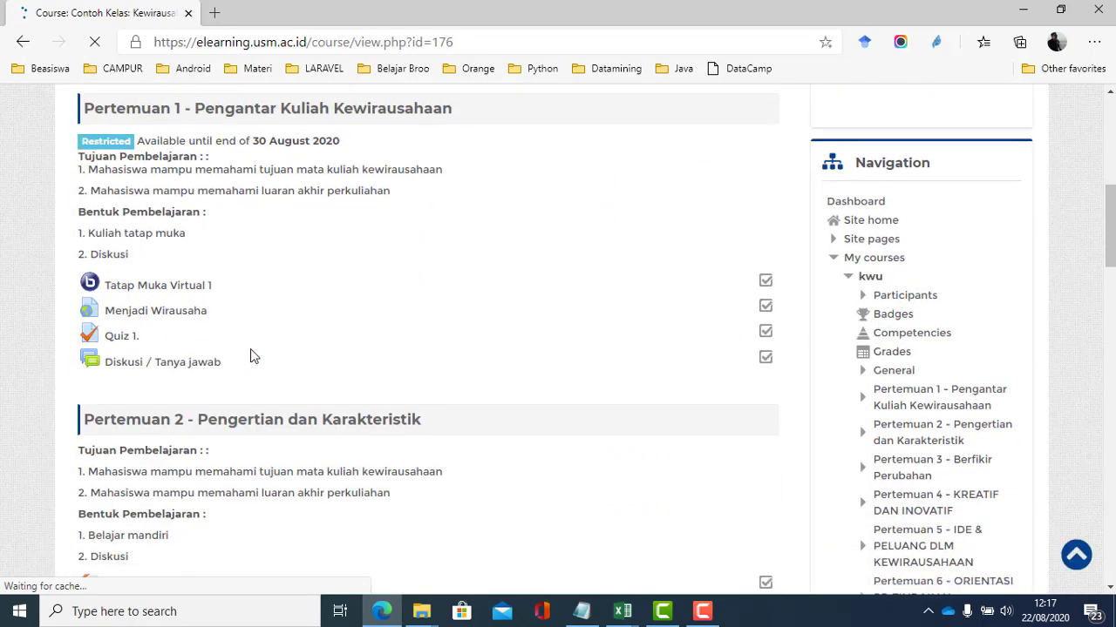
scroll(251, 356, down, 7)
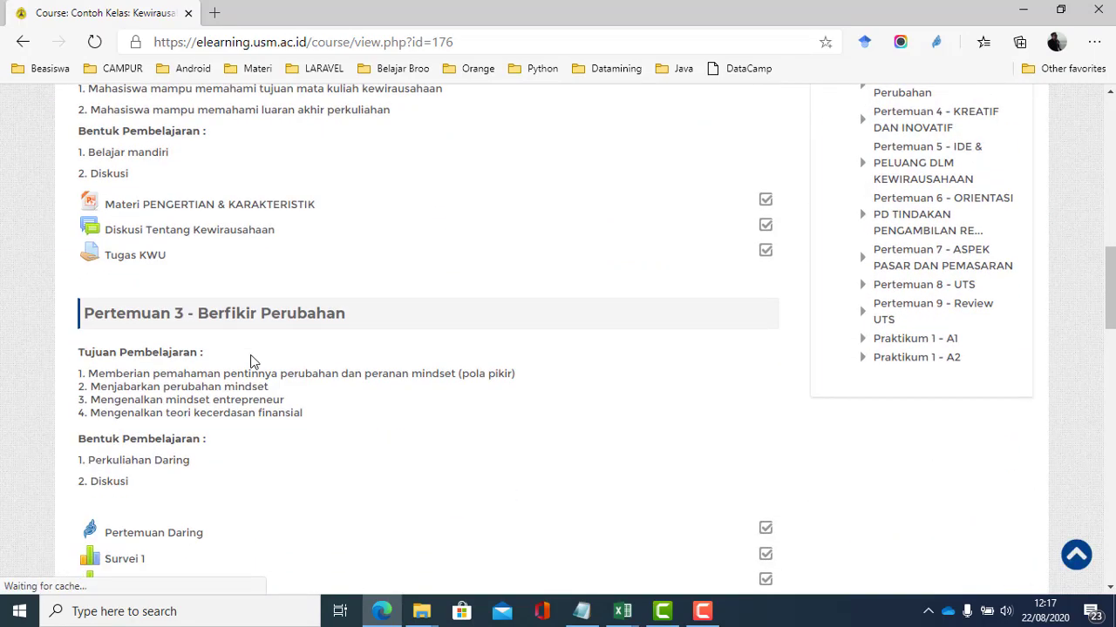
scroll(251, 363, down, 2)
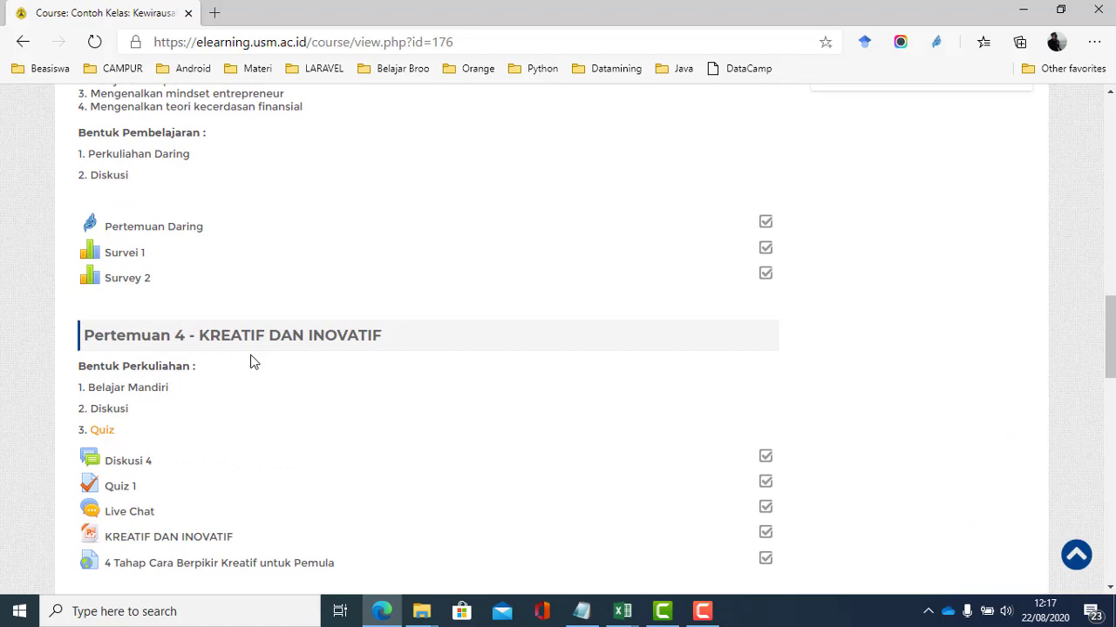
scroll(251, 363, down, 2)
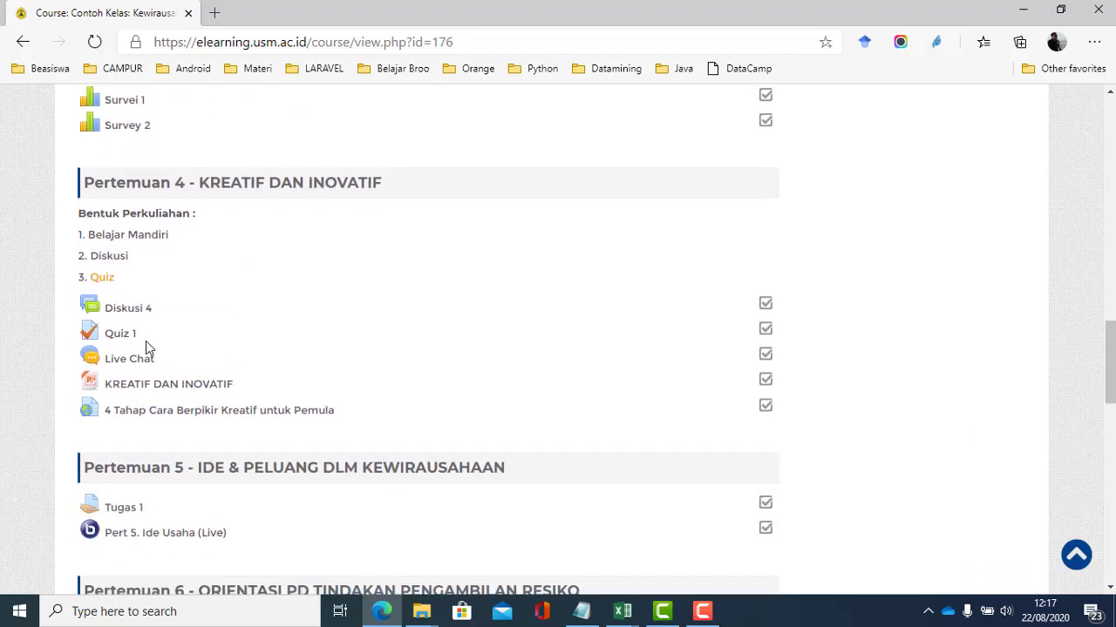
scroll(145, 344, down, 7)
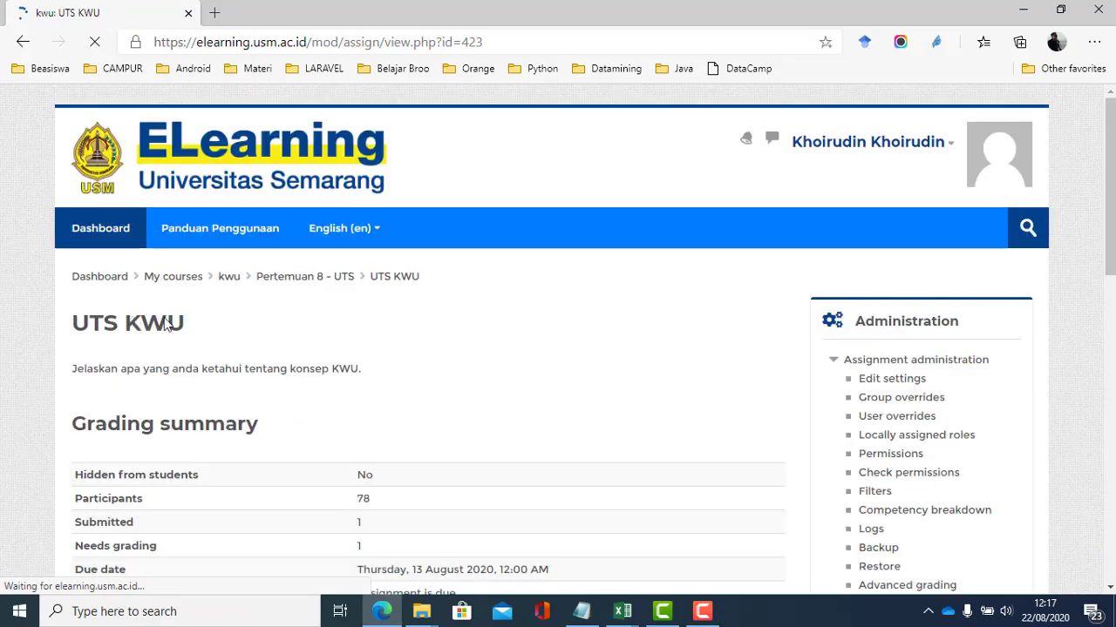
List all UTS KWU submissions and open the grading page of the participant whose work is submitted for grading.
scroll(209, 334, down, 3)
scroll(209, 334, down, 2)
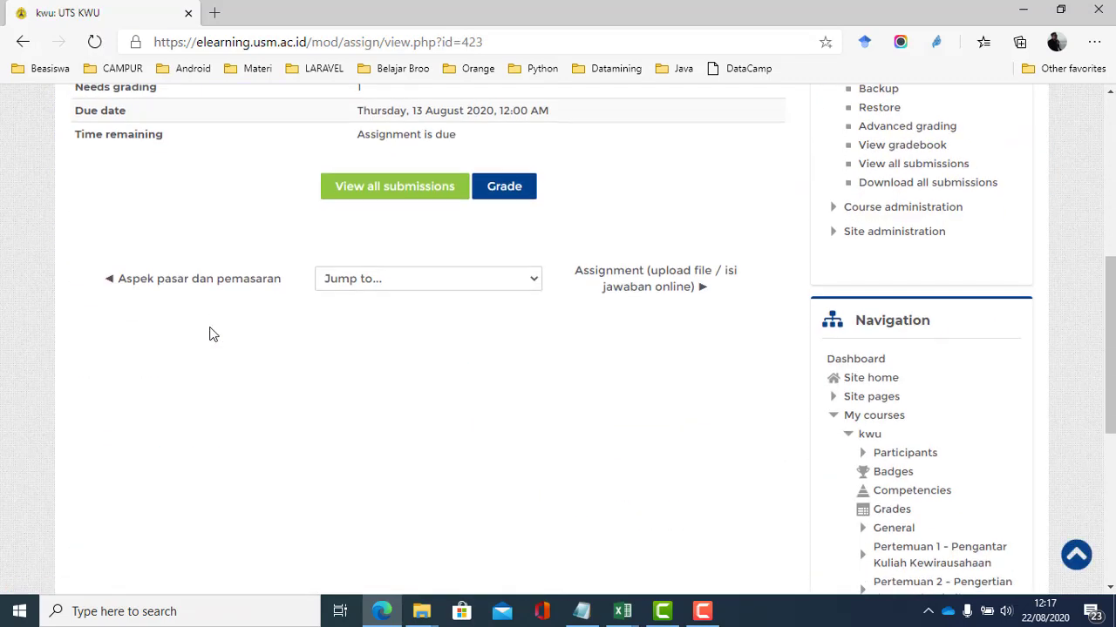
click(391, 193)
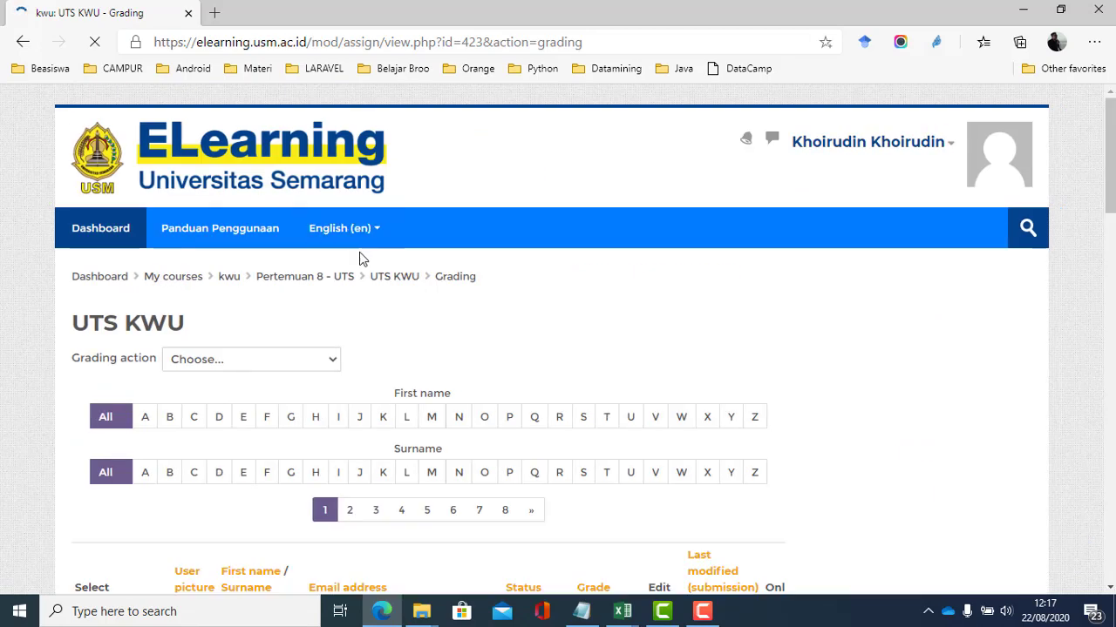
scroll(361, 256, down, 5)
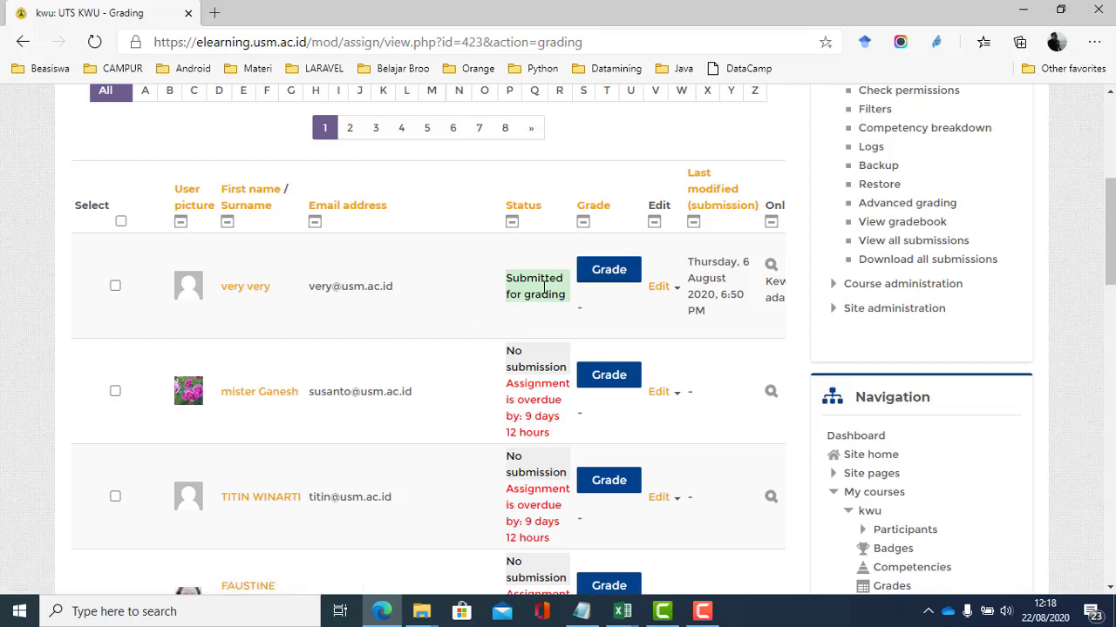
click(600, 273)
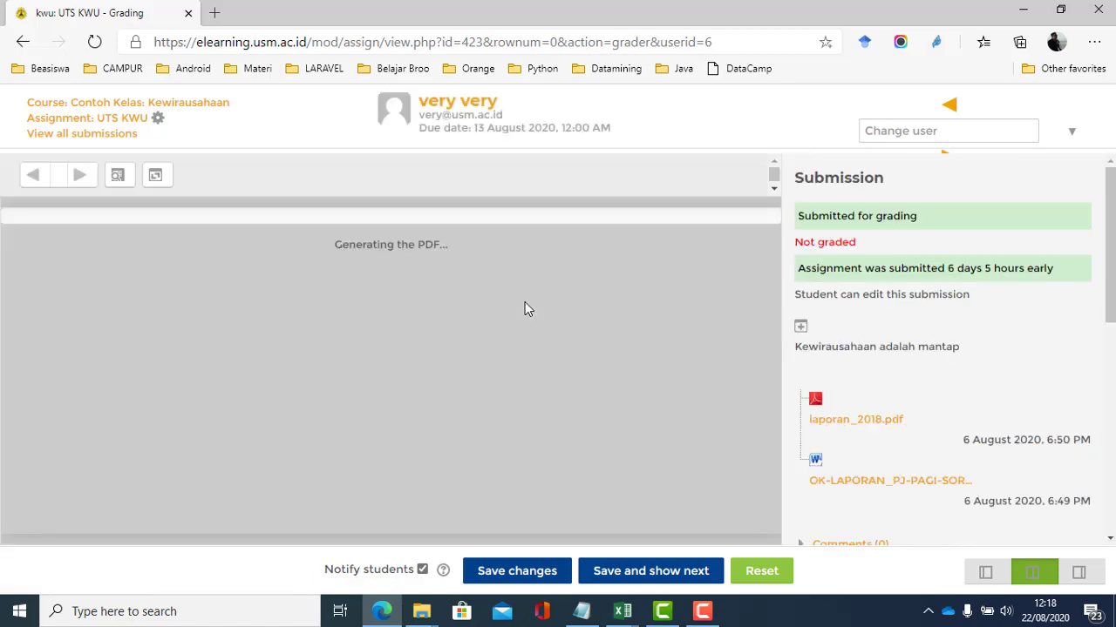
Look through the submitted report, grade the submission 85 out of 100, and save the changes.
scroll(523, 301, down, 2)
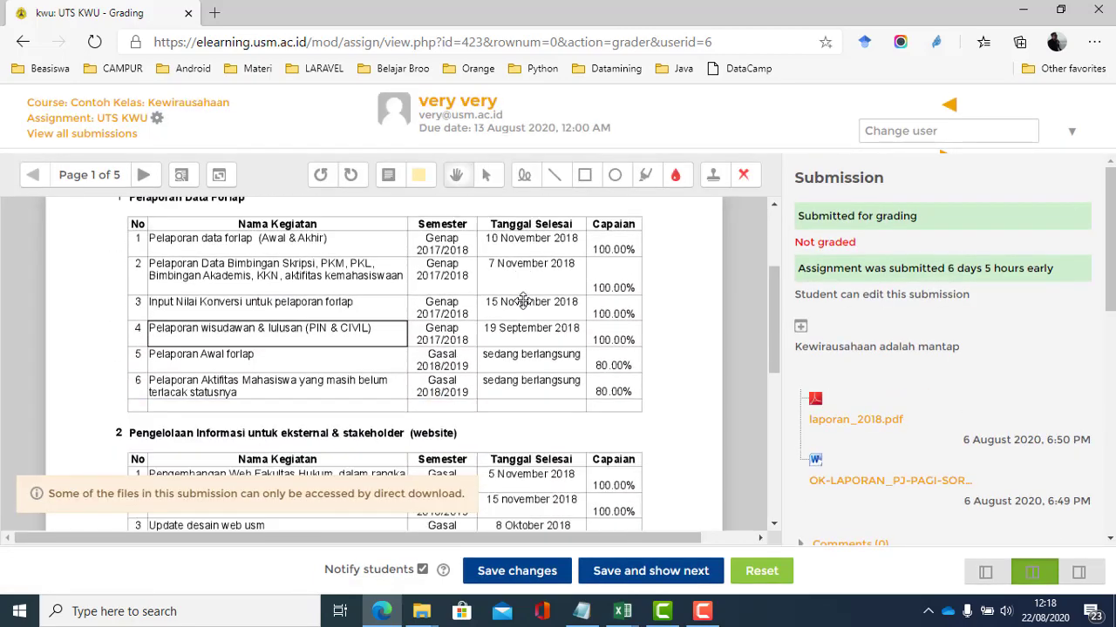
scroll(523, 301, up, 5)
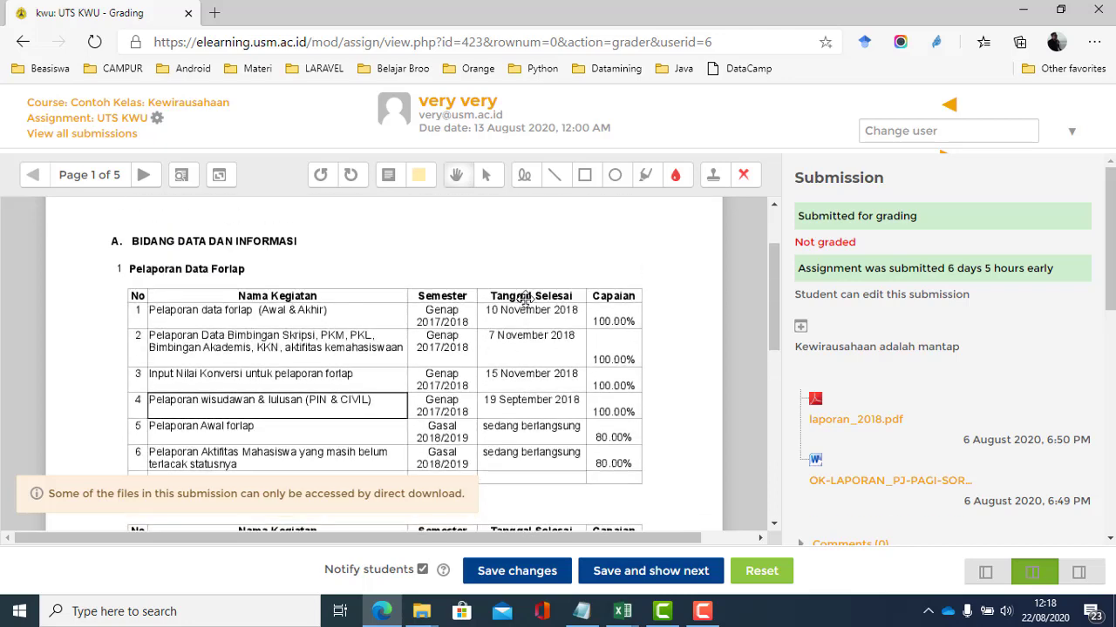
scroll(880, 479, down, 5)
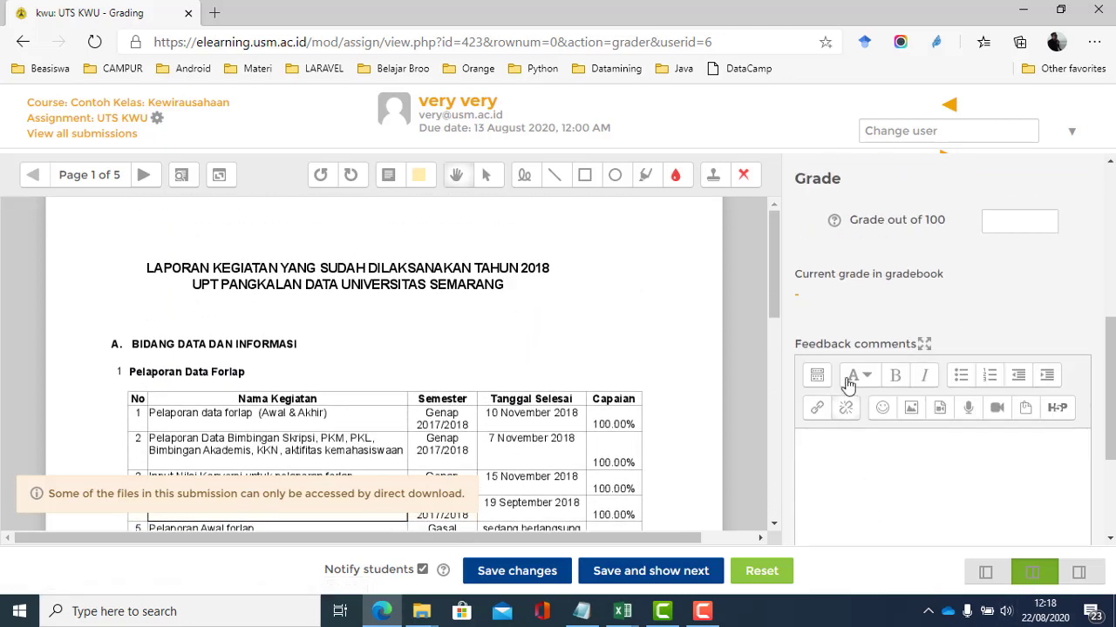
scroll(936, 244, up, 3)
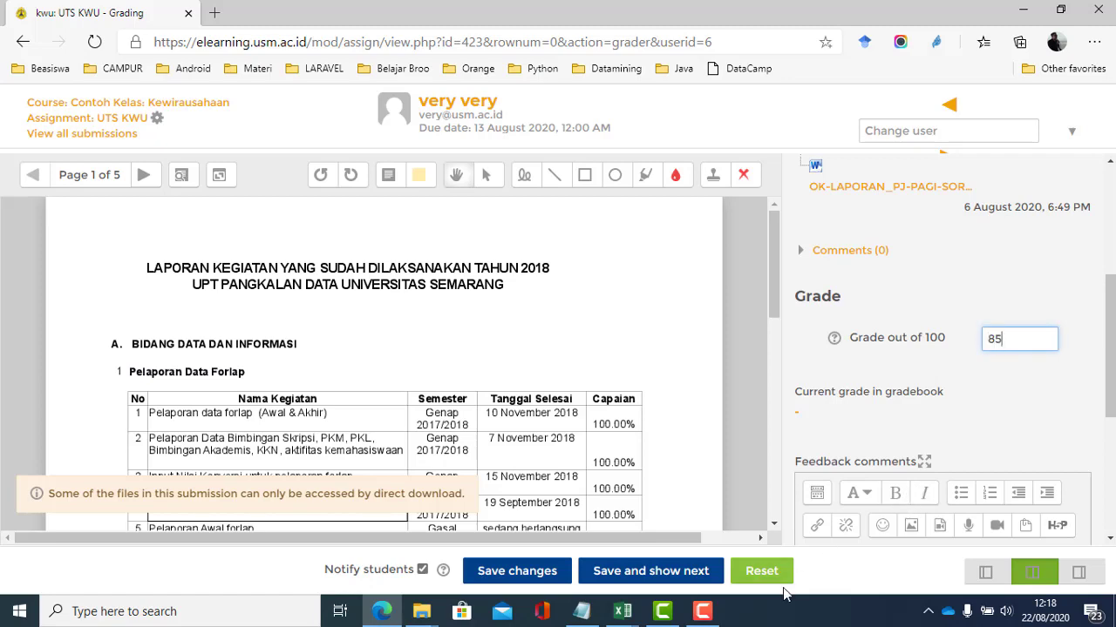
click(540, 570)
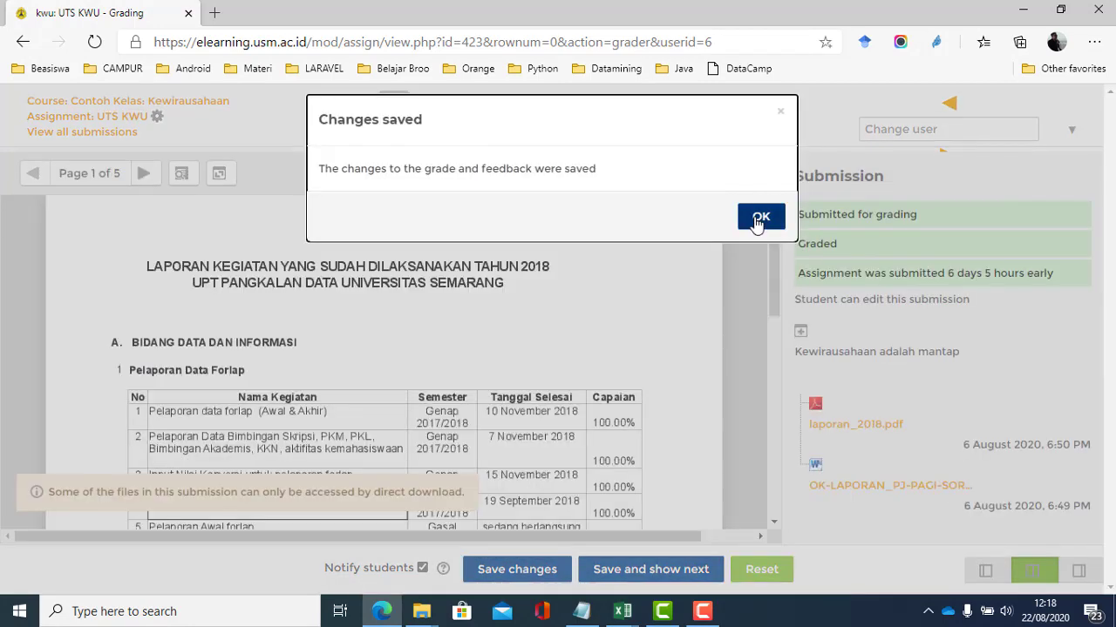
click(758, 221)
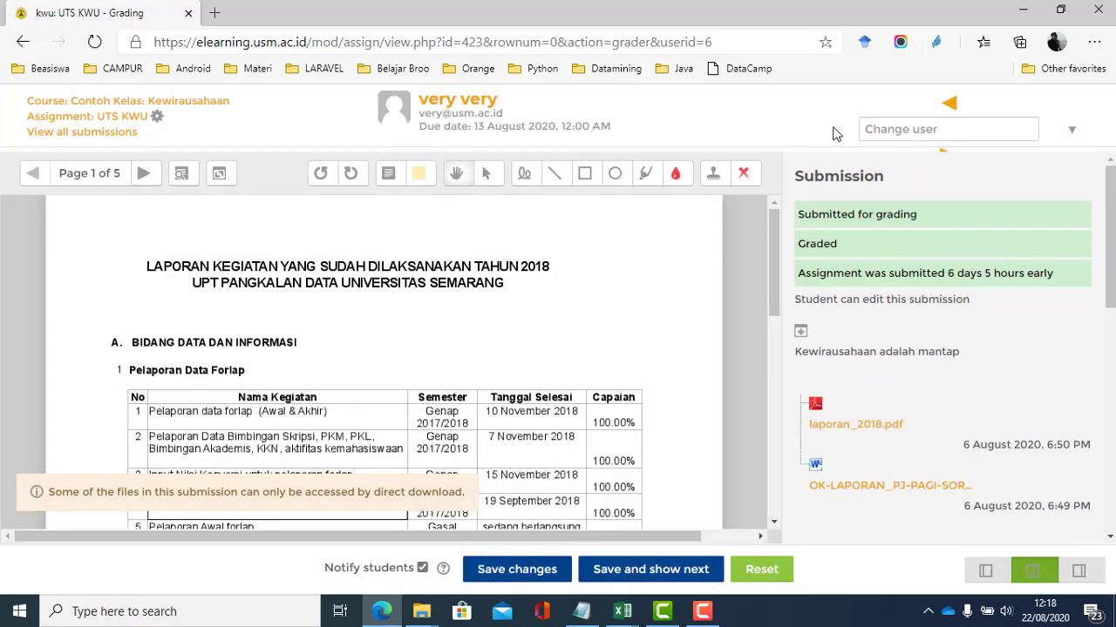
Go to the previous participant in the UTS KWU grader, set the grade to 80 out of 100, and save.
click(948, 105)
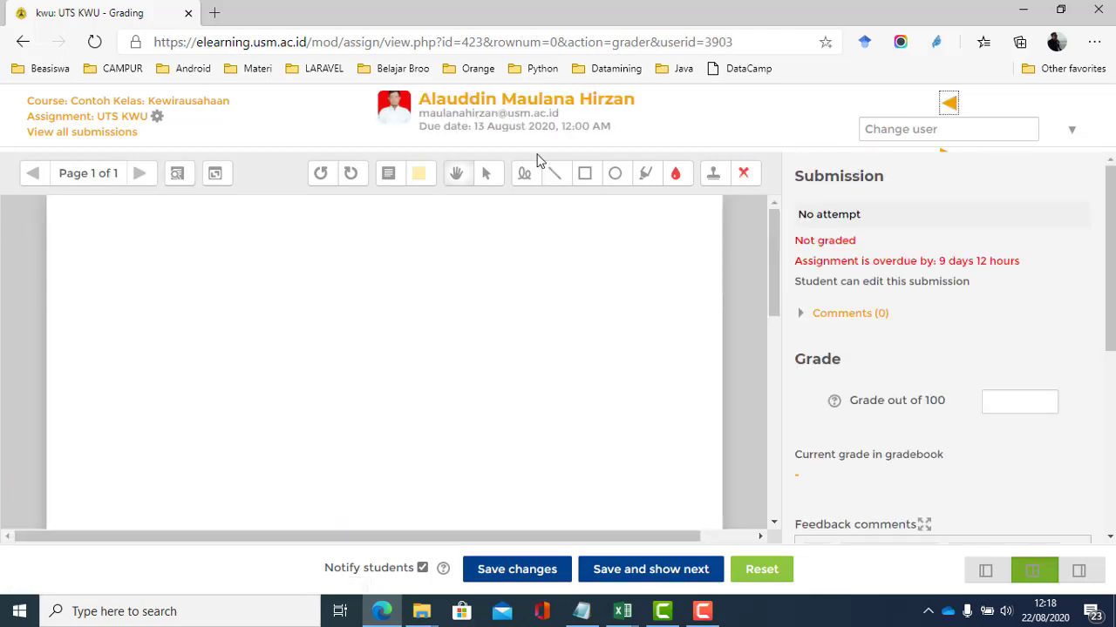
click(1028, 397)
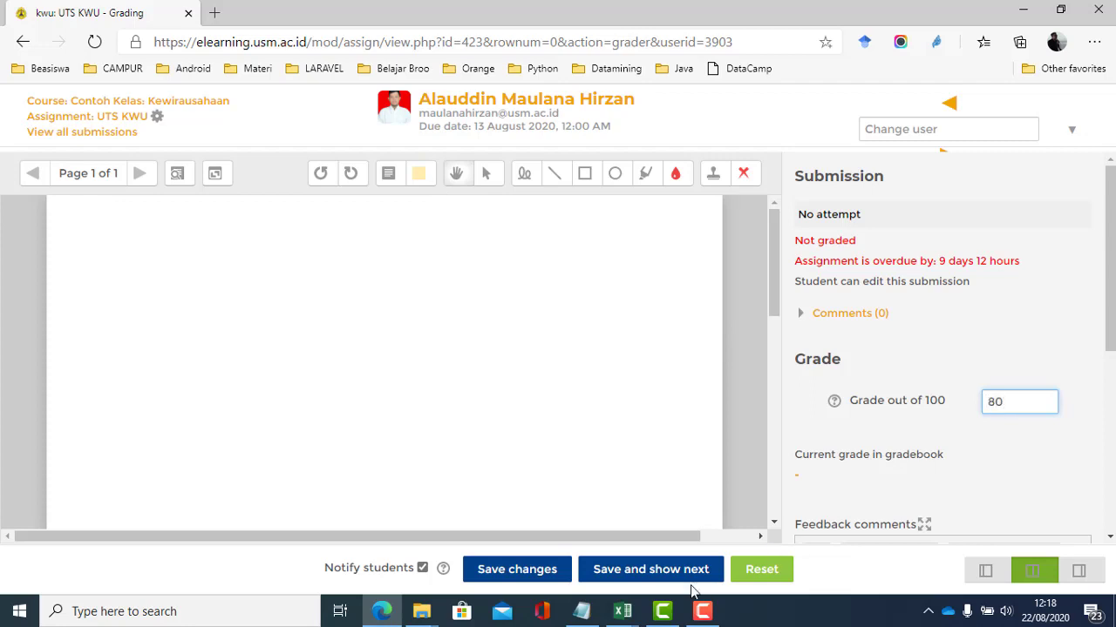
click(546, 566)
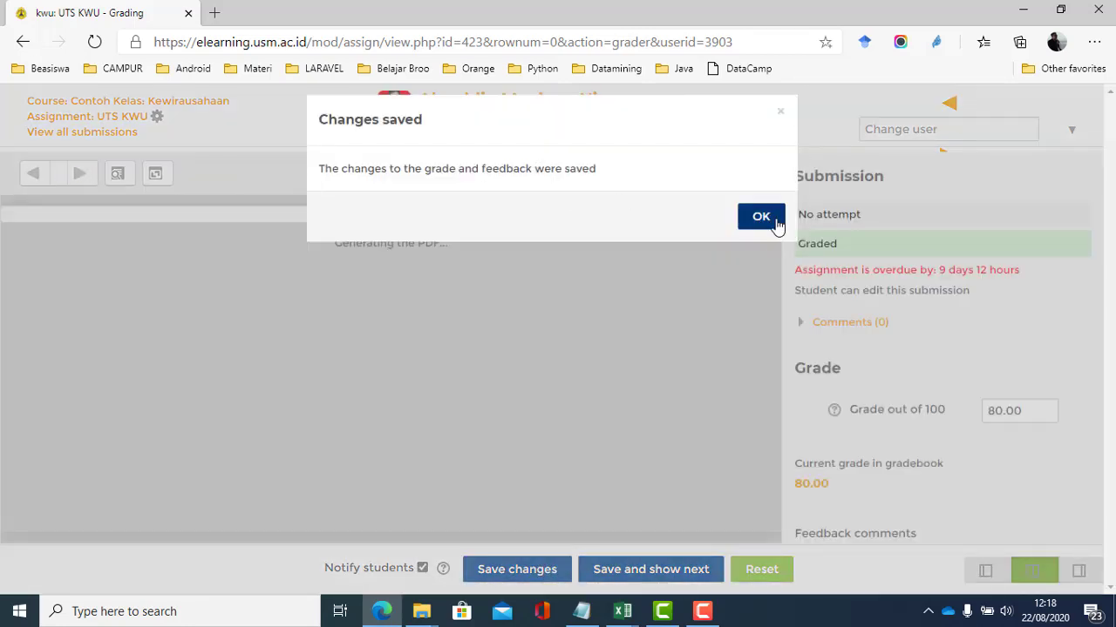
click(778, 220)
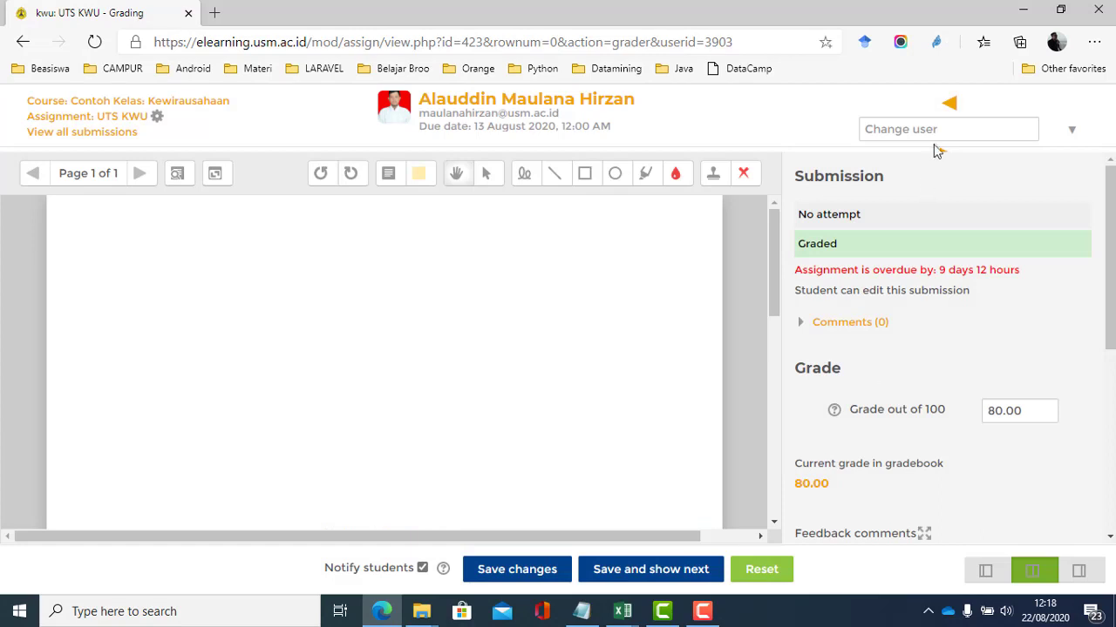
Step back through two more participants in the UTS KWU grader to view their submission and grade status.
click(949, 103)
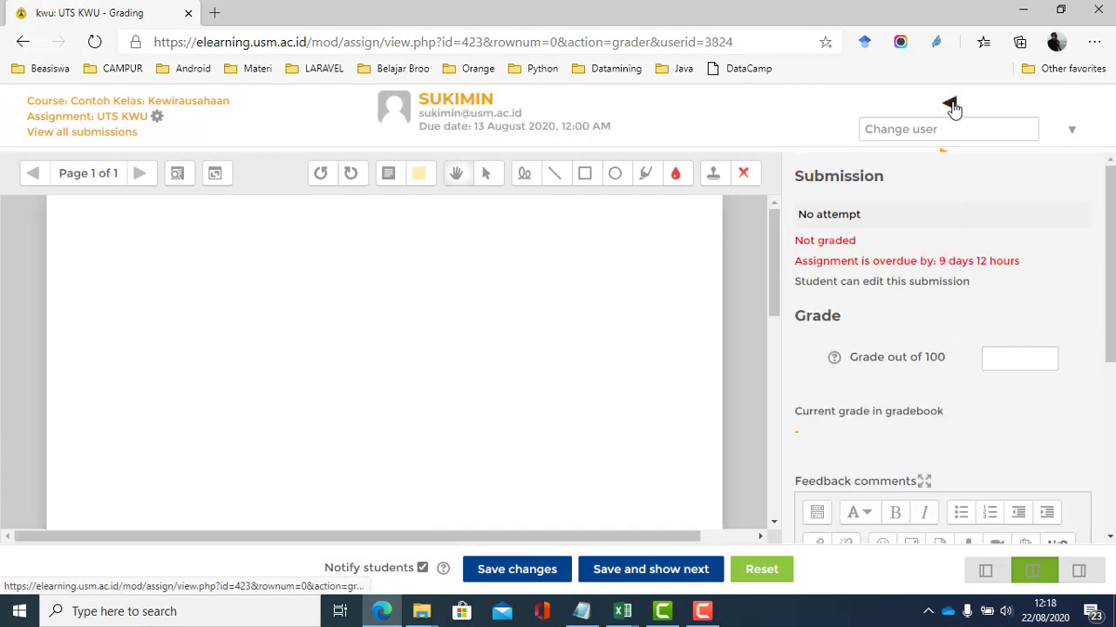
click(949, 104)
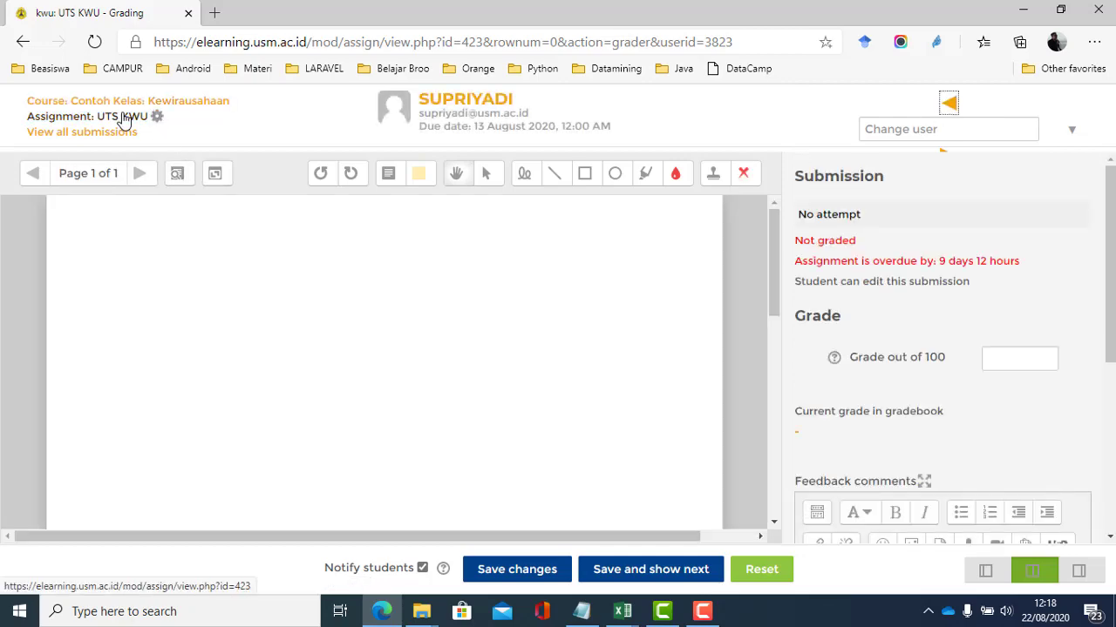
Review the UTS KWU assignment's grading summary, open its grader, and return to the assignment overview.
click(125, 118)
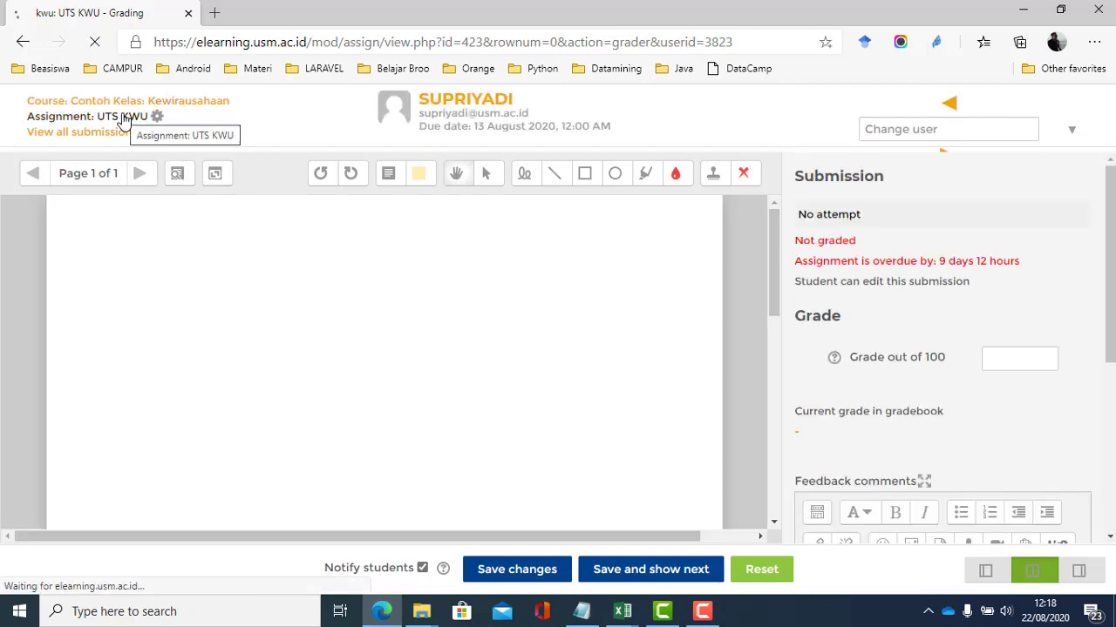
scroll(401, 444, down, 4)
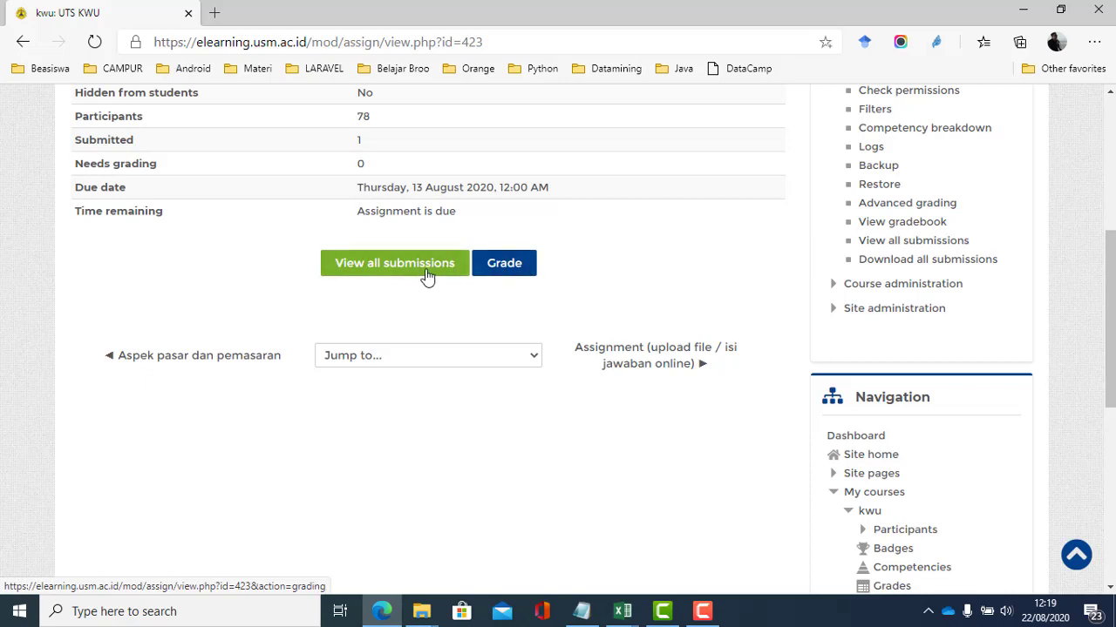
click(491, 268)
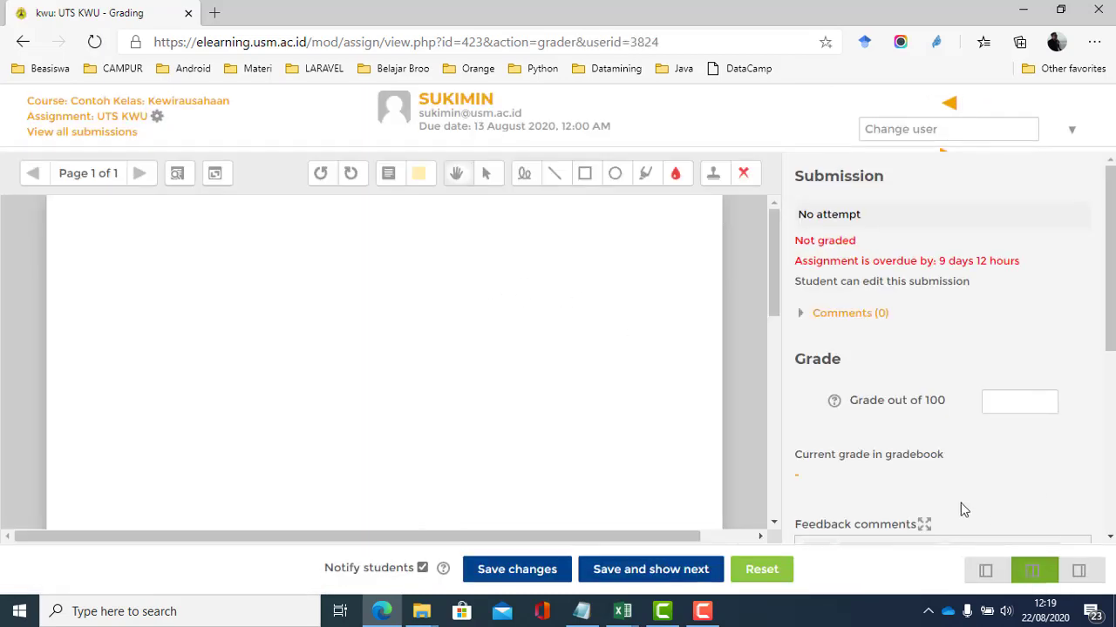
click(87, 123)
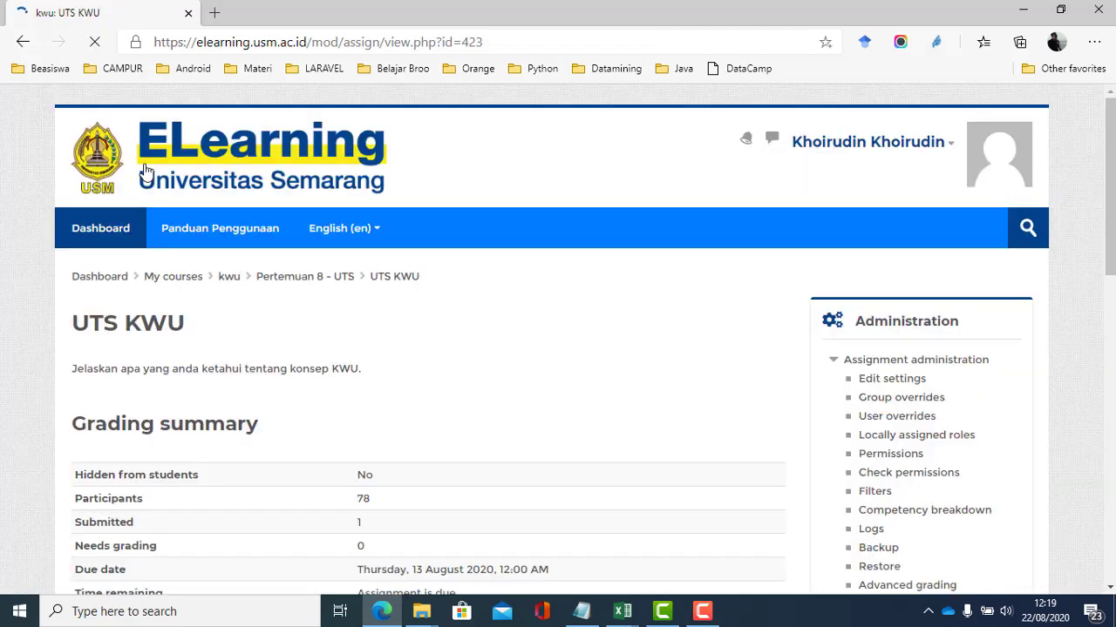
Go to the Dashboard and open the kwu course from the list of enrolled courses.
click(110, 247)
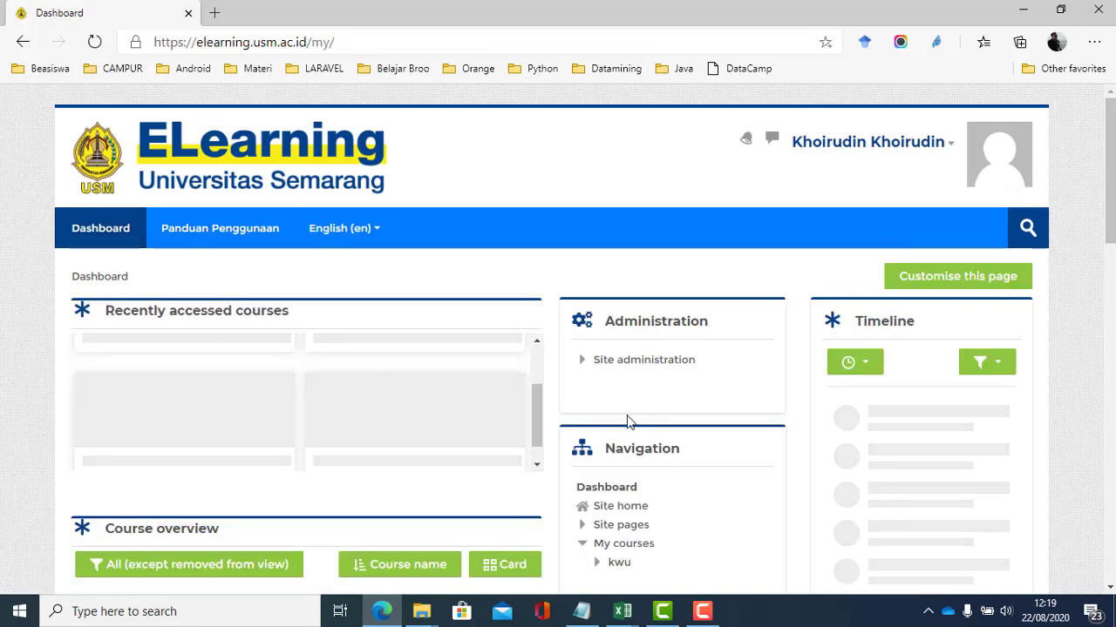
scroll(624, 424, down, 3)
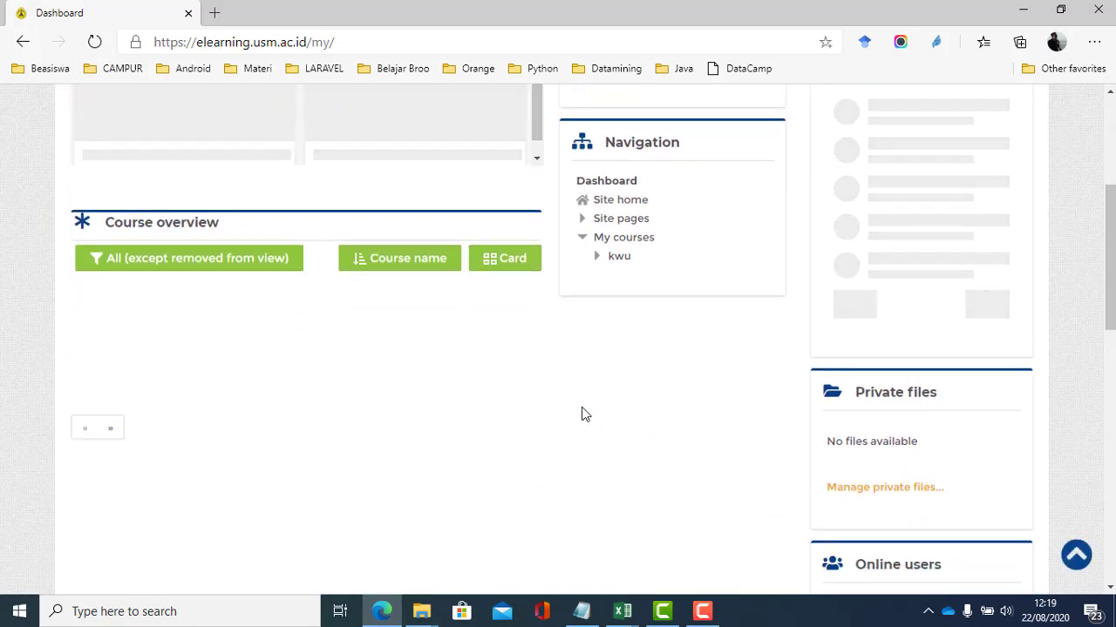
scroll(583, 413, up, 4)
scroll(598, 433, down, 3)
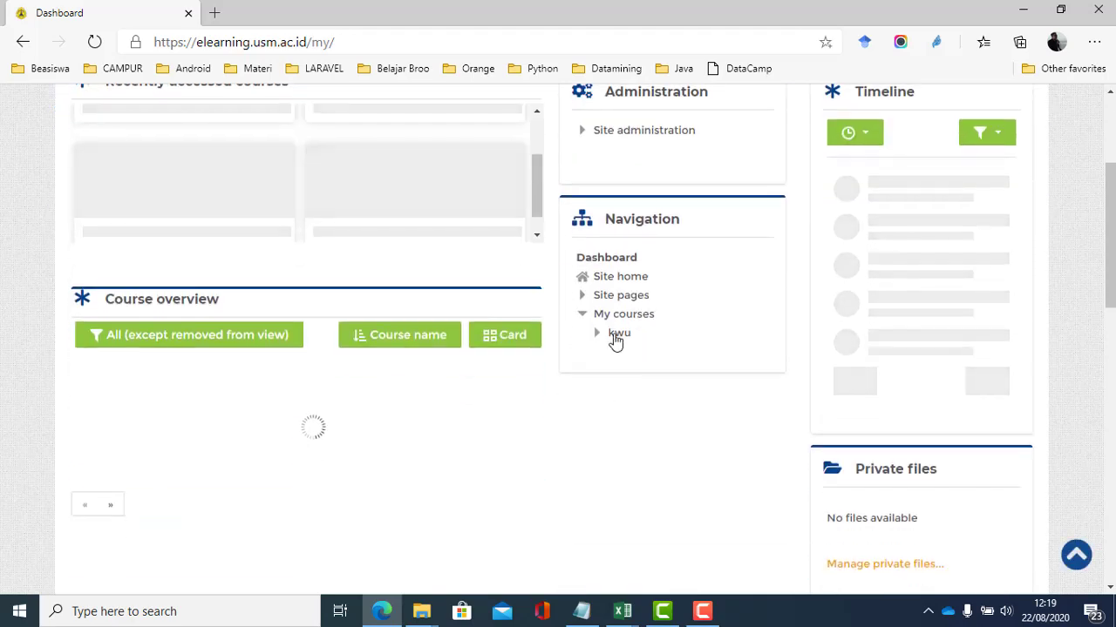
click(616, 338)
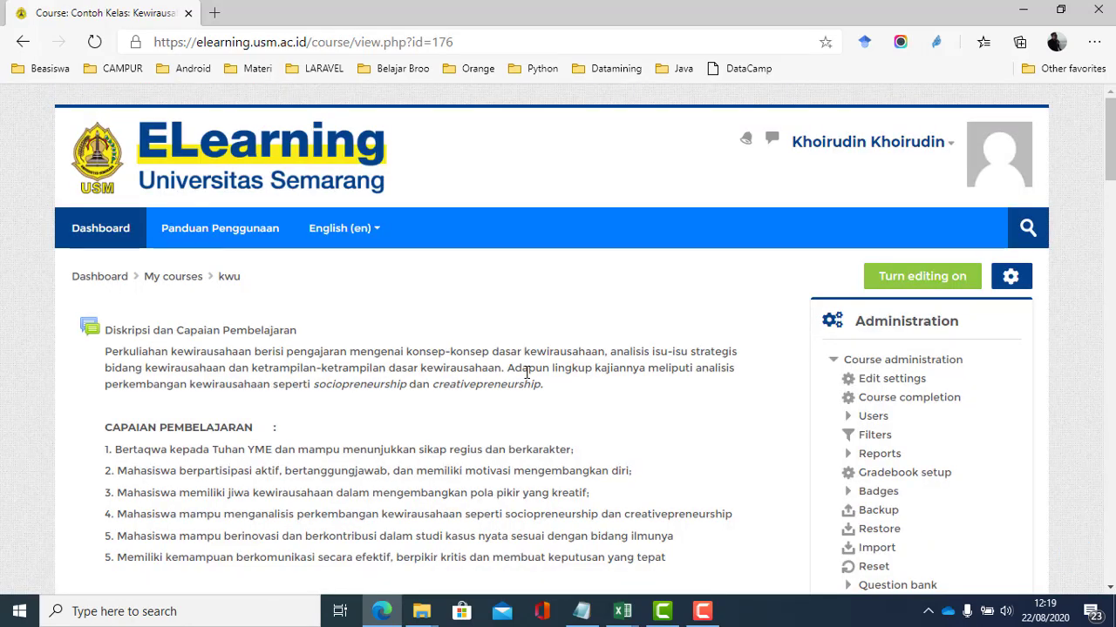
Expand the kwu course's reports in the course administration to view the available report types.
scroll(526, 373, down, 1)
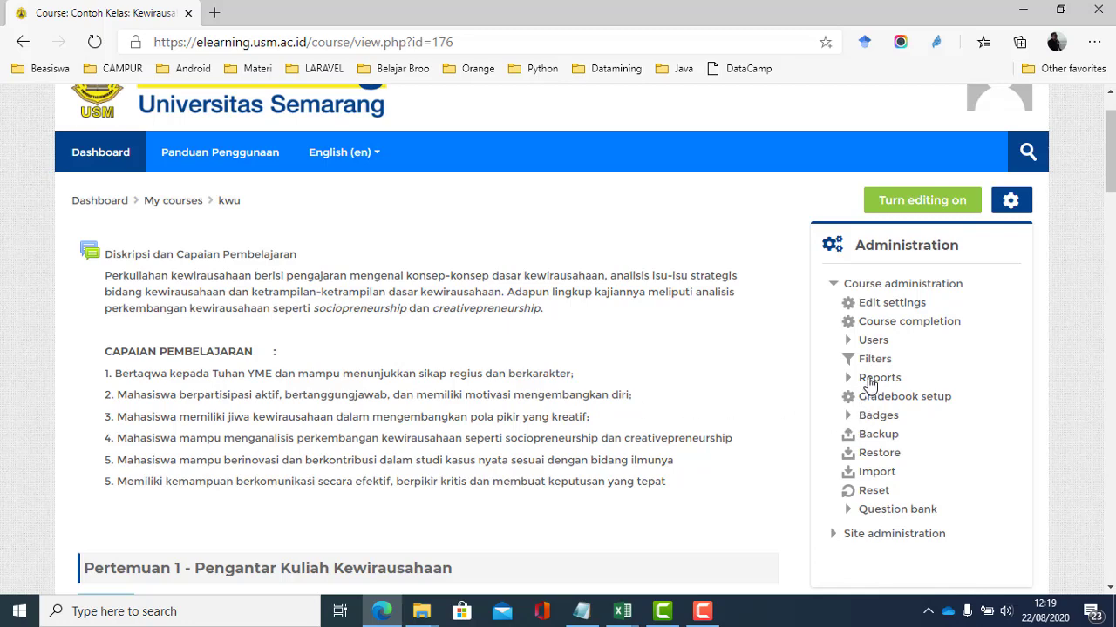
click(870, 378)
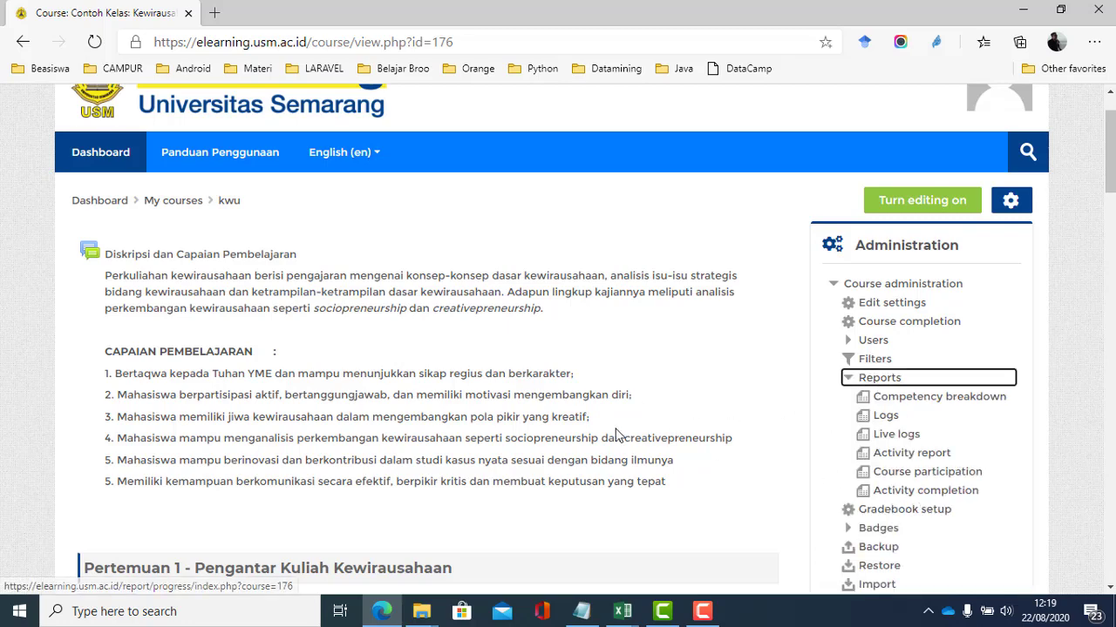
scroll(889, 445, down, 1)
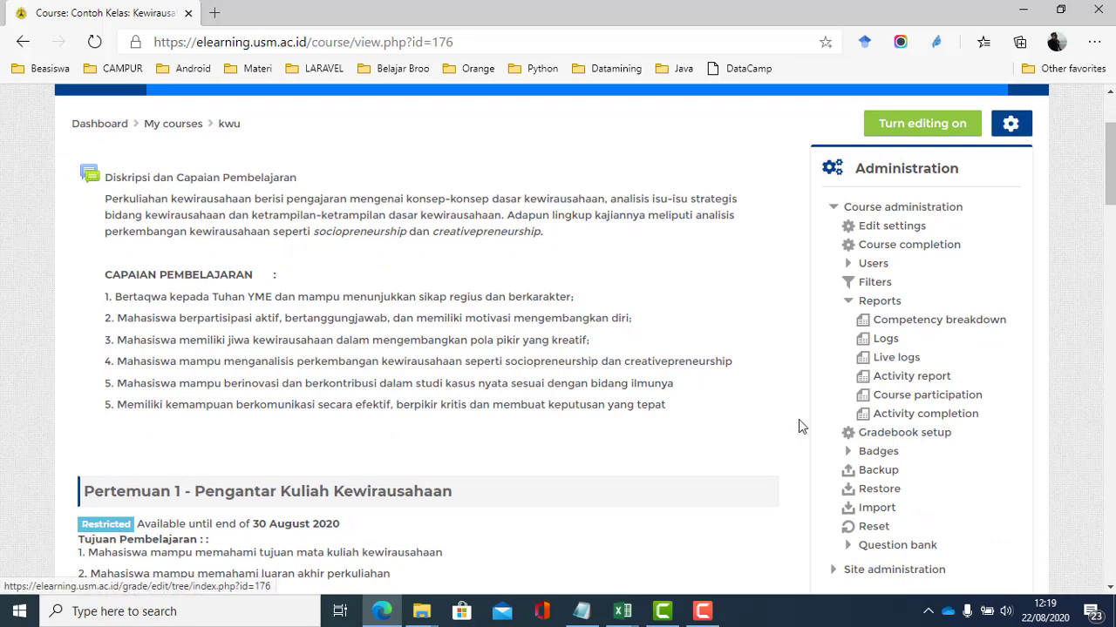
Open the Tugas KWU assignment in Pertemuan 2 - Pengertian dan Karakteristik and view its grading summary.
scroll(707, 434, down, 1)
scroll(689, 435, down, 3)
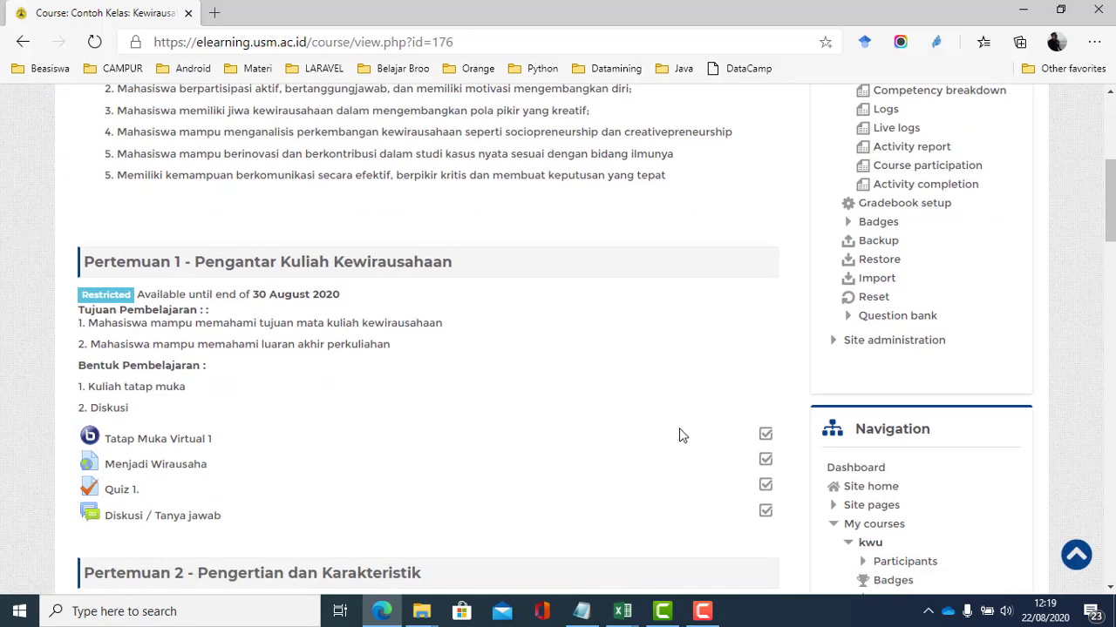
scroll(338, 390, down, 3)
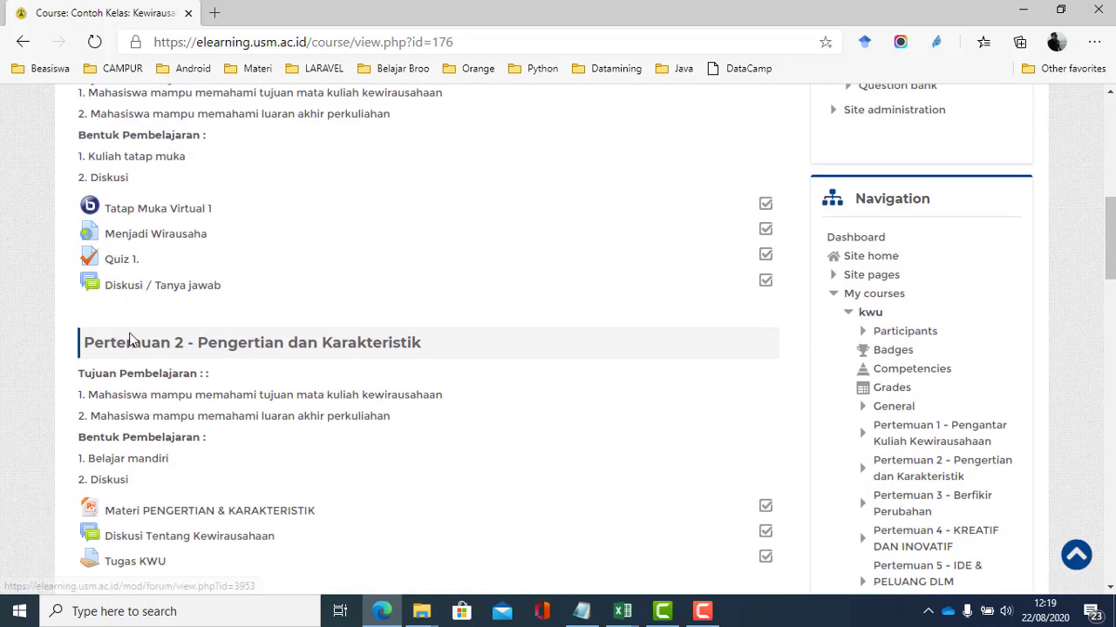
scroll(142, 349, down, 4)
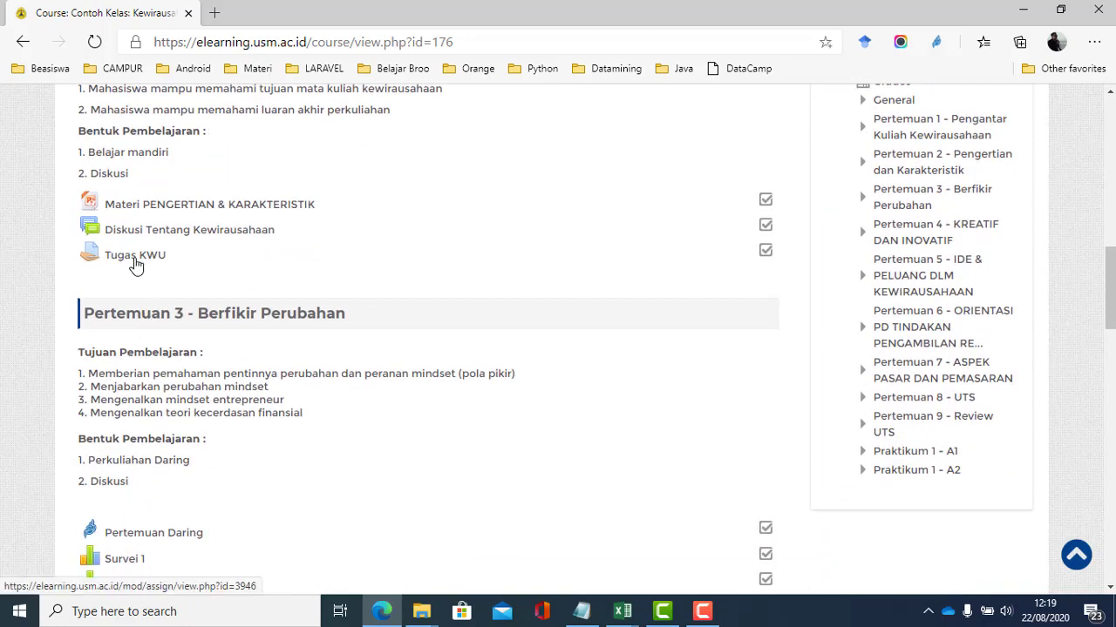
click(135, 261)
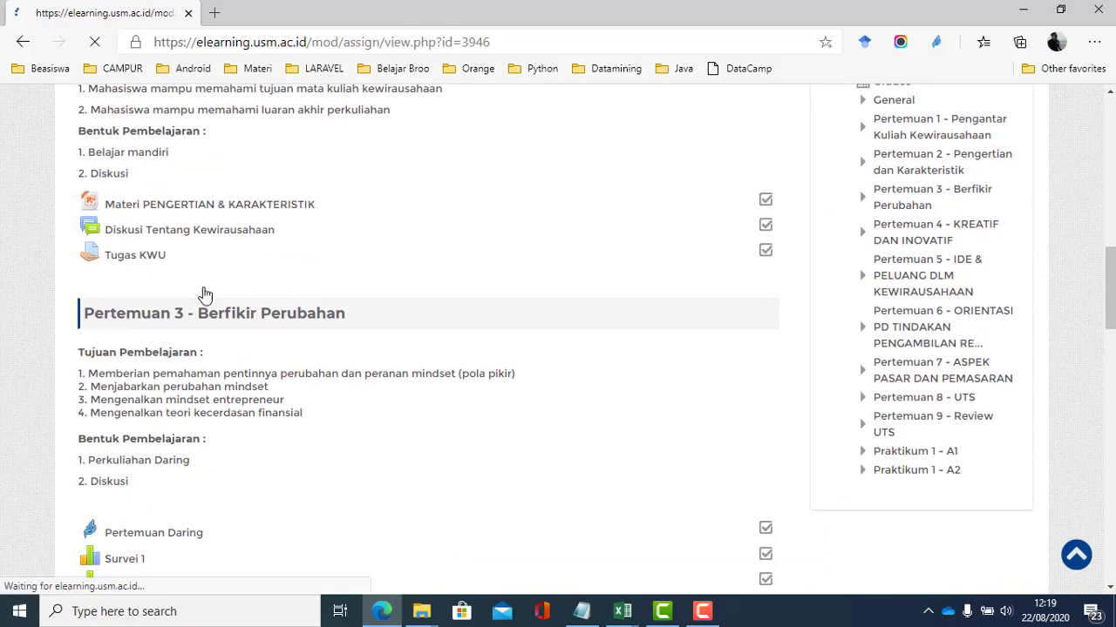
scroll(349, 340, down, 3)
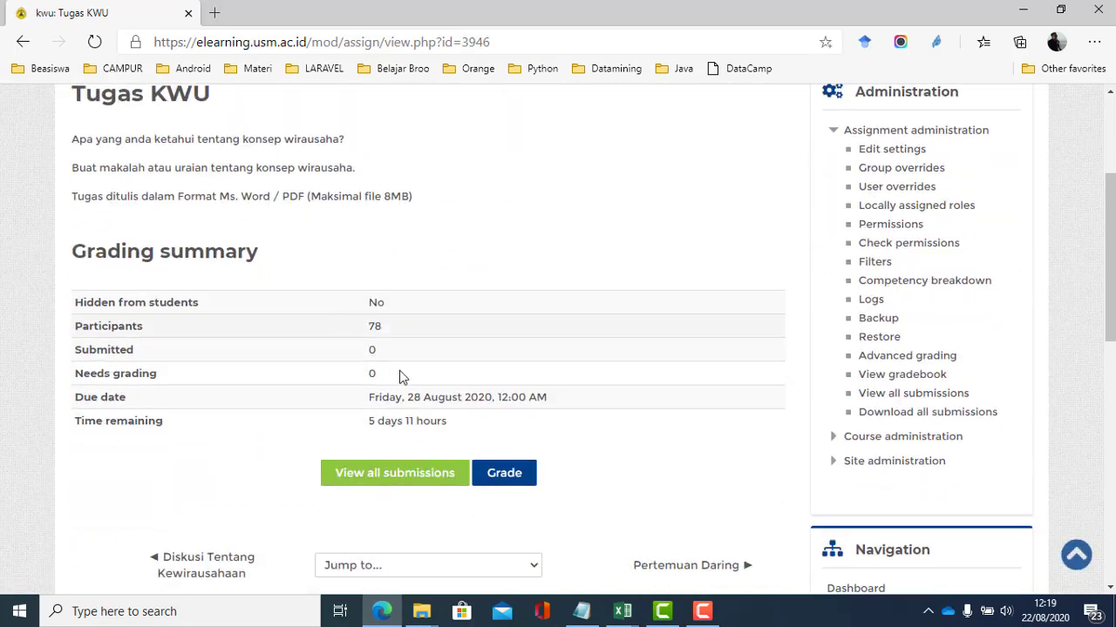
List all Tugas KWU submissions and look through the participants' submission and grade status.
click(420, 476)
scroll(665, 391, down, 9)
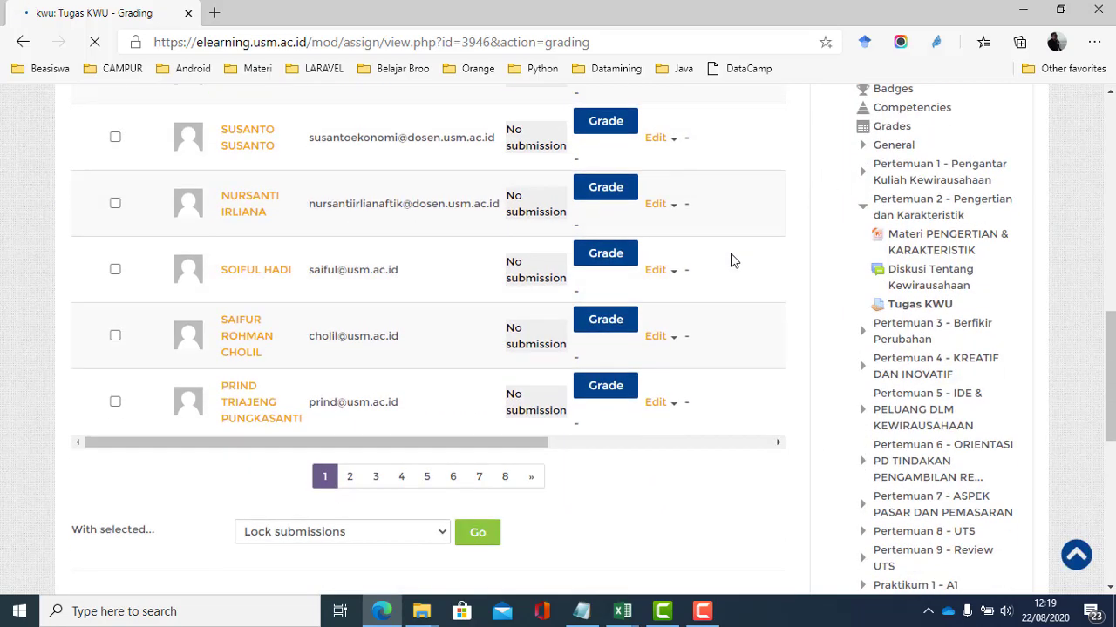
scroll(727, 260, up, 5)
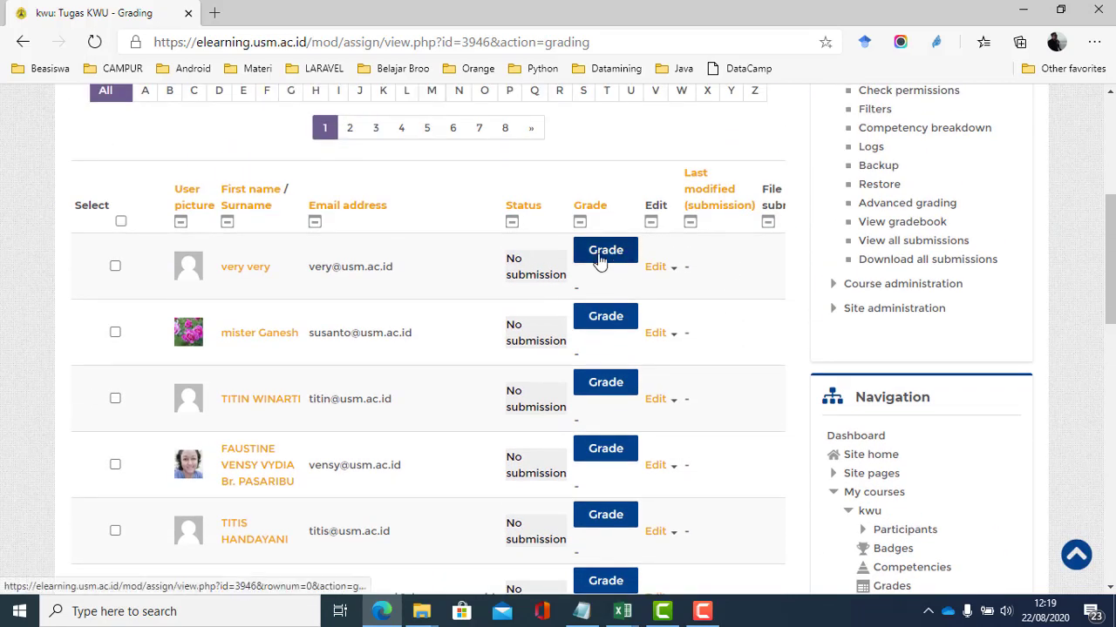
scroll(588, 267, up, 5)
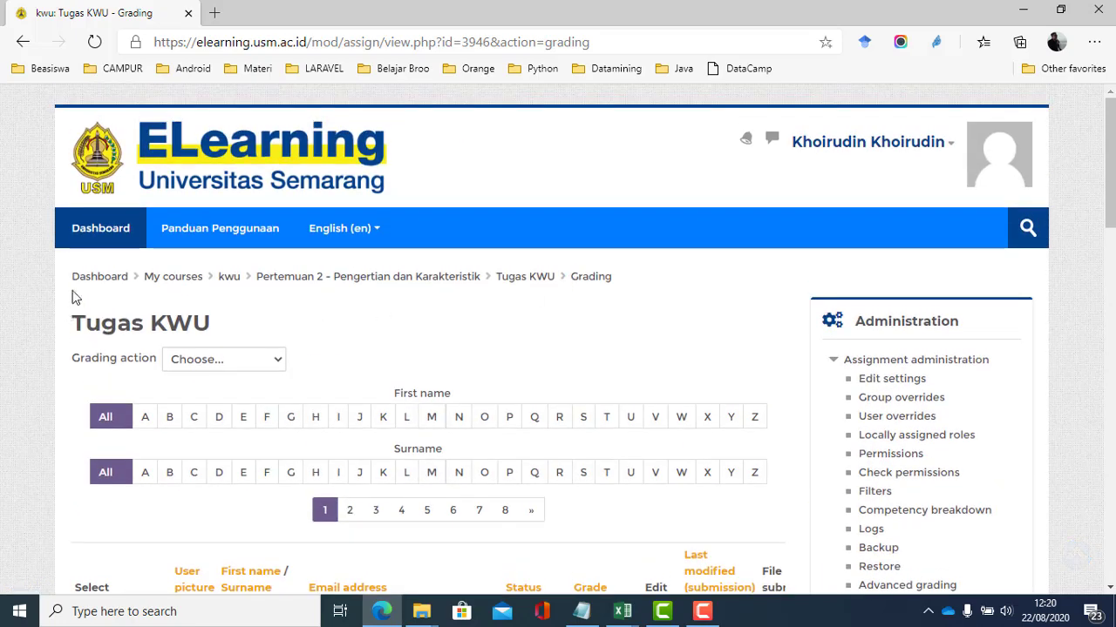
Return to the kwu course page and look over its description and the Pertemuan 1 and 2 activities.
click(231, 278)
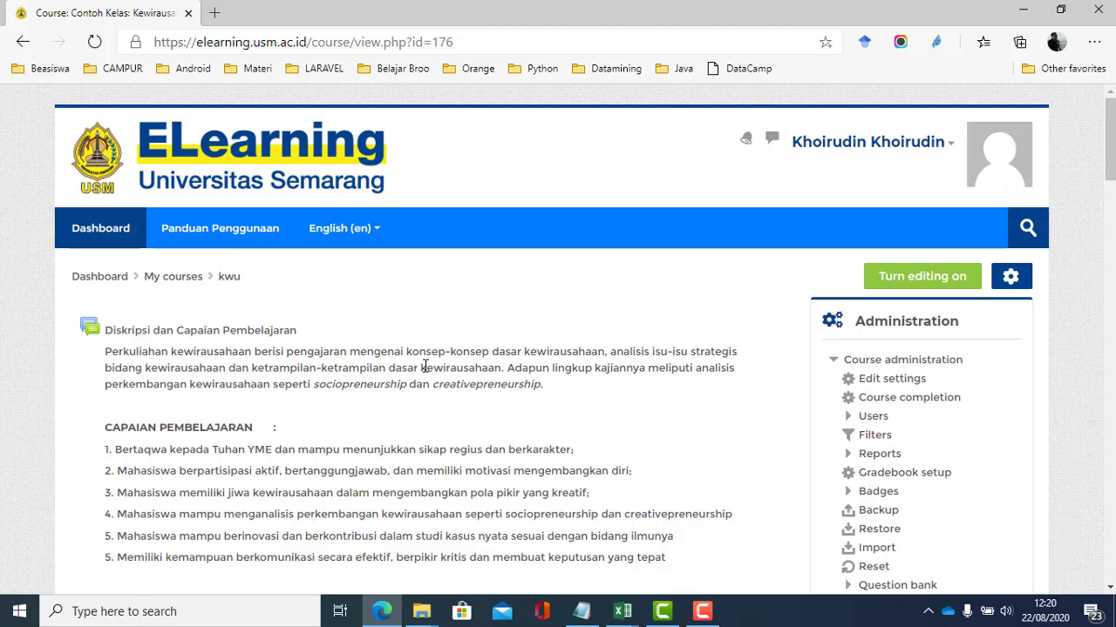
scroll(424, 364, down, 3)
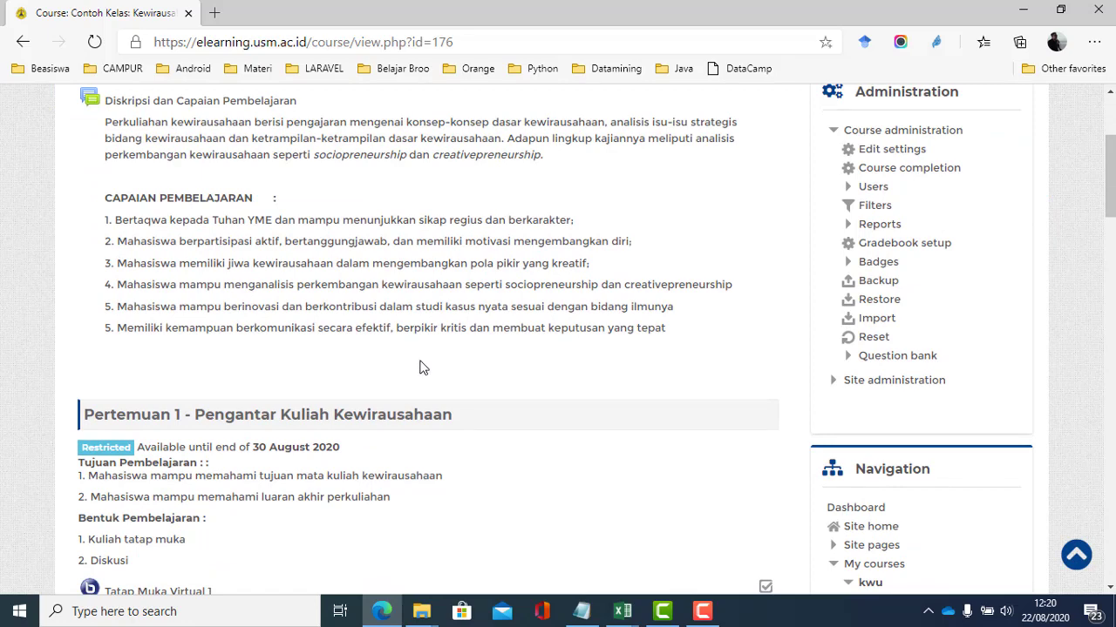
scroll(419, 367, down, 4)
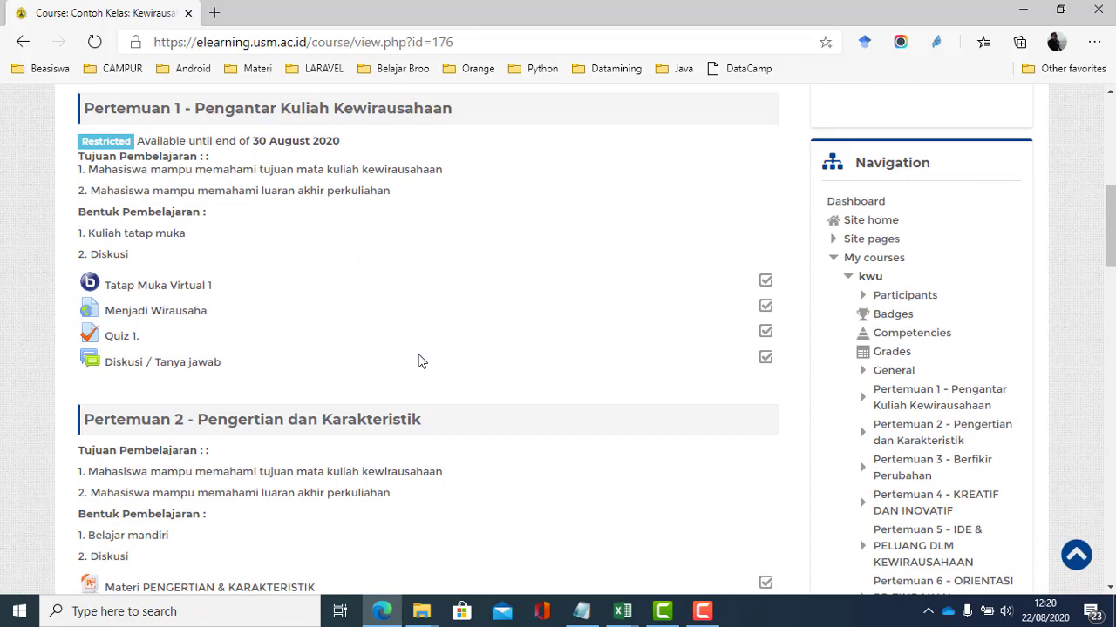
scroll(419, 361, up, 5)
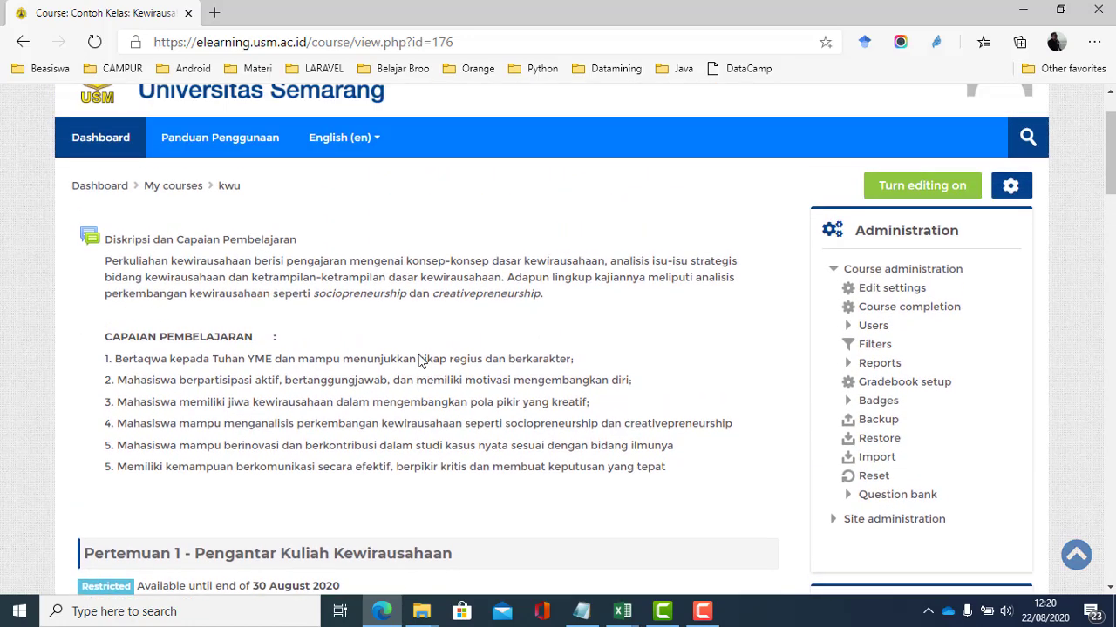
scroll(420, 357, up, 1)
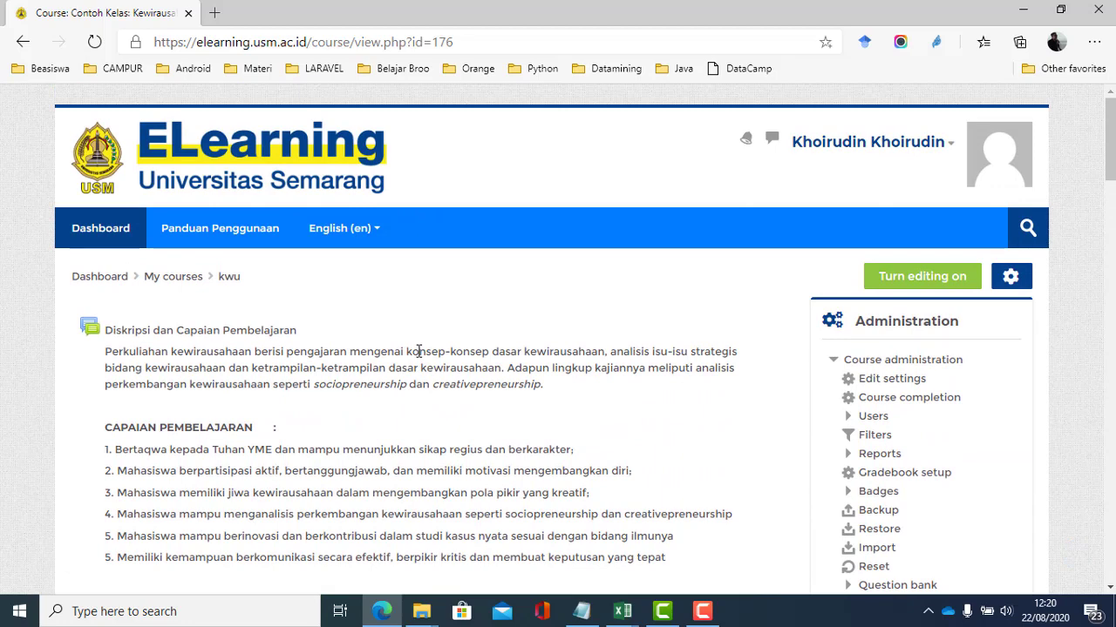
Show the course's report types and open the Gradebook setup for the kwu course.
scroll(418, 351, down, 2)
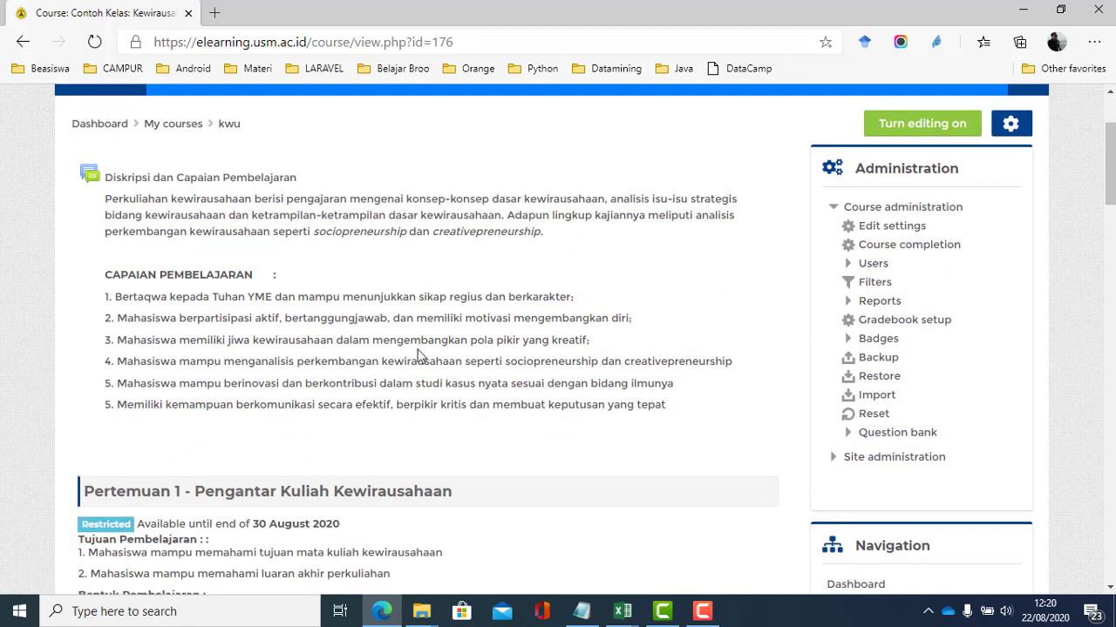
click(888, 306)
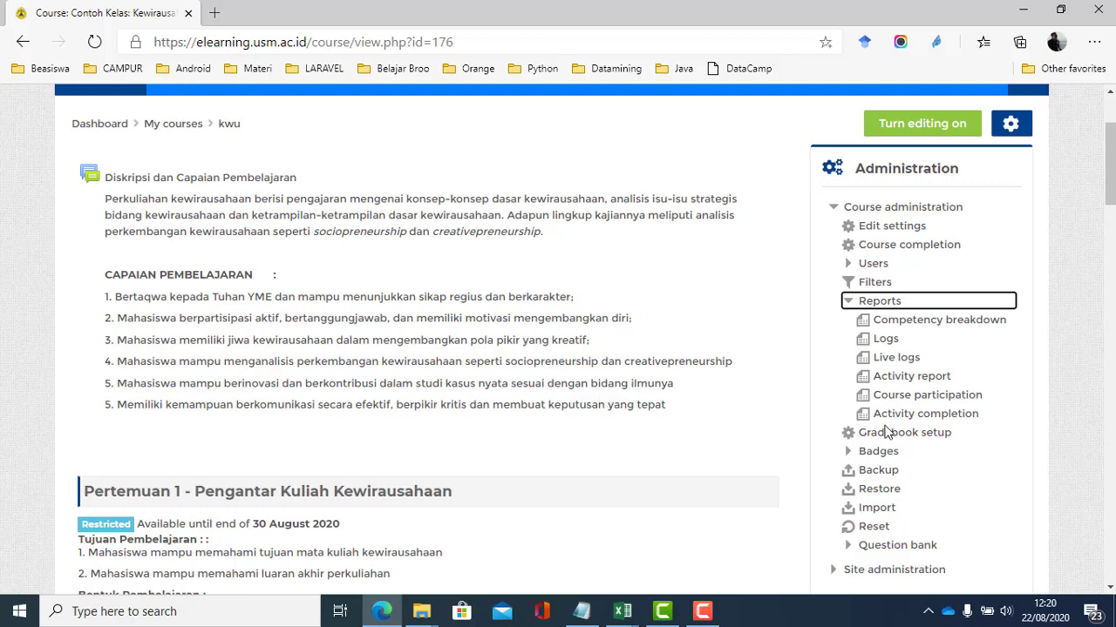
click(922, 435)
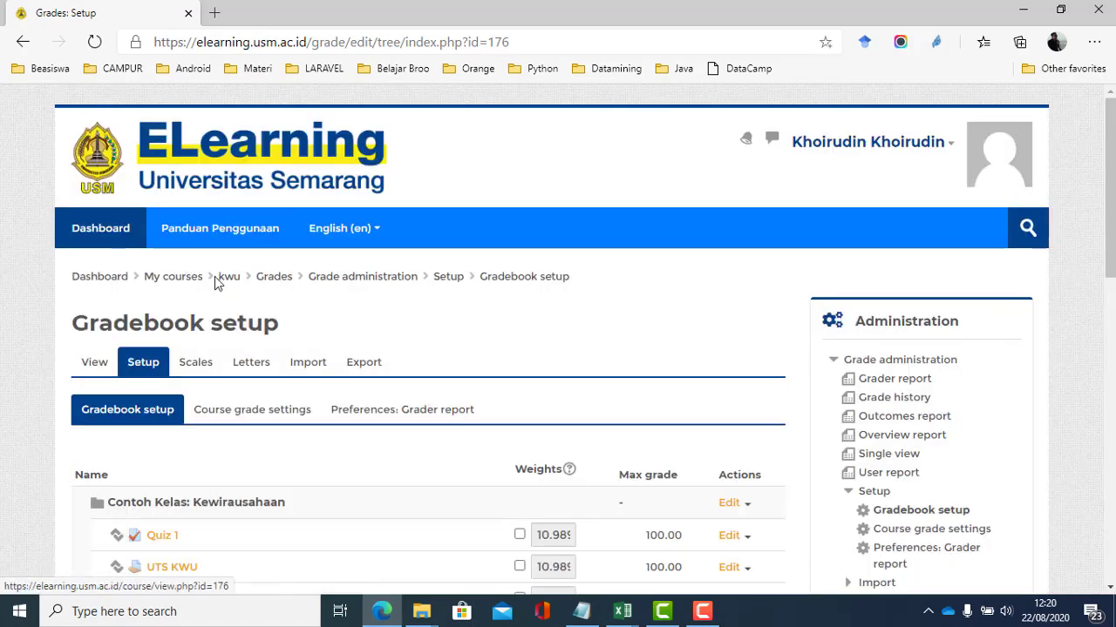
Go back from the gradebook to the kwu course page and locate the Tugas KWU assignment in Pertemuan 2.
click(234, 284)
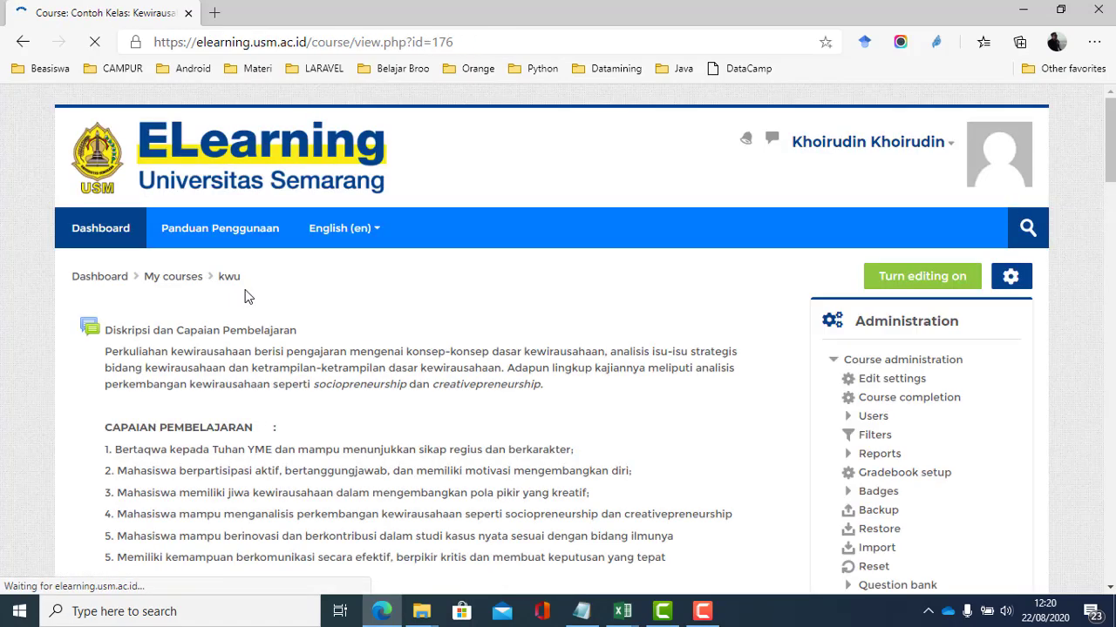
scroll(244, 293, down, 10)
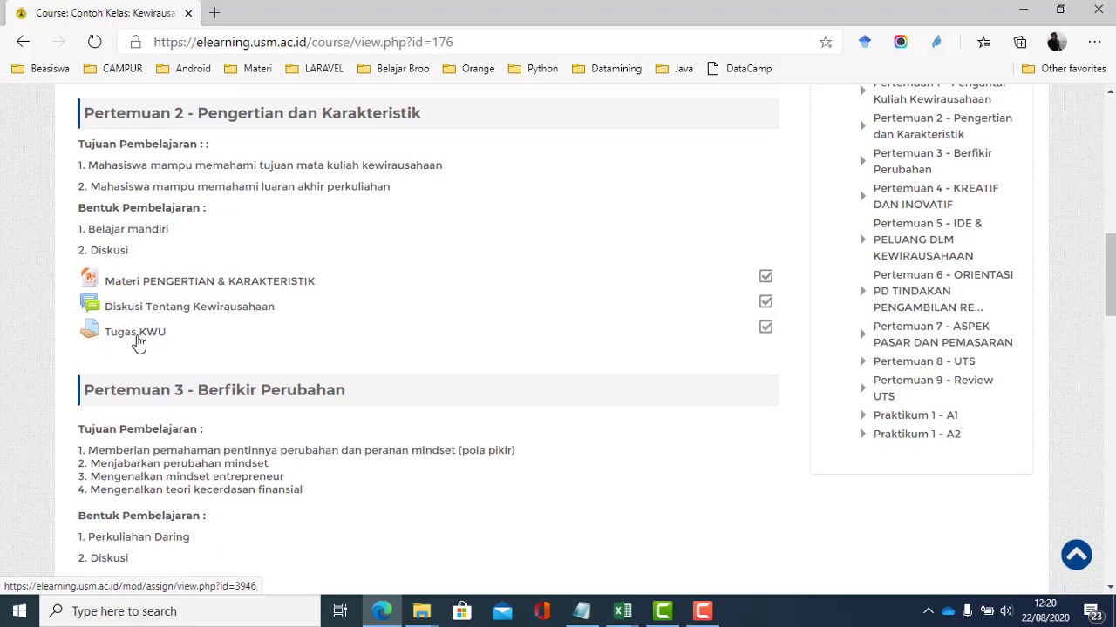
scroll(179, 341, up, 10)
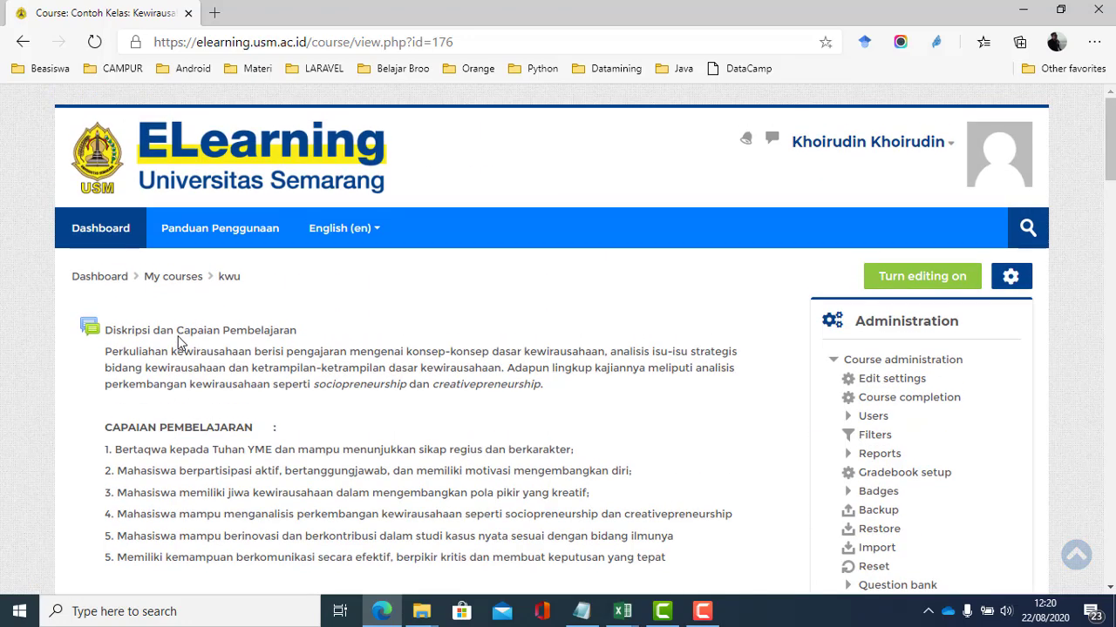